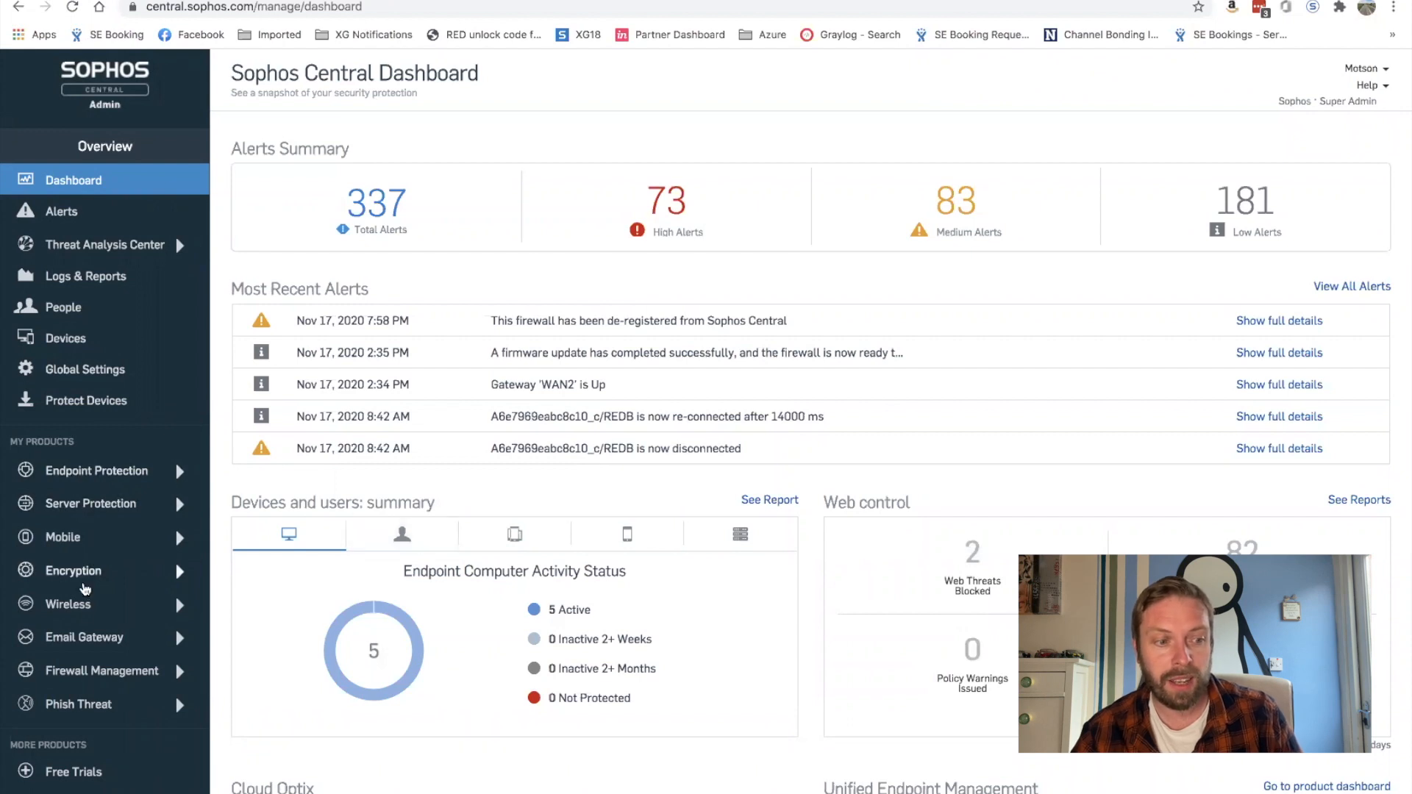
Step: Go to Firewall Management's Firewalls list showing the three connected firewalls
{"action": "left_click", "coordinate": [126, 677]}
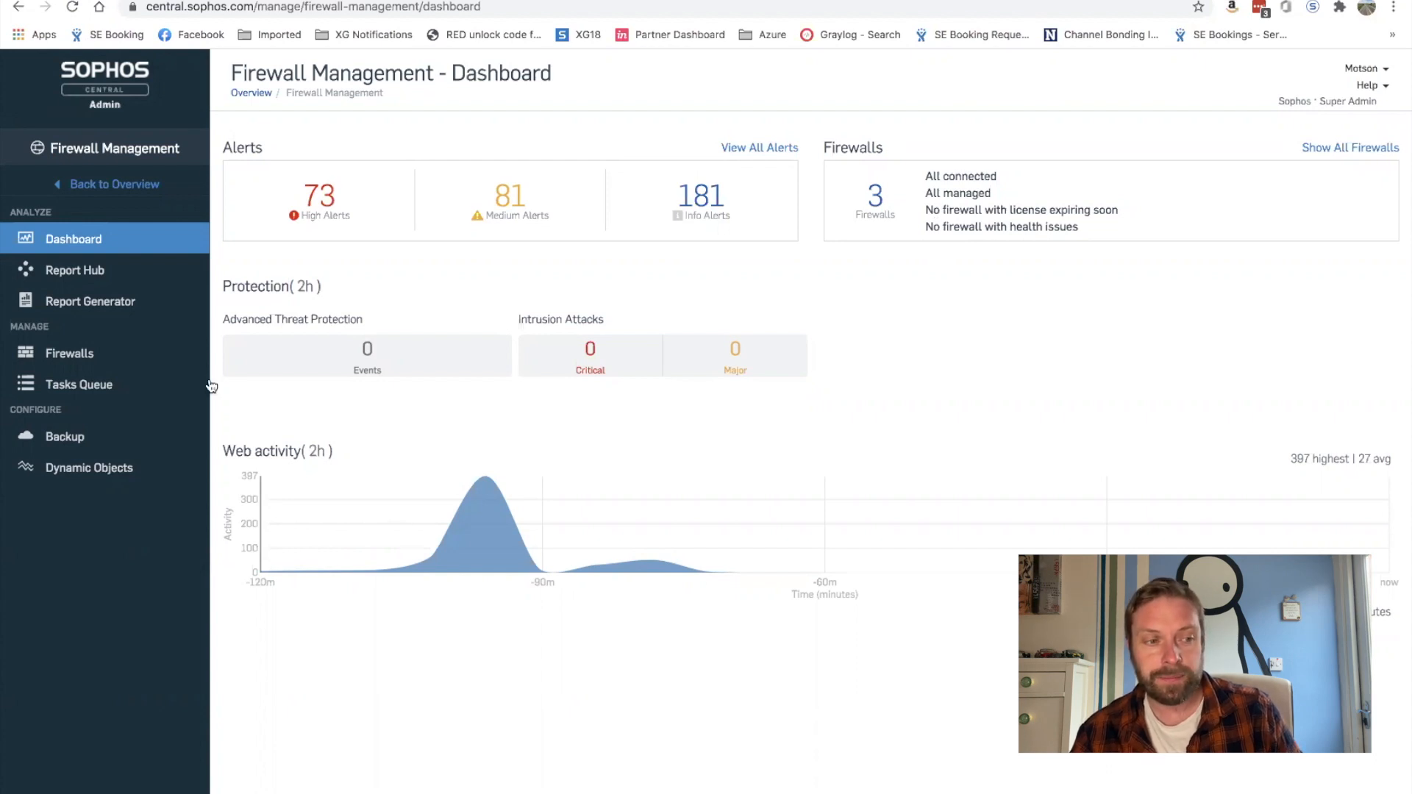
{"action": "left_click", "coordinate": [76, 358]}
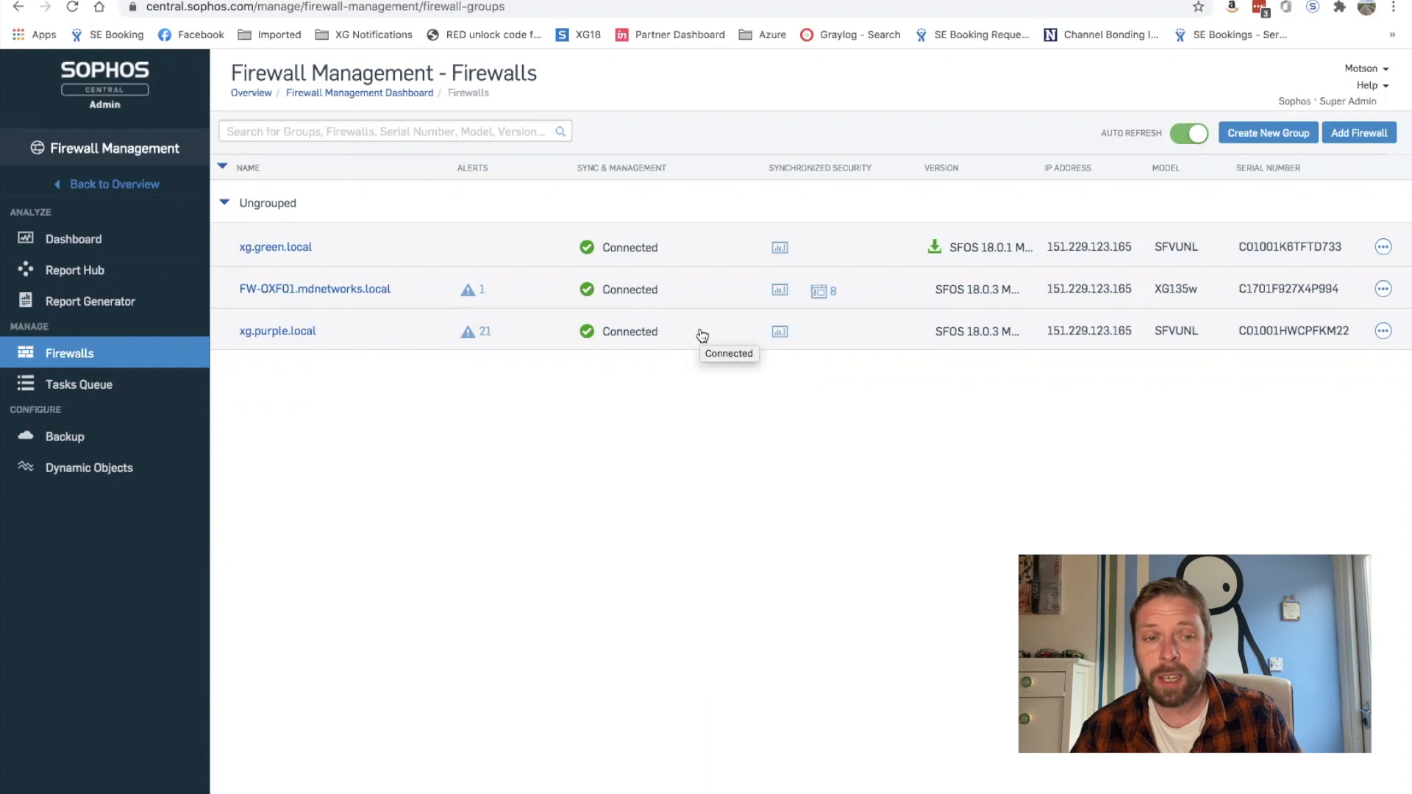
Step: Preview adding a new unconfigured firewall by serial number, then cancel it
{"action": "left_click", "coordinate": [1340, 134]}
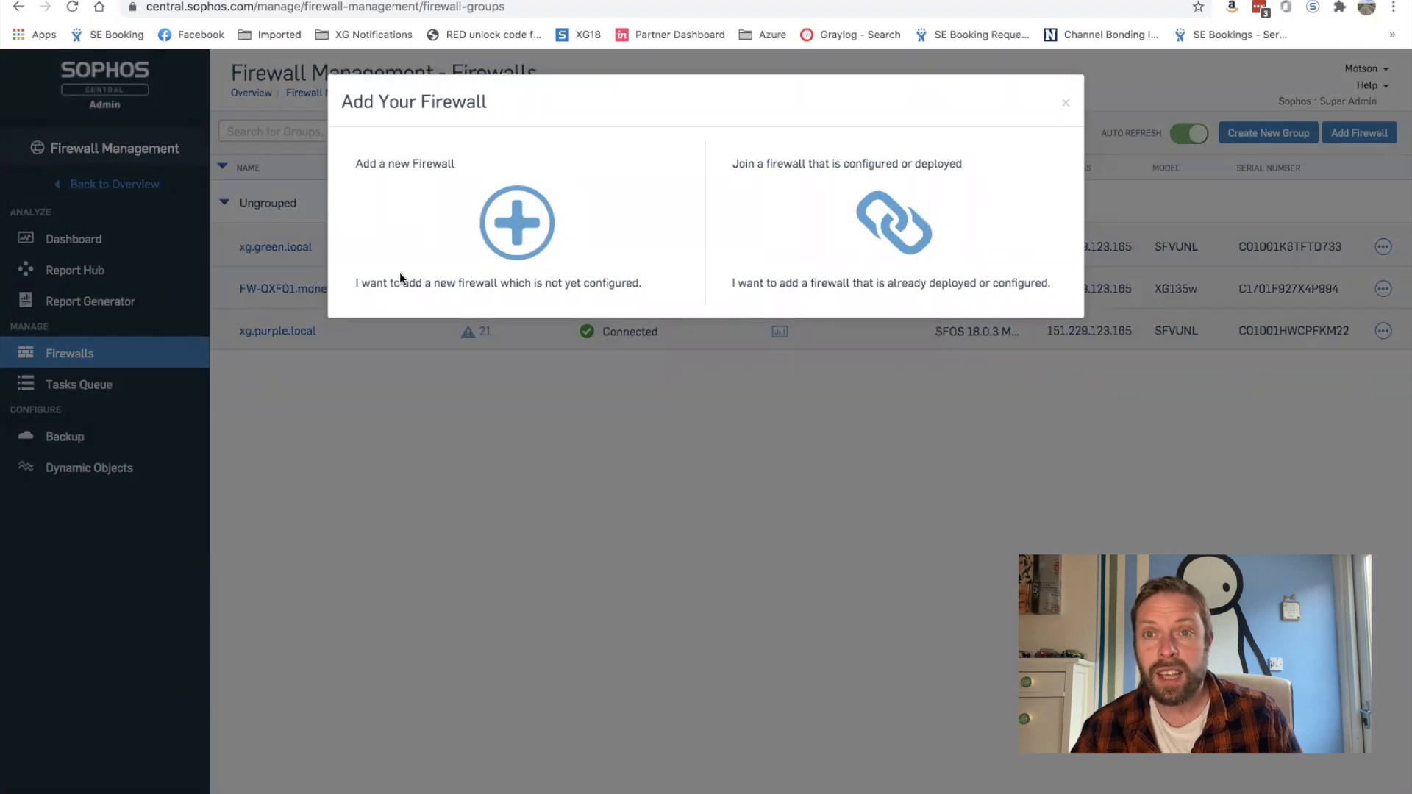
{"action": "left_click", "coordinate": [527, 242]}
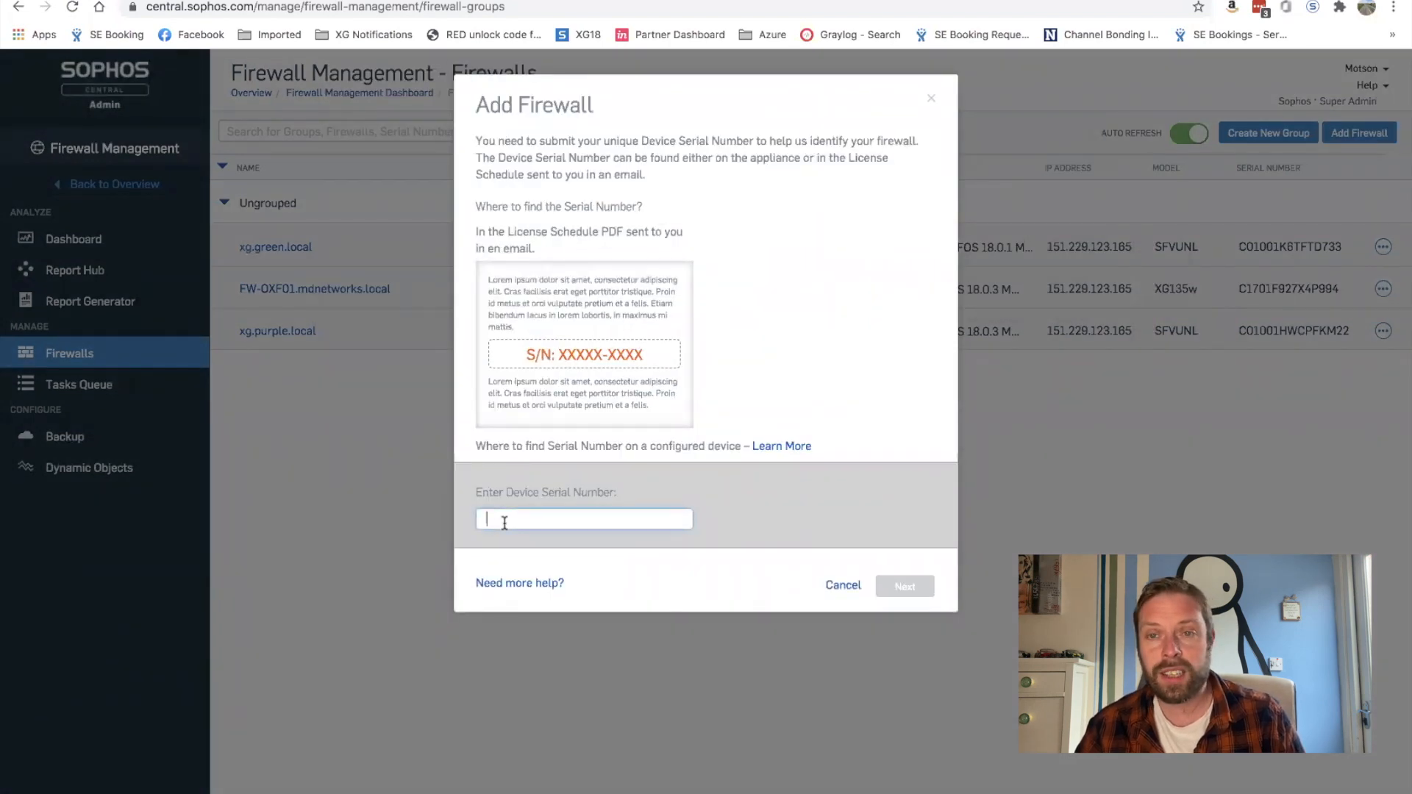
{"action": "left_click", "coordinate": [505, 520]}
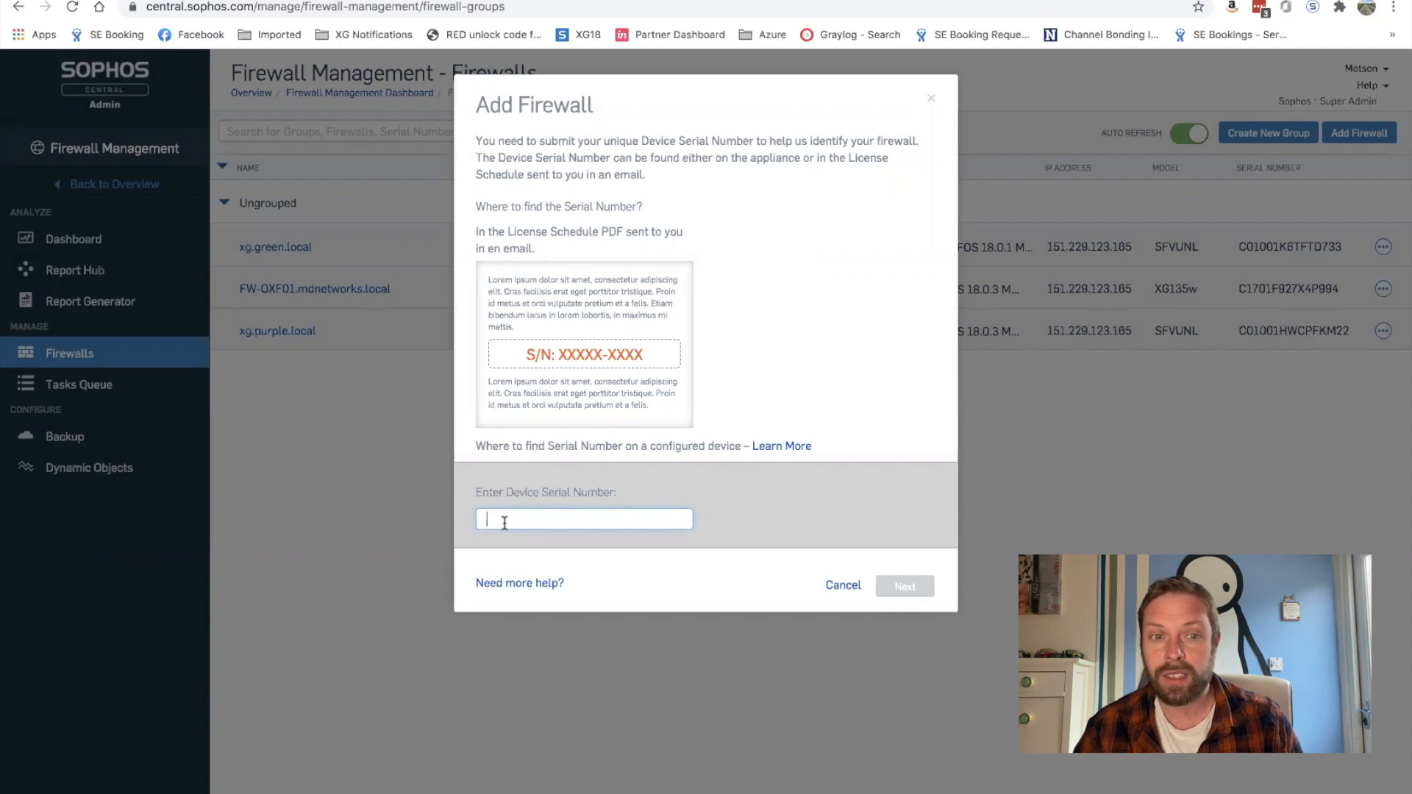
{"action": "left_click", "coordinate": [842, 587]}
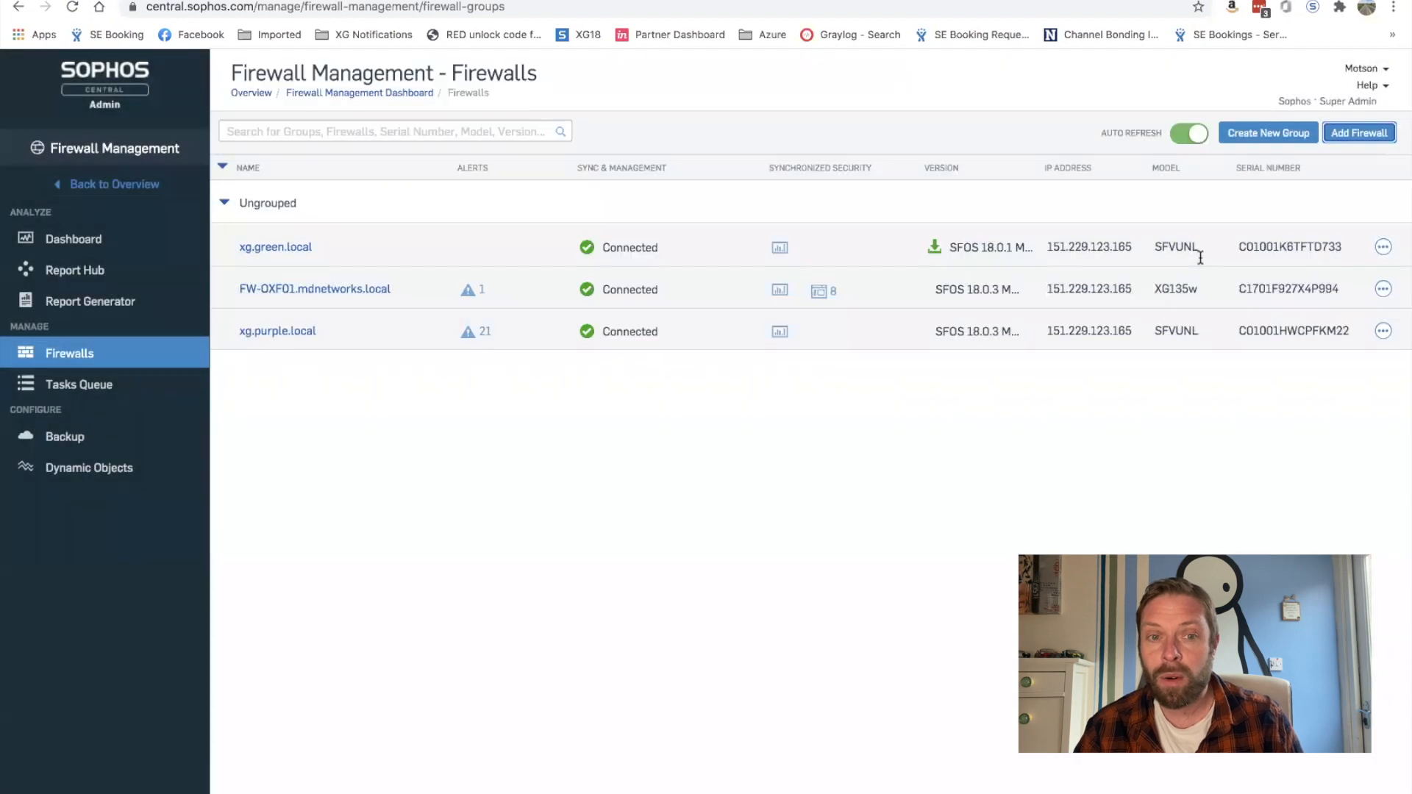
Step: Preview joining an already deployed firewall, cancel, and switch to the XG Firewall console
{"action": "left_click", "coordinate": [1357, 131]}
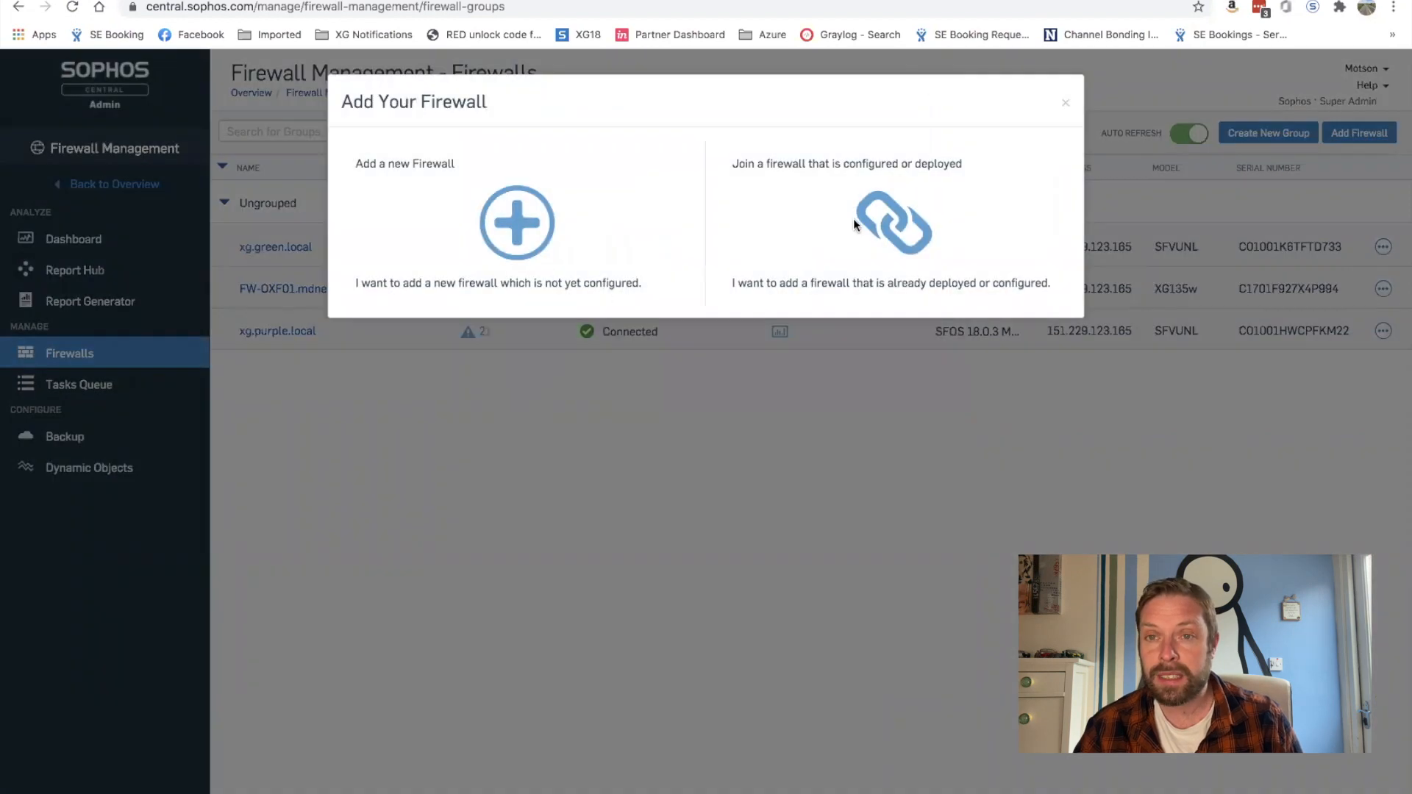
{"action": "left_click", "coordinate": [894, 210]}
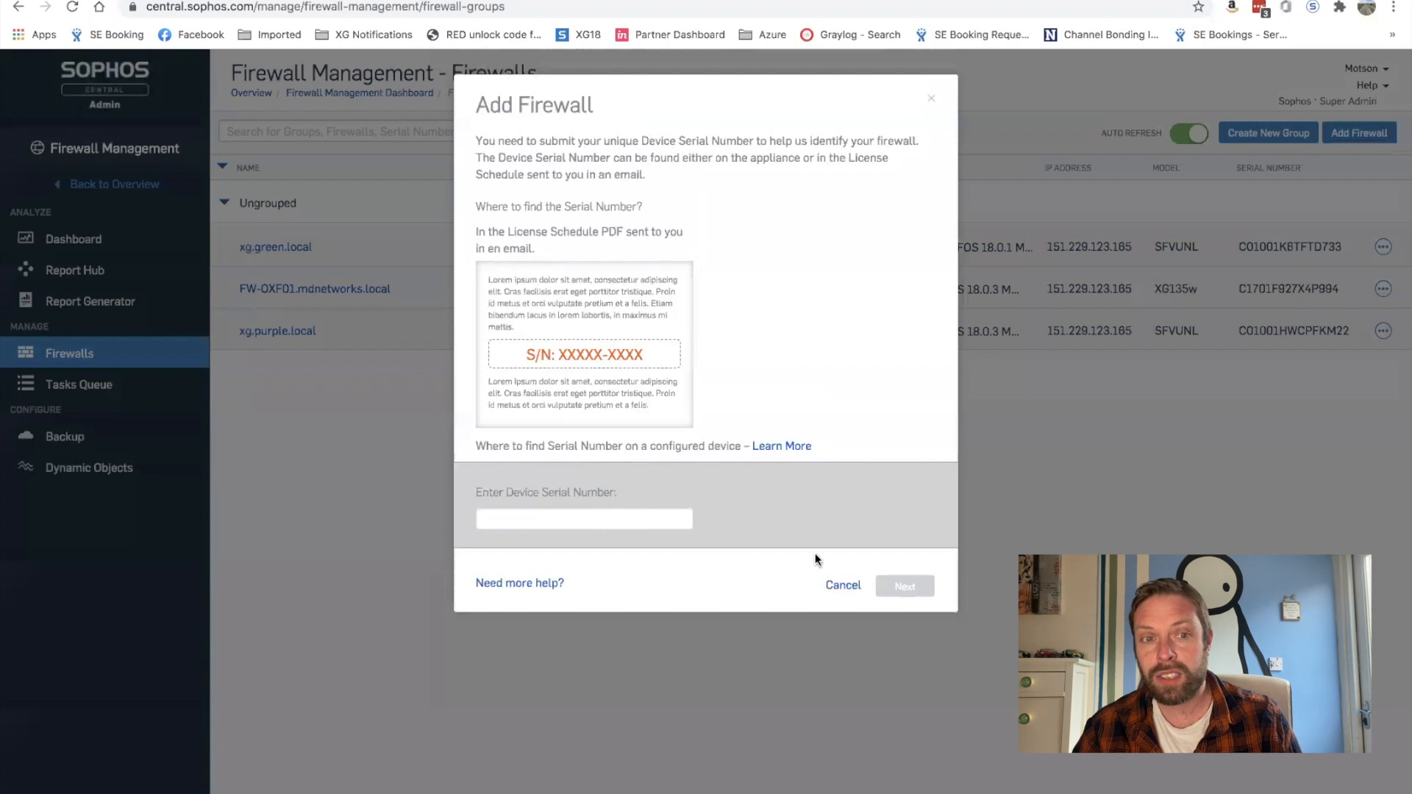
{"action": "left_click", "coordinate": [832, 586]}
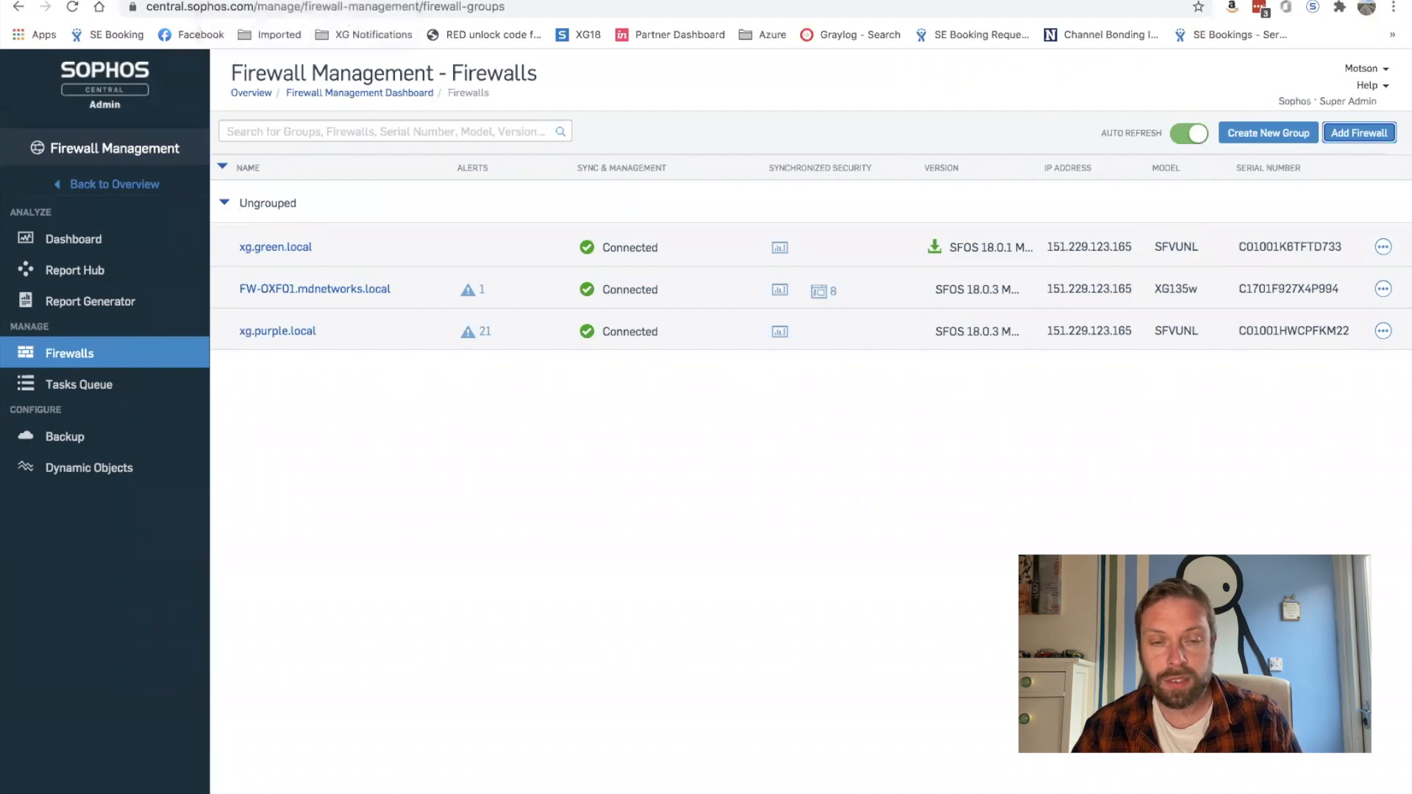
{"action": "left_click", "coordinate": [294, 1]}
Step: Register the XG Firewall in Central synchronization using the Sophos Central account e-mail and password
{"action": "left_click", "coordinate": [63, 441]}
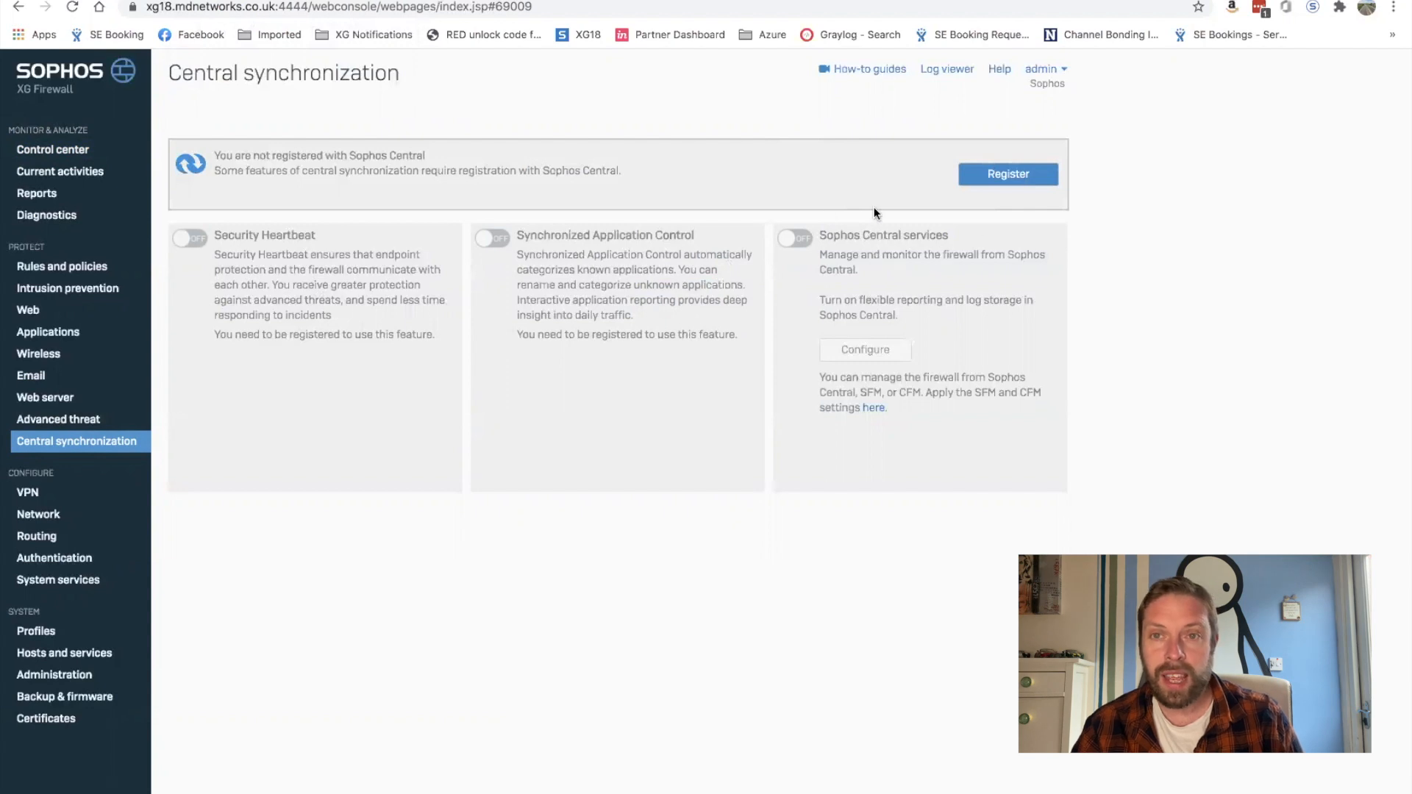
{"action": "left_click", "coordinate": [1025, 175]}
{"action": "left_click", "coordinate": [618, 456]}
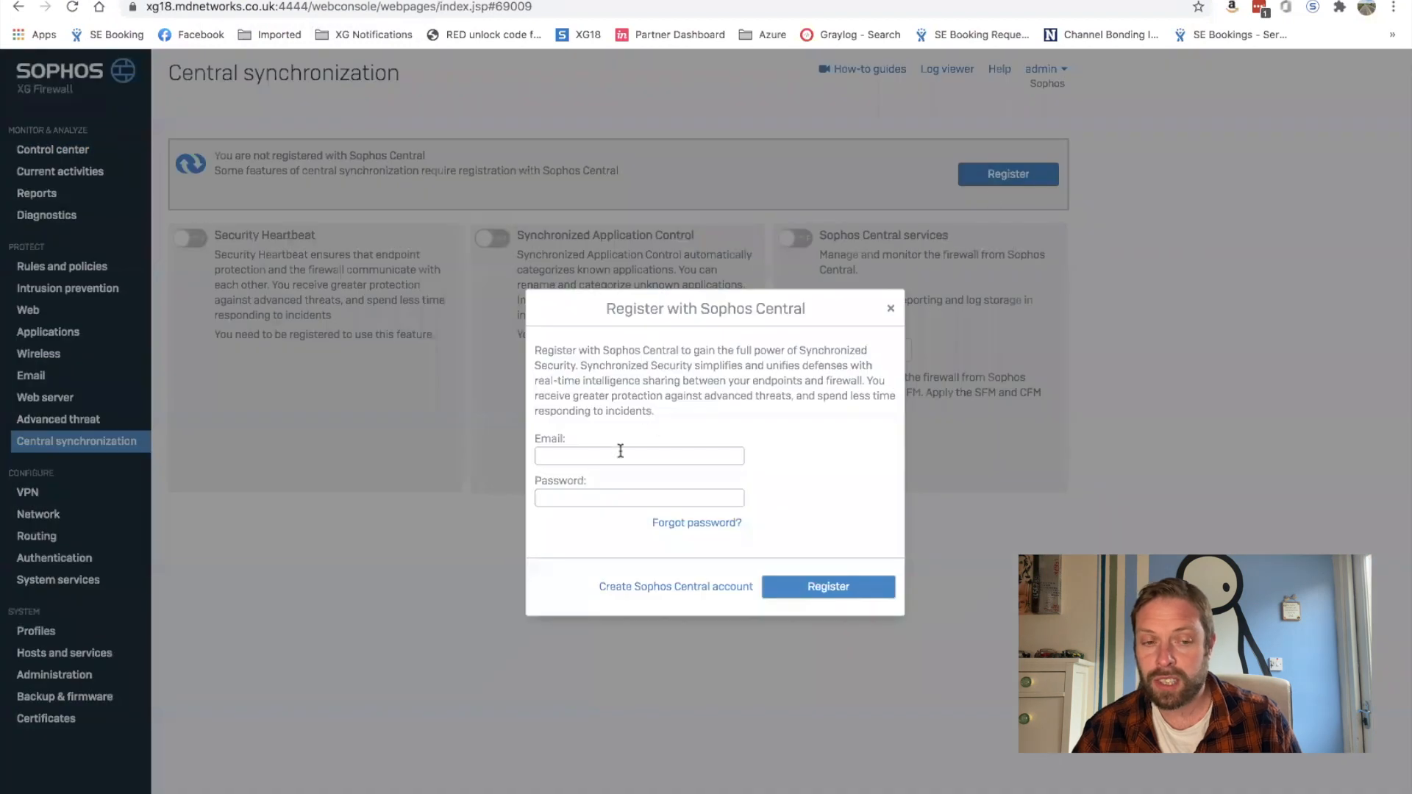
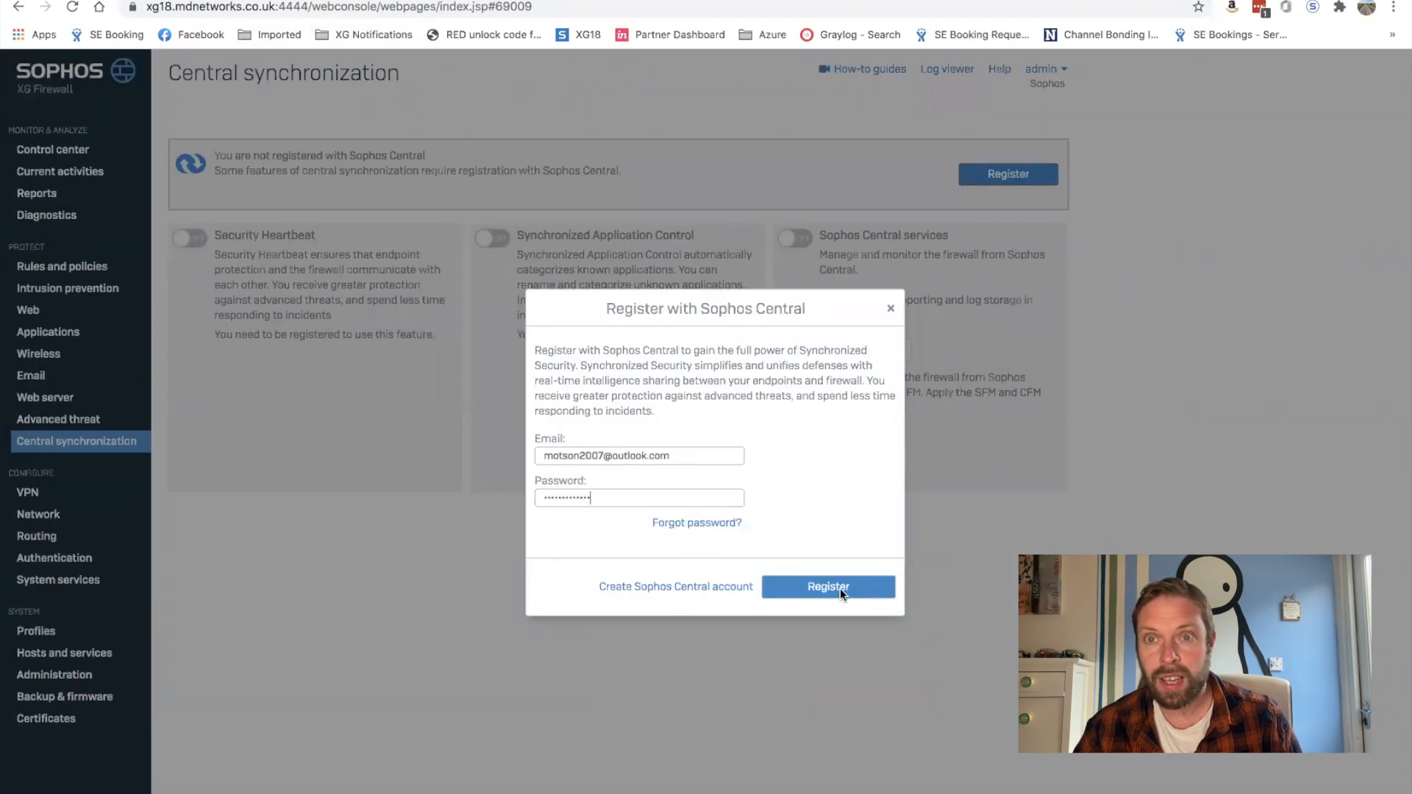
{"action": "left_click", "coordinate": [841, 590]}
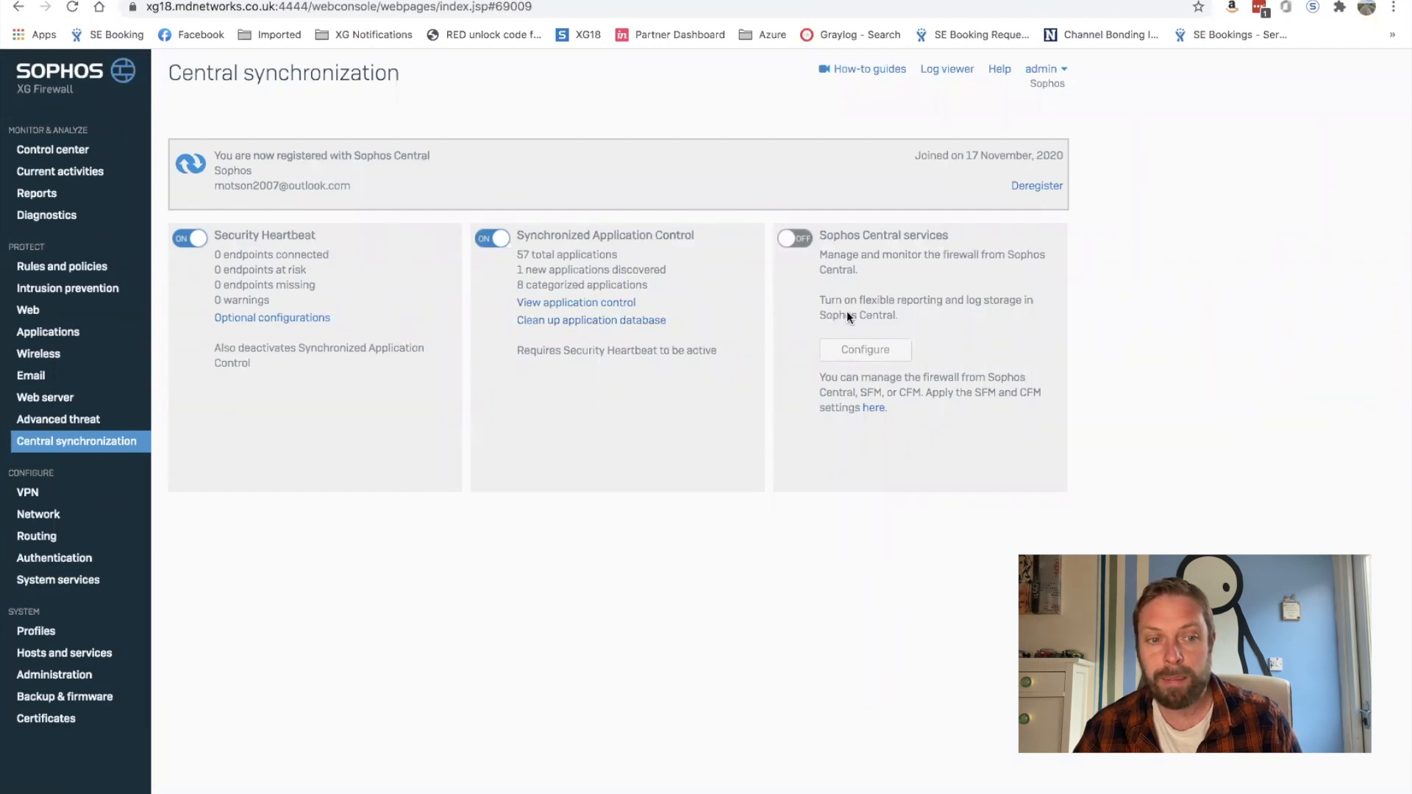
Step: Enable Sophos Central services with reporting and management, apply, and return to Sophos Central
{"action": "left_click", "coordinate": [796, 238]}
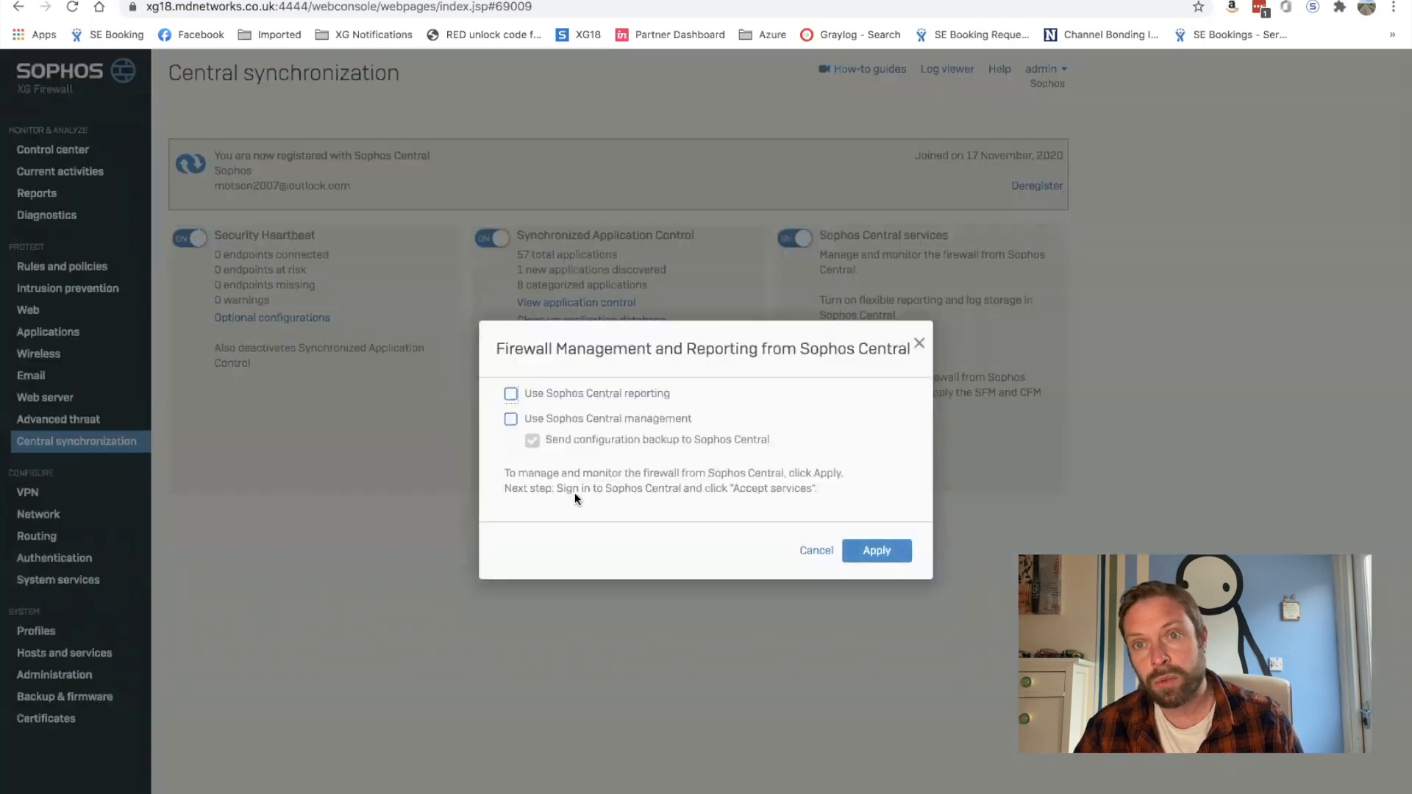
{"action": "left_click", "coordinate": [511, 395]}
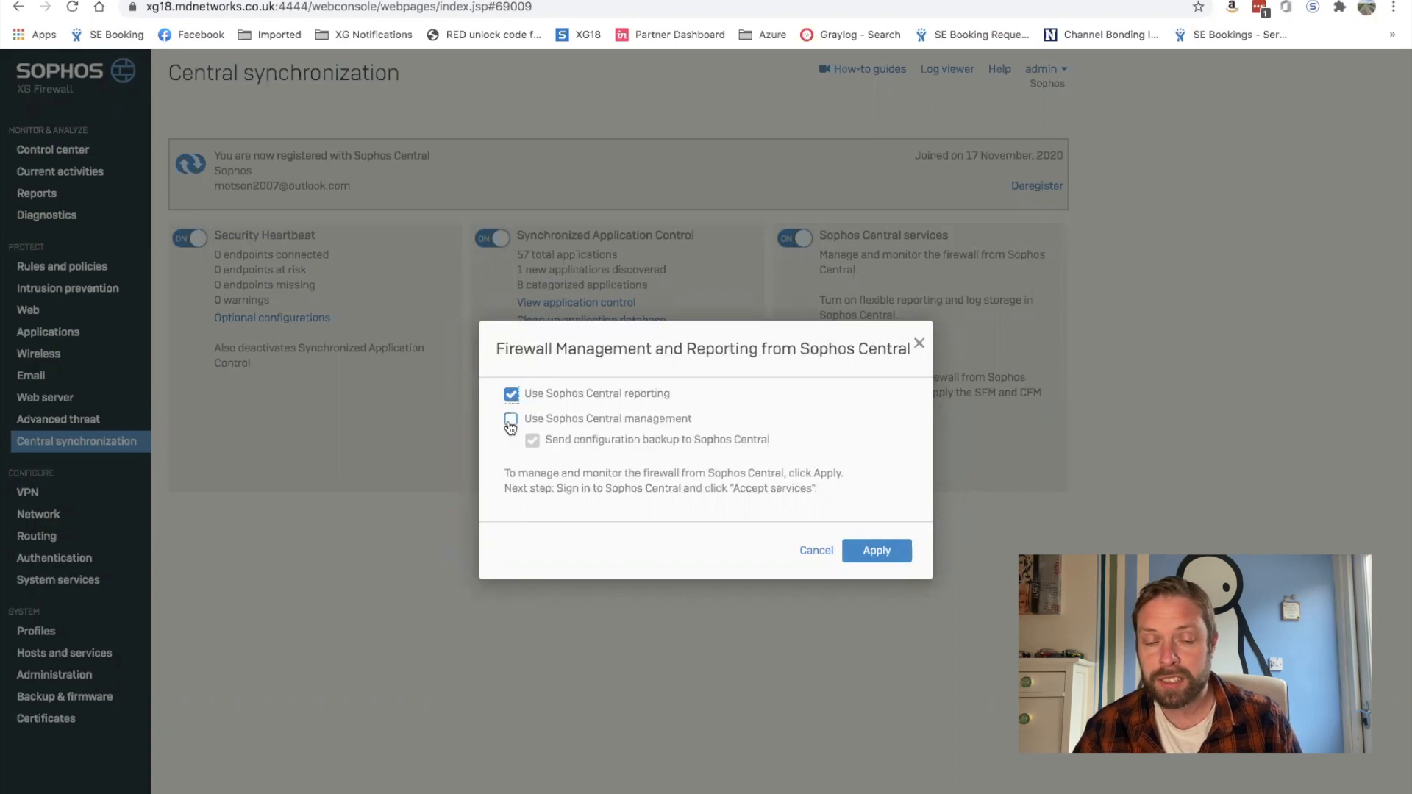
{"action": "left_click", "coordinate": [510, 420]}
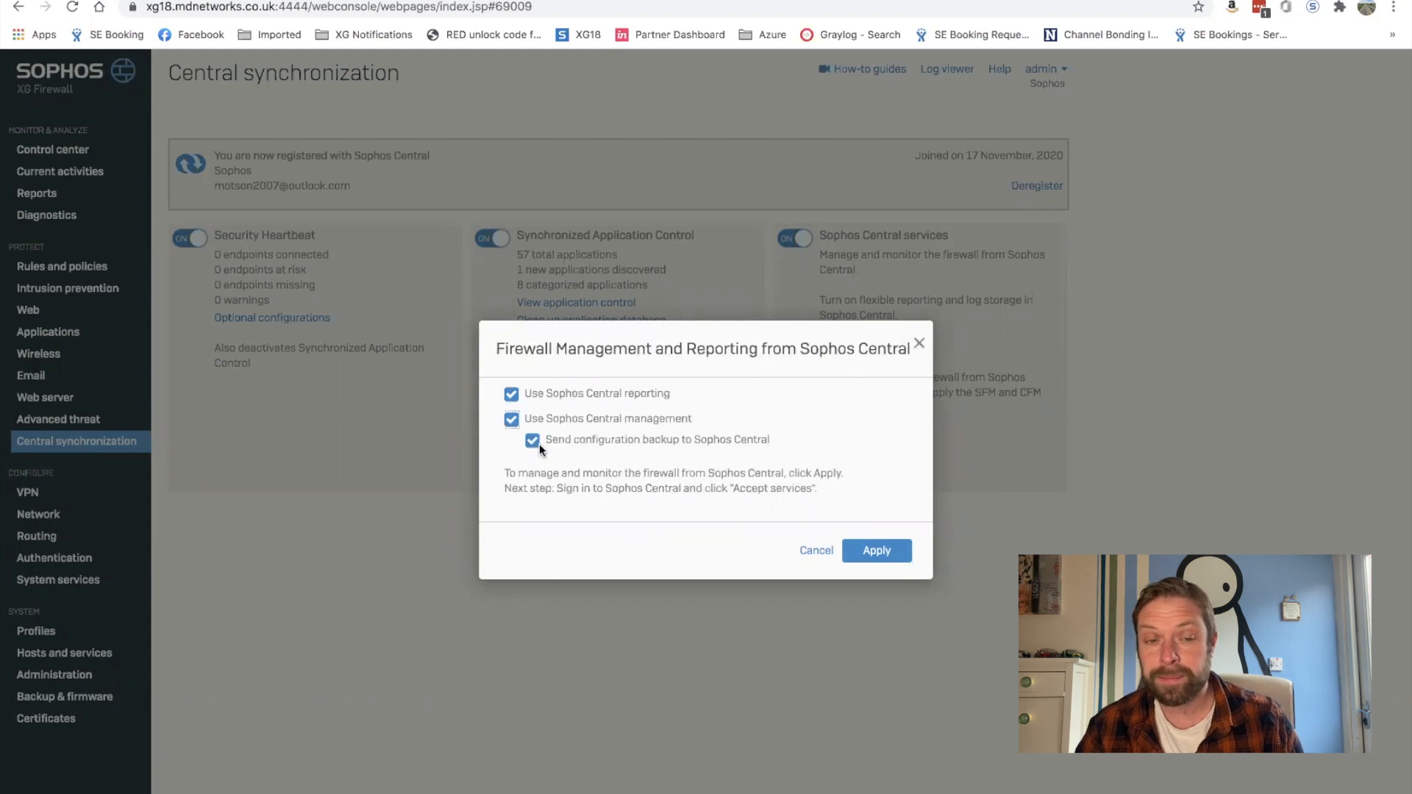
{"action": "left_click", "coordinate": [878, 555]}
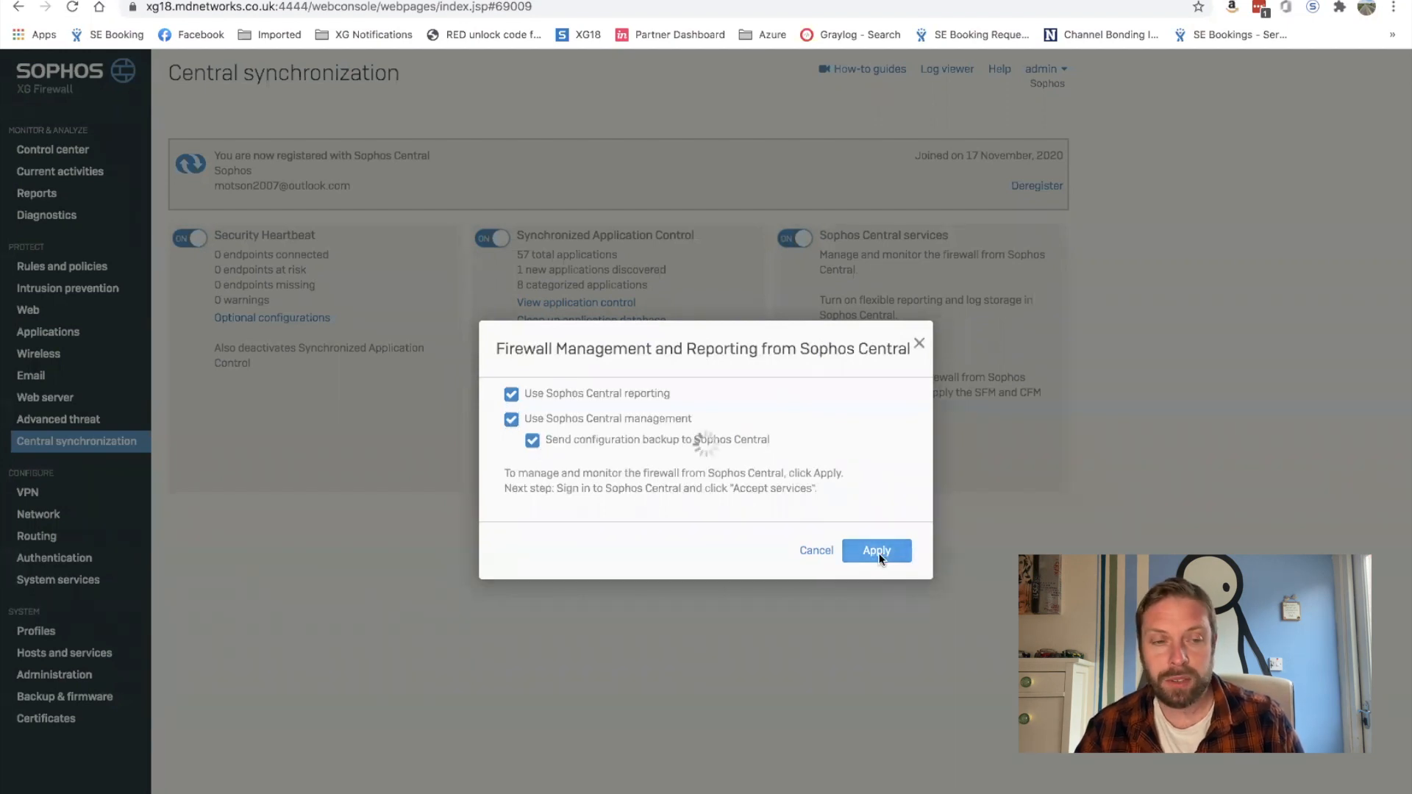
{"action": "left_click", "coordinate": [99, 1]}
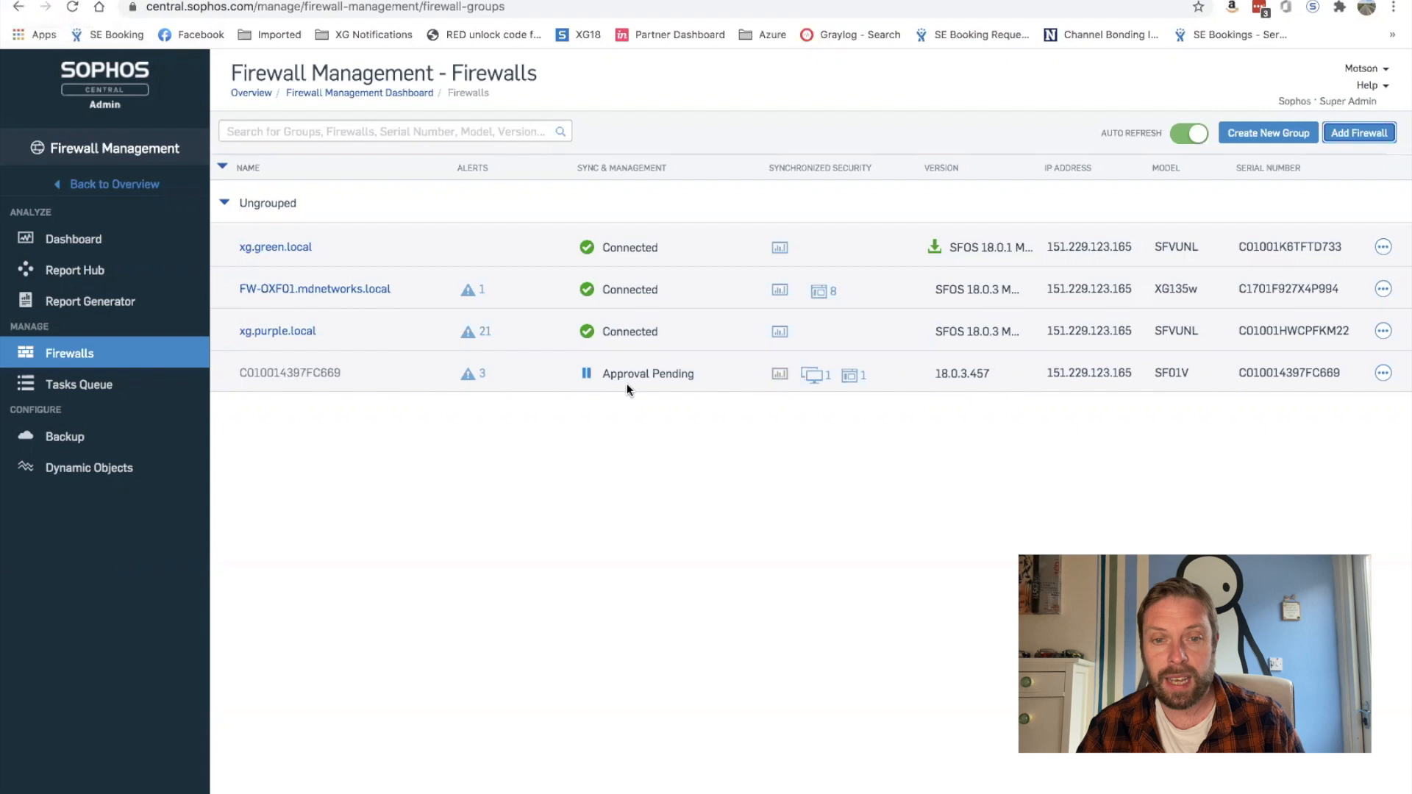
Step: Accept services for the pending firewall so xg18.mdnetworks.local shows Connected
{"action": "left_click", "coordinate": [587, 376]}
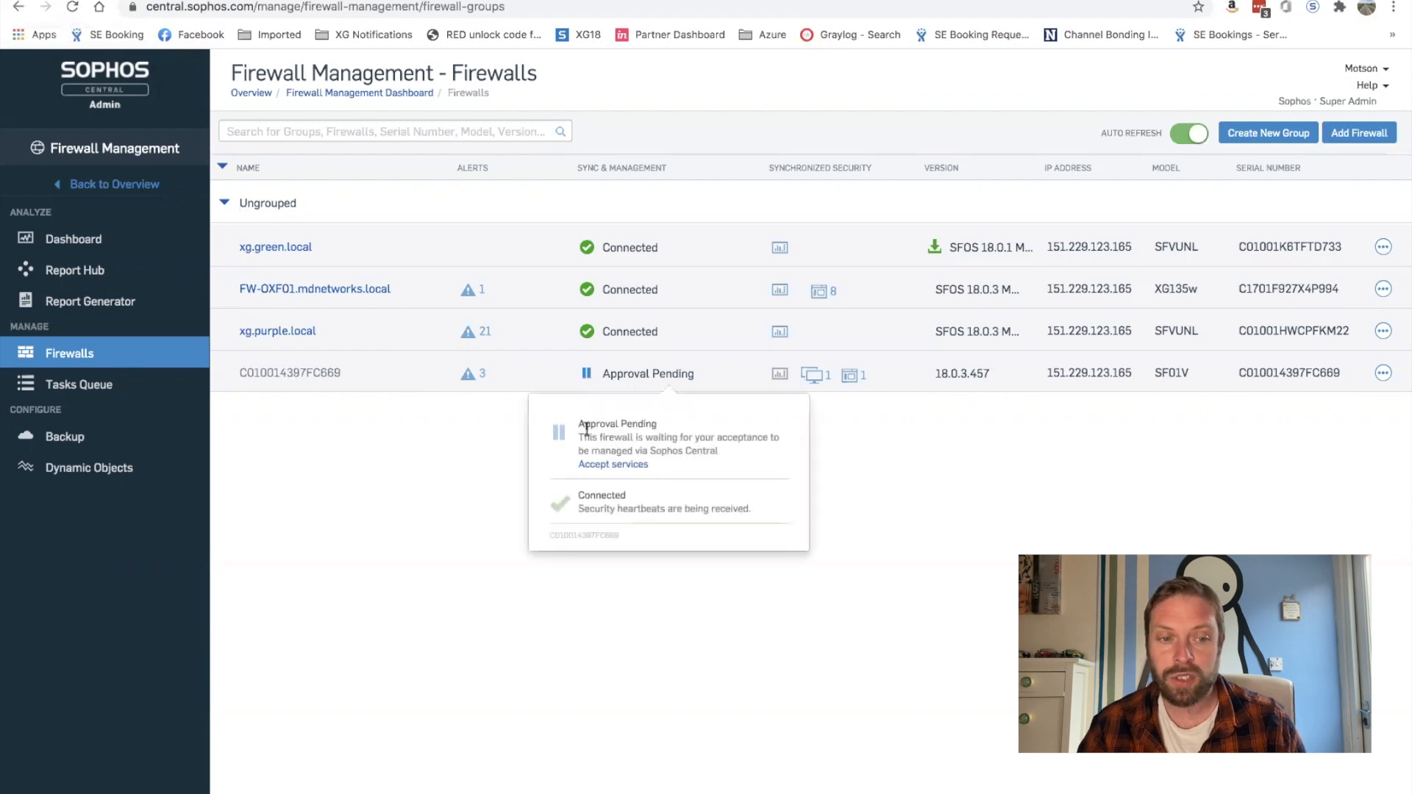
{"action": "left_click", "coordinate": [601, 466]}
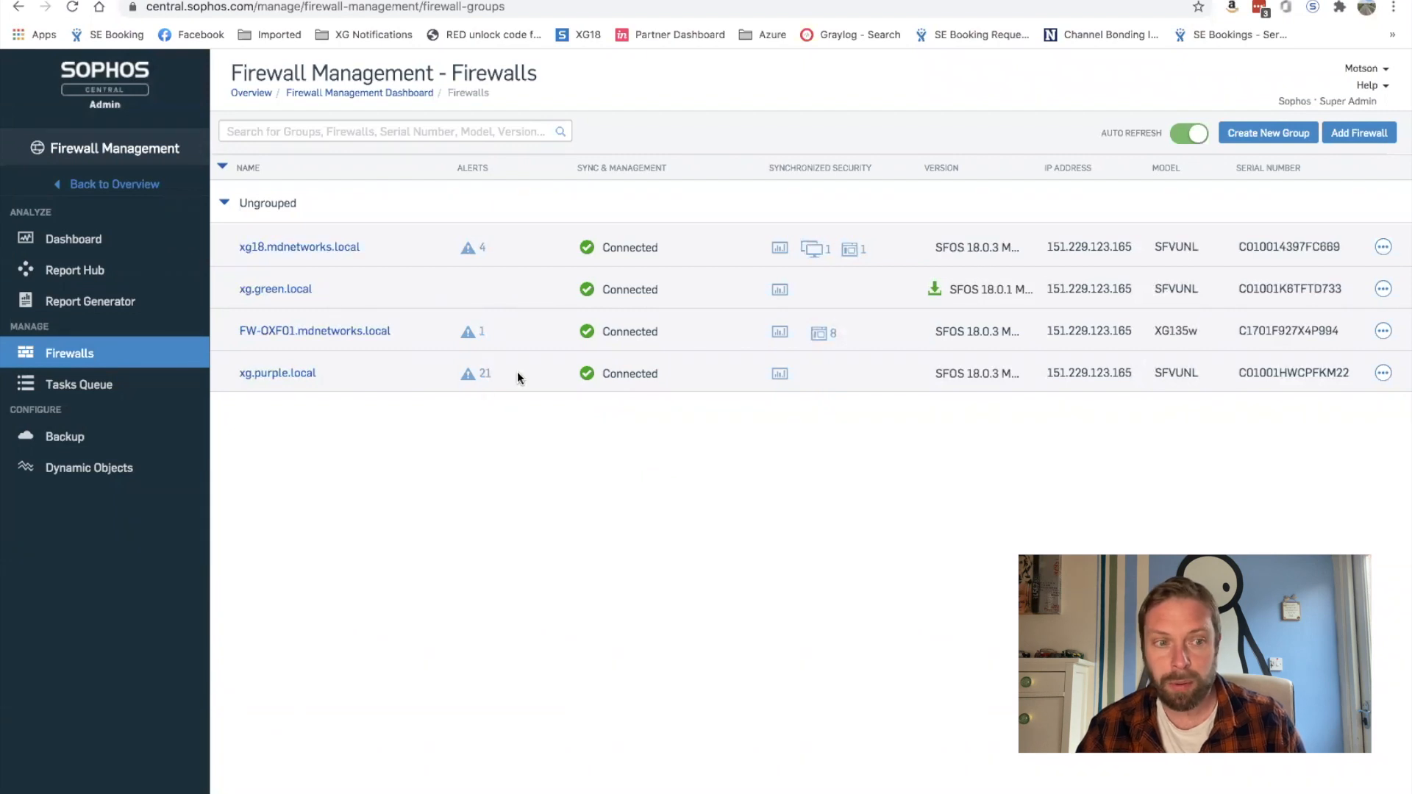
Step: Create group 'Leeds' containing FW-OXF01.mdnetworks.local and xg.green.local
{"action": "left_click", "coordinate": [1266, 137]}
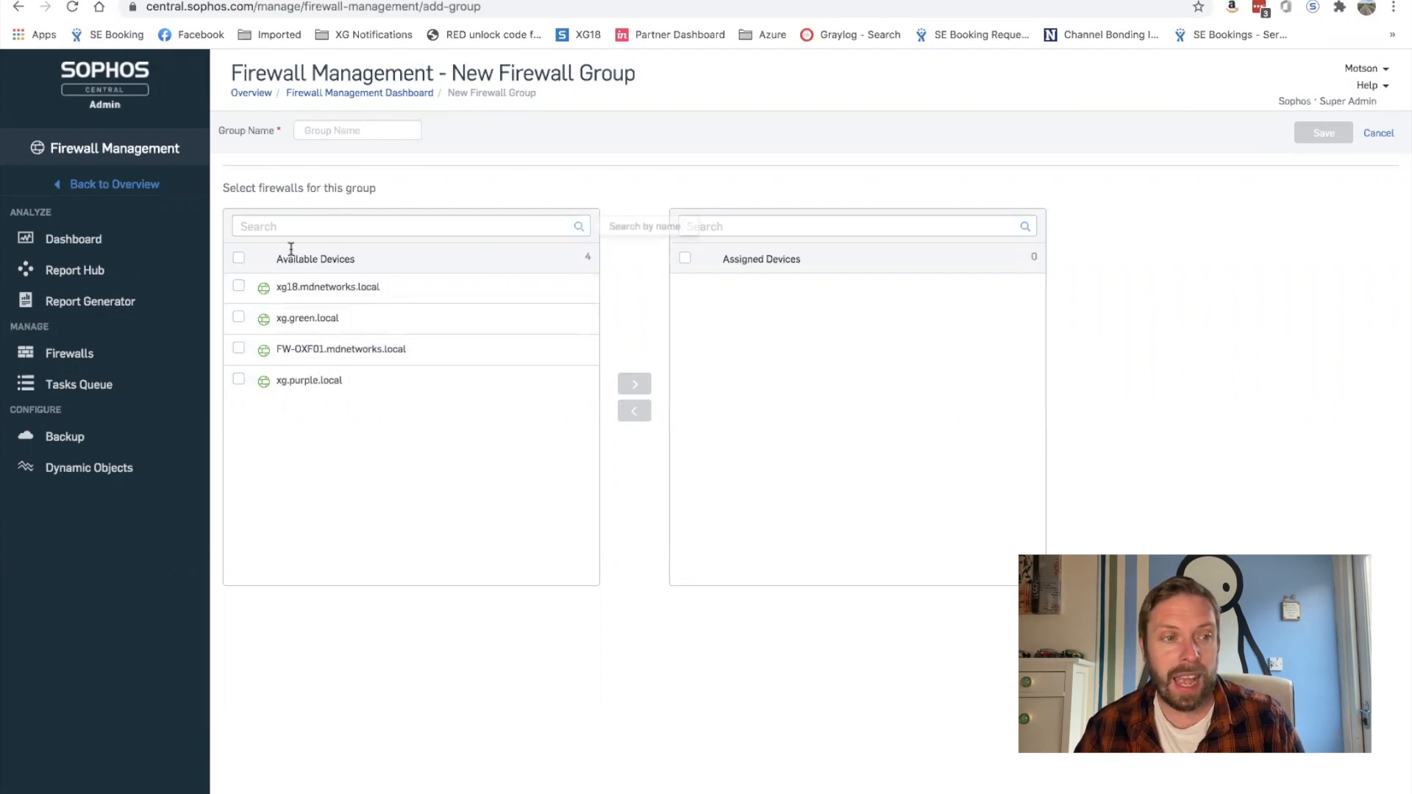
{"action": "left_click", "coordinate": [334, 131]}
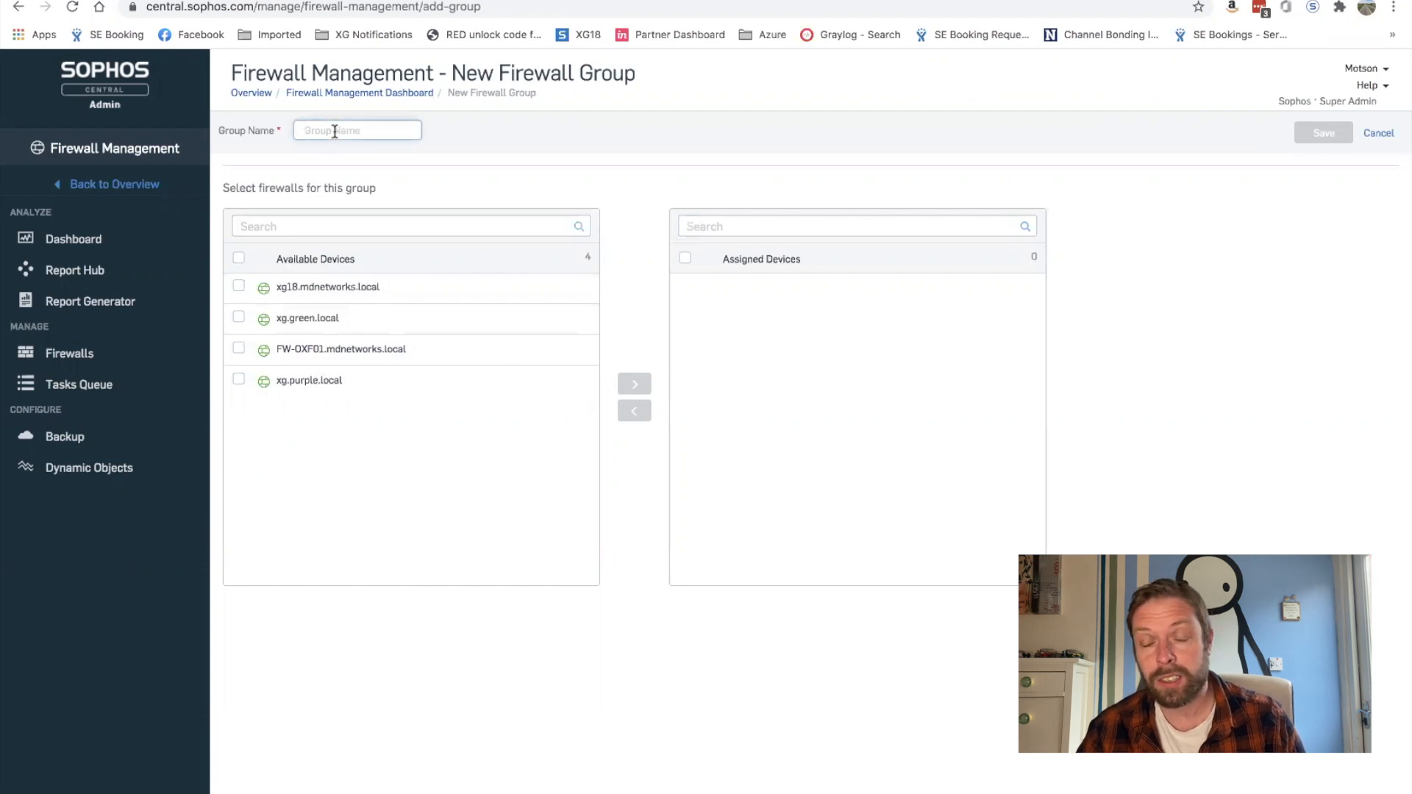
{"action": "type", "text": "Leeds"}
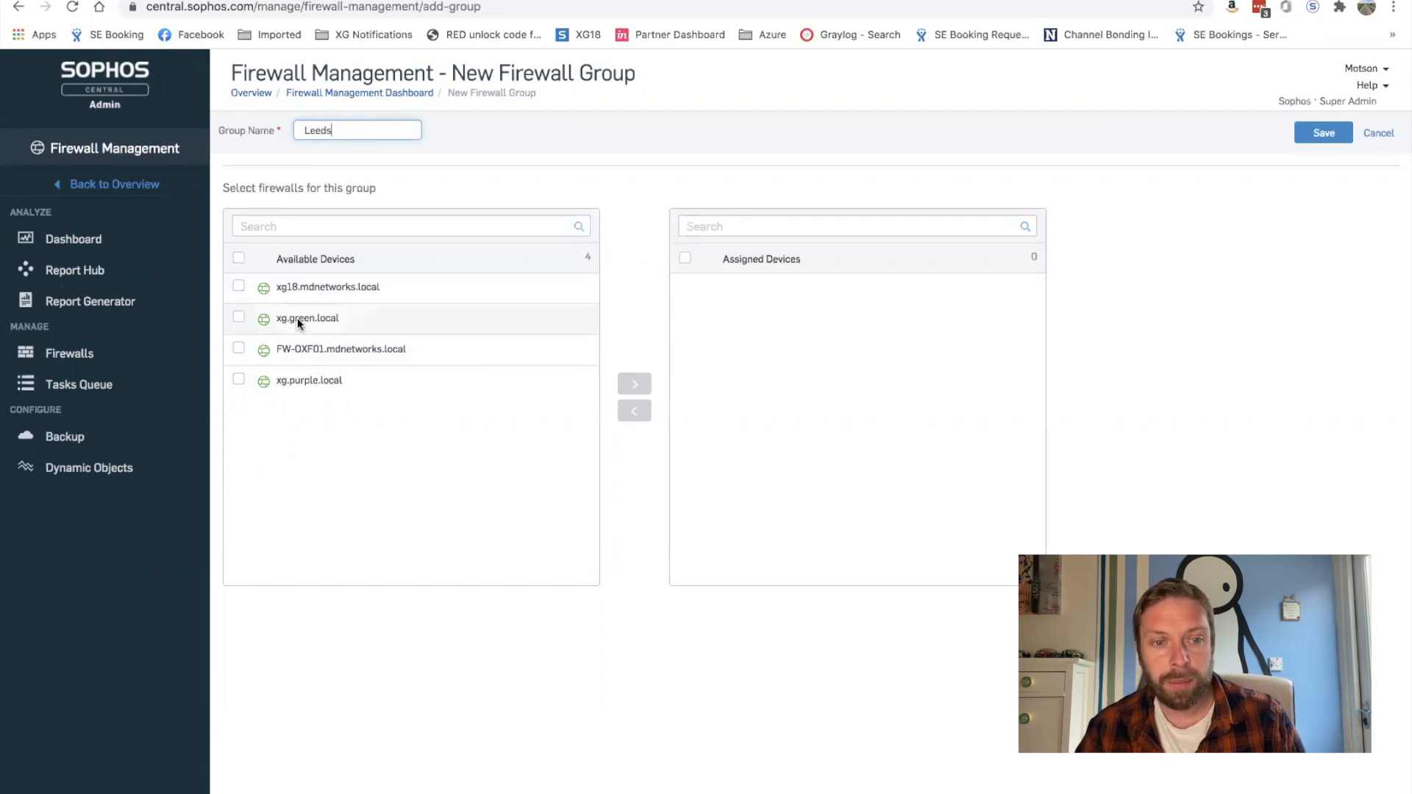
{"action": "left_click", "coordinate": [239, 350]}
{"action": "left_click", "coordinate": [239, 319]}
{"action": "left_click", "coordinate": [626, 381]}
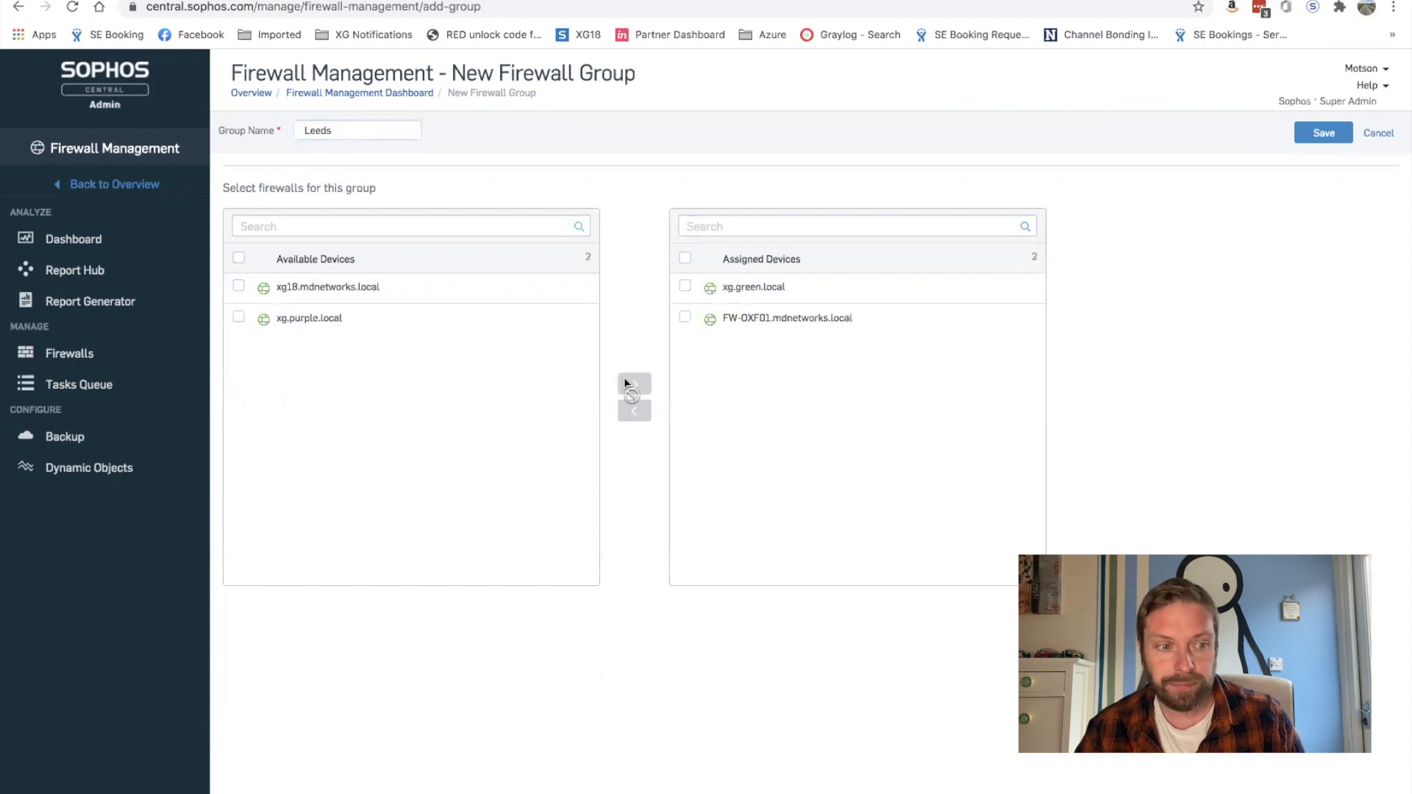
{"action": "left_click", "coordinate": [1321, 137]}
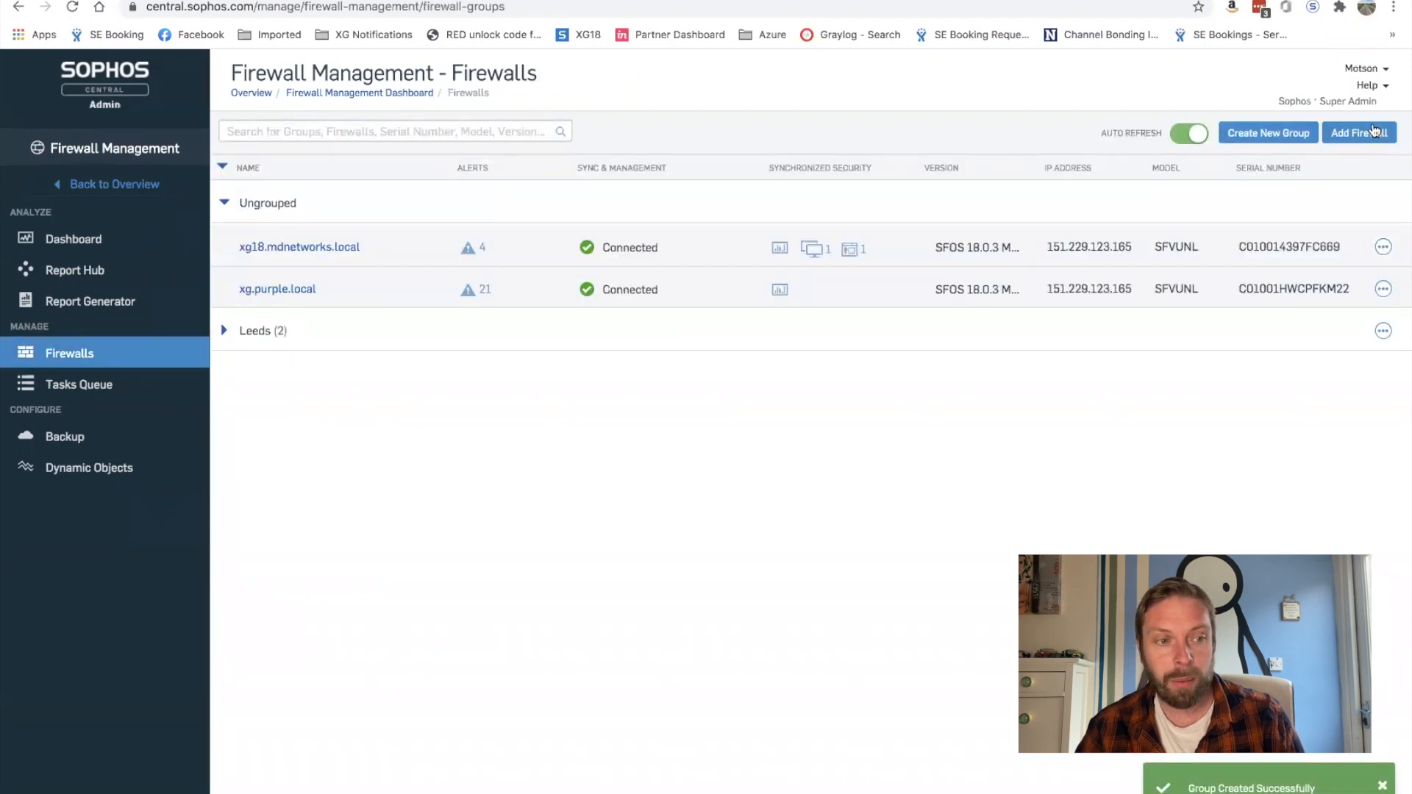
Step: Create group 'Birmingham' containing xg18.mdnetworks.local and xg.purple.local
{"action": "left_click", "coordinate": [1294, 134]}
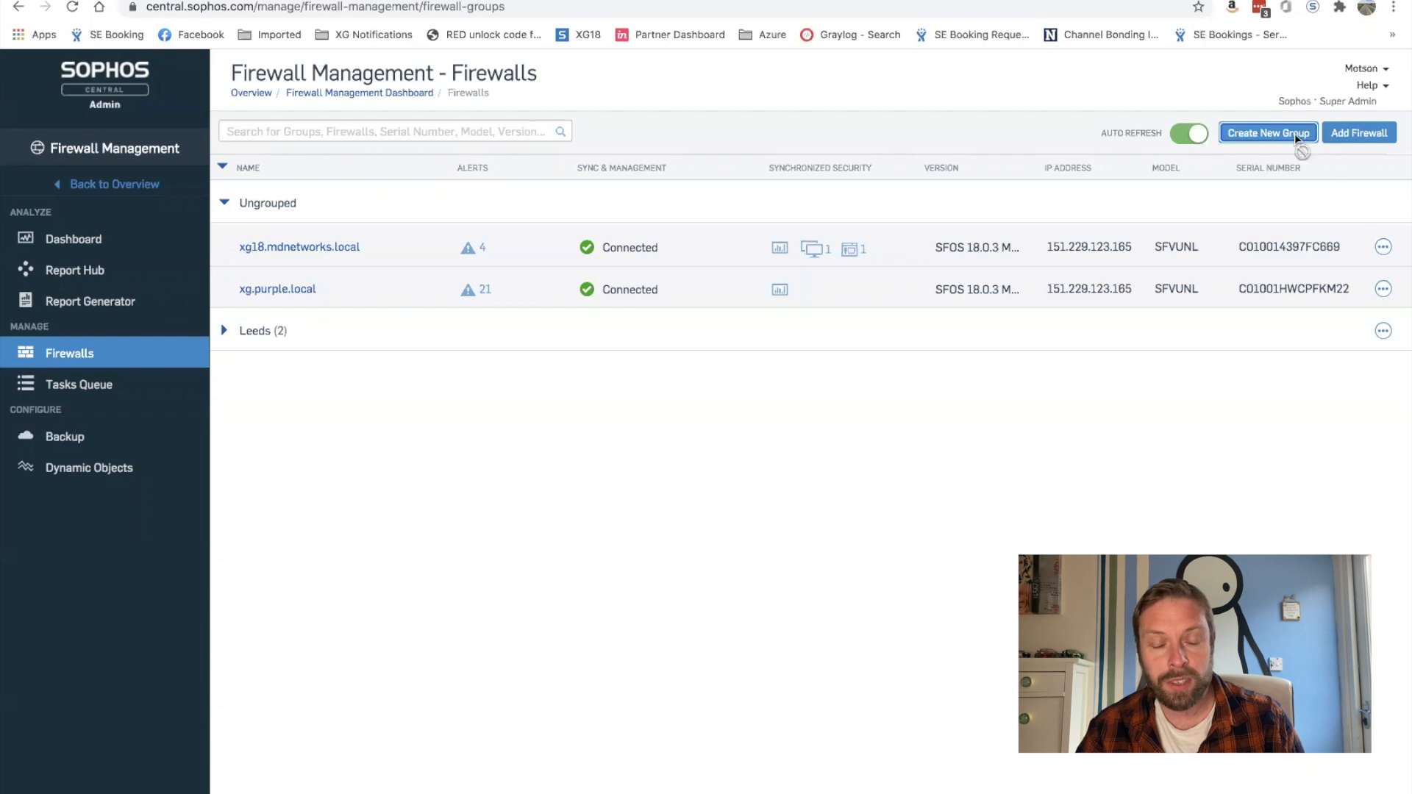
{"action": "left_click", "coordinate": [340, 131]}
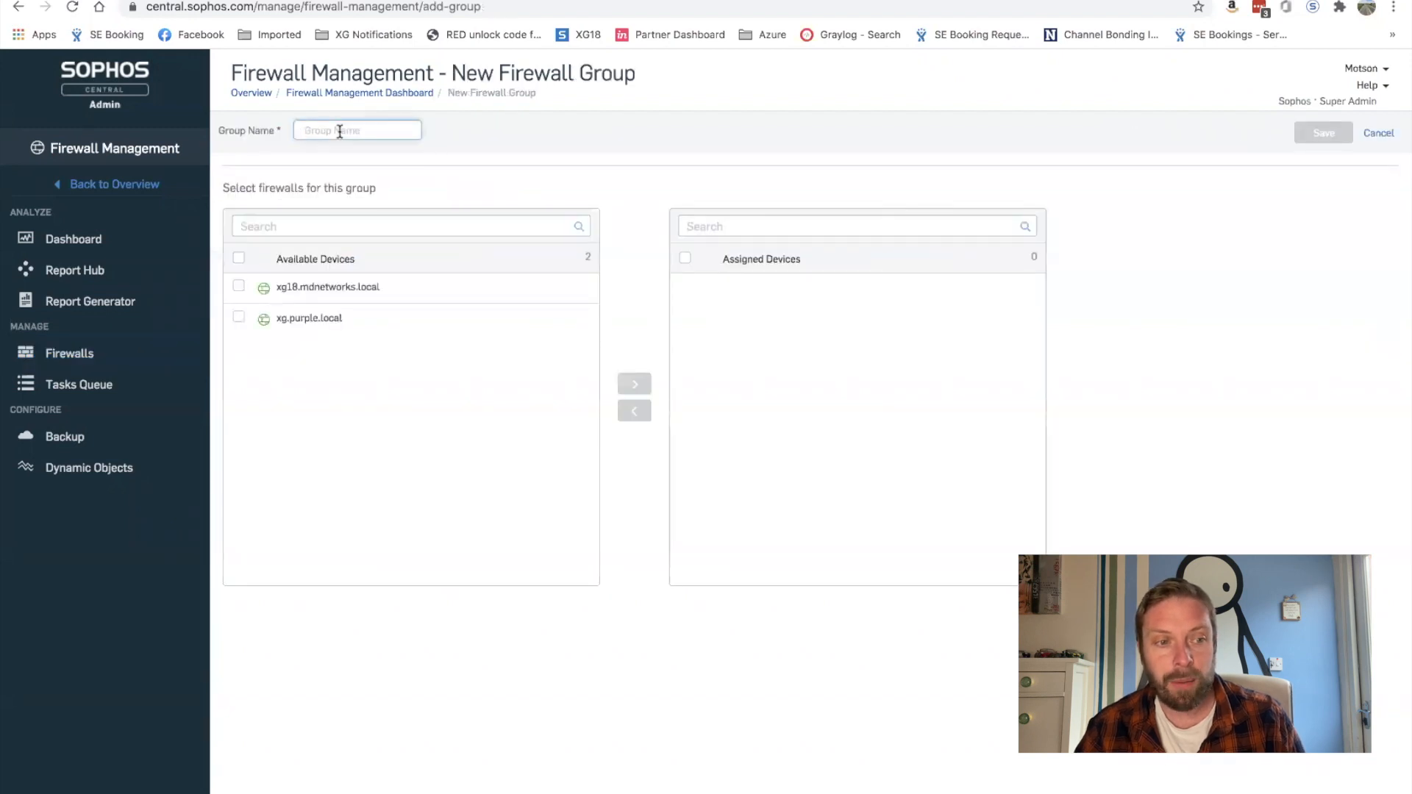
{"action": "type", "text": "Birmingham"}
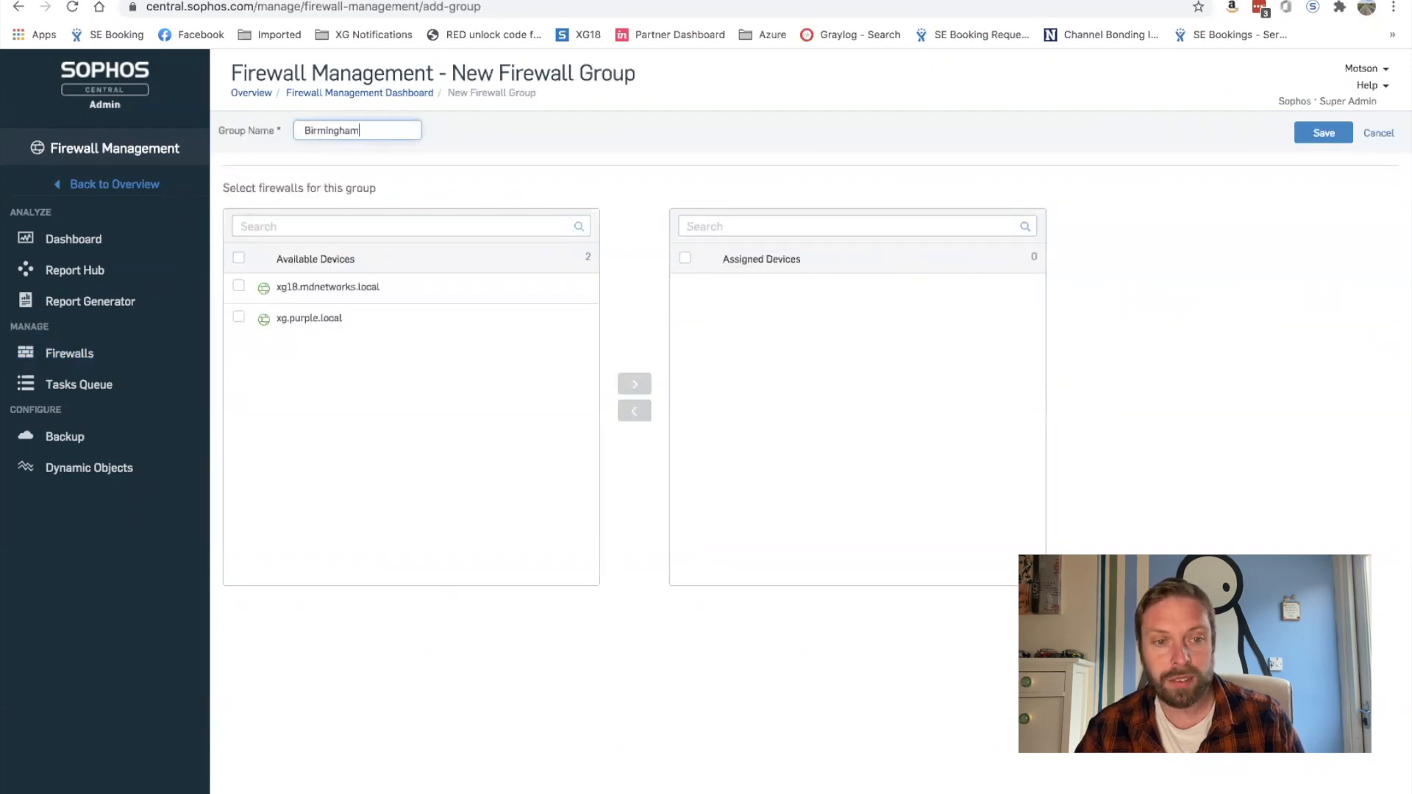
{"action": "left_click", "coordinate": [239, 286]}
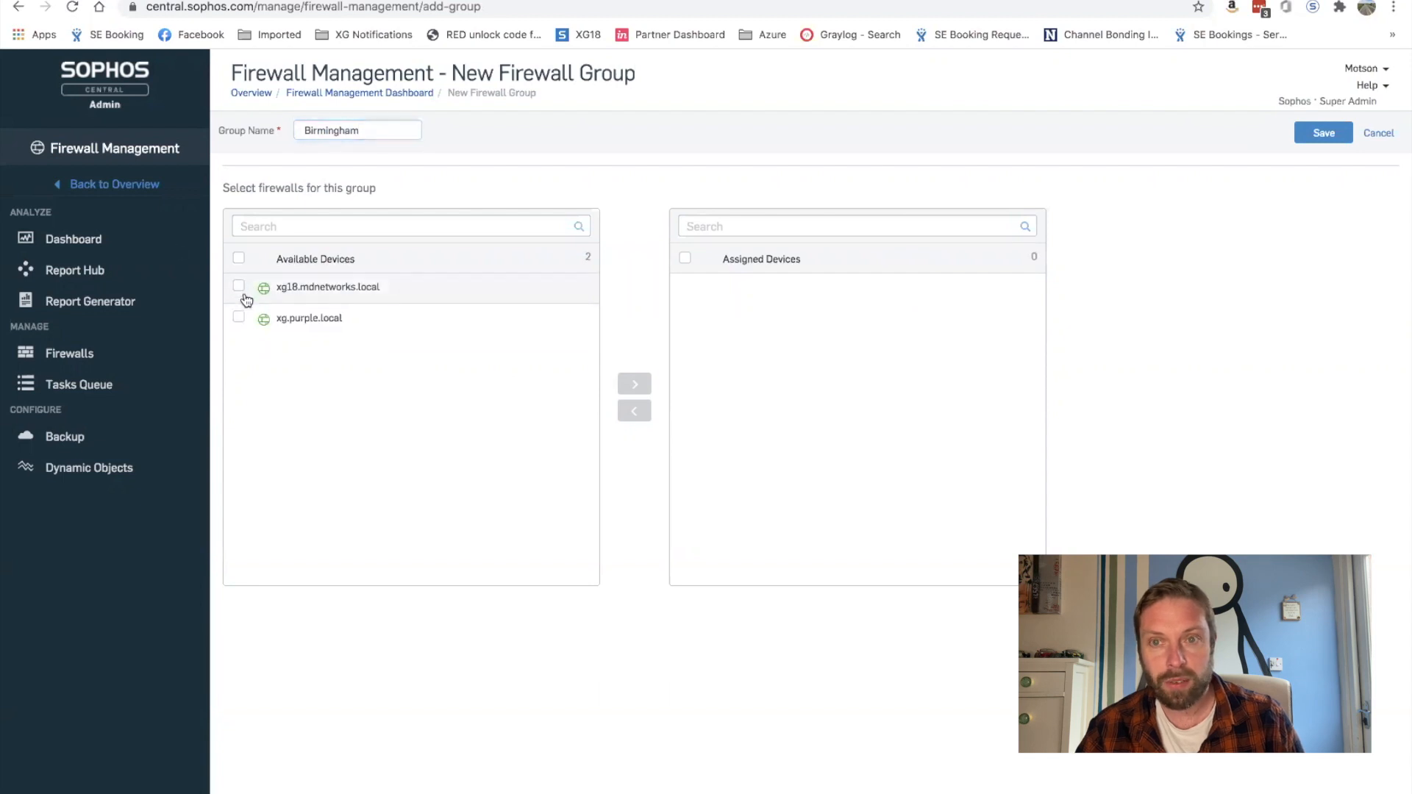
{"action": "left_click", "coordinate": [239, 318]}
{"action": "left_click", "coordinate": [634, 384]}
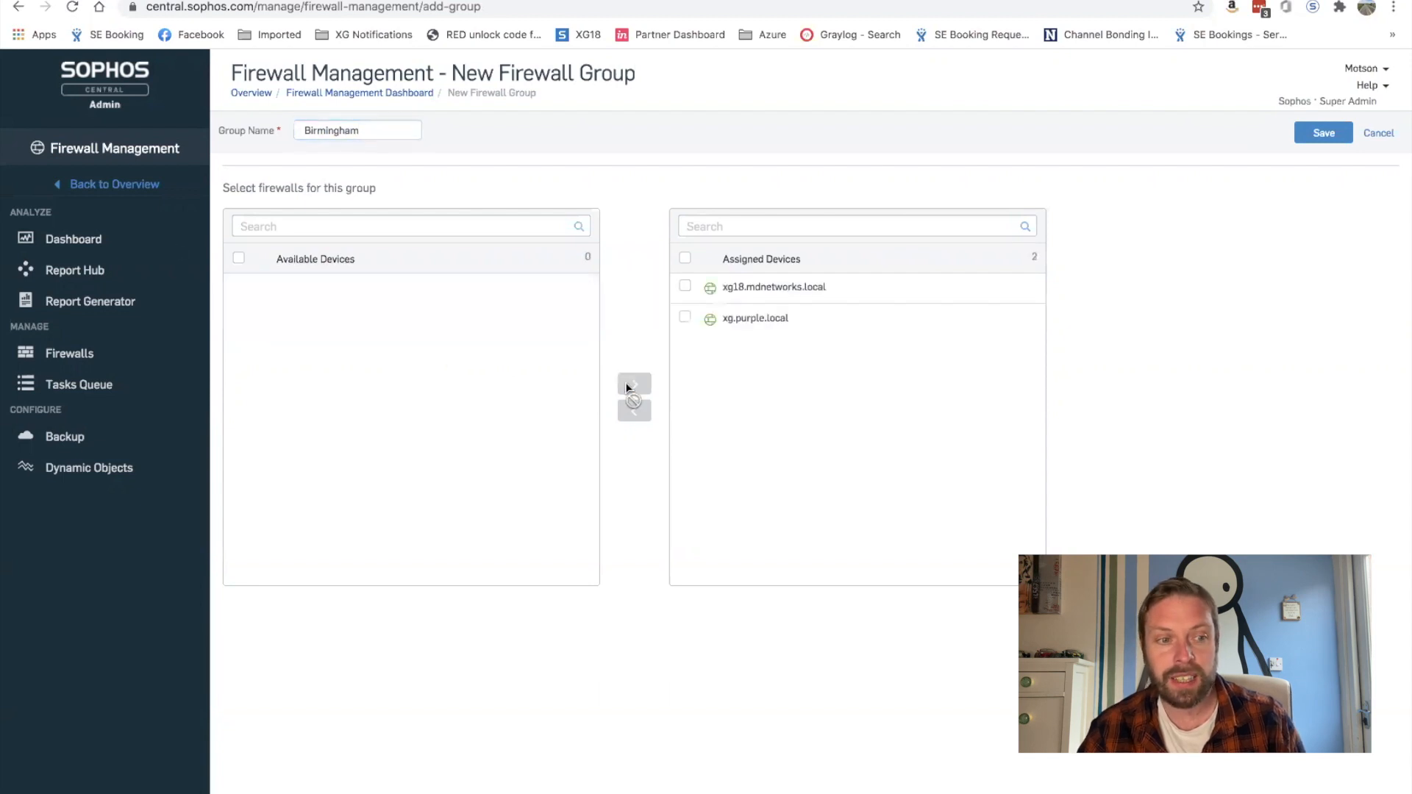
{"action": "left_click", "coordinate": [1313, 132]}
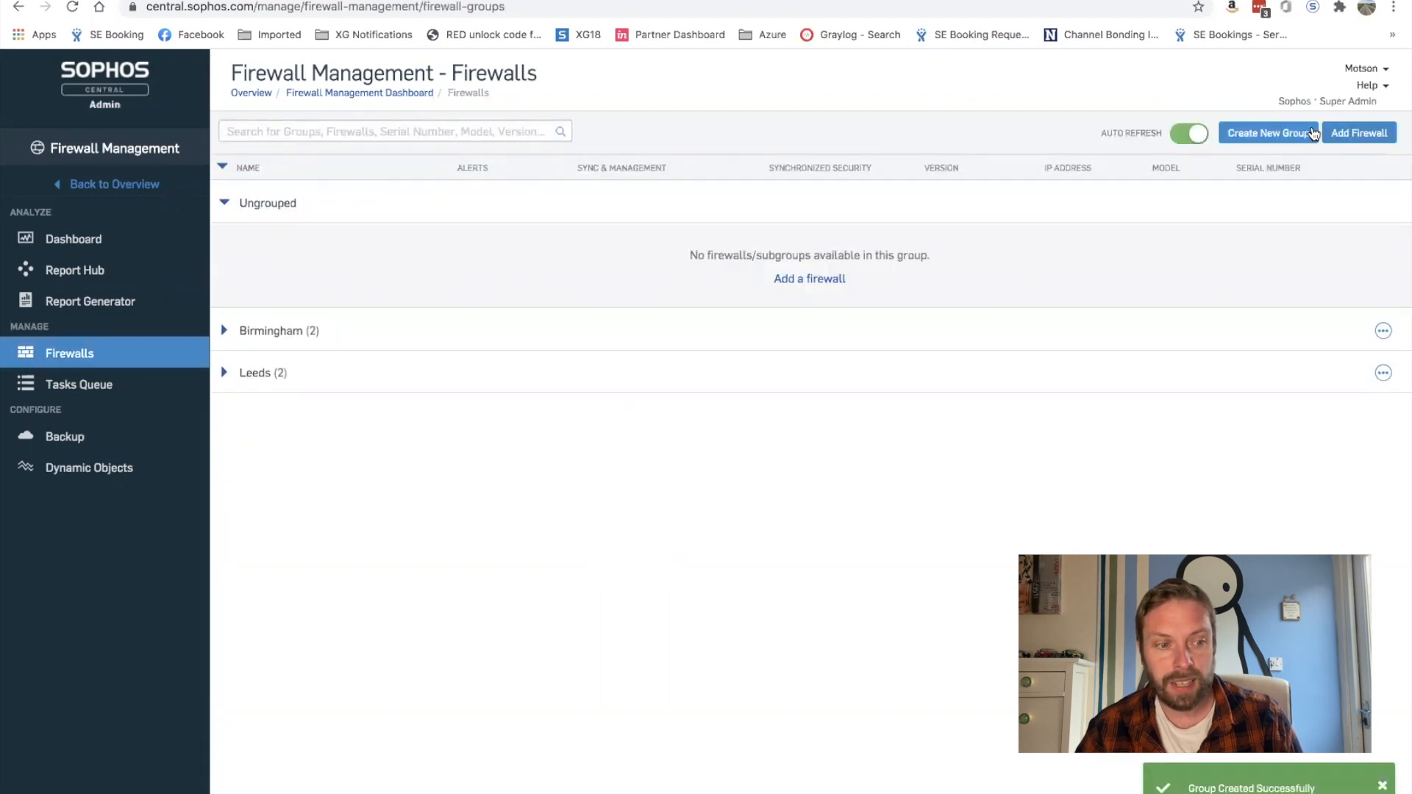
Step: Expand Birmingham and Leeds, then open Birmingham's rules and policies via Manage Policy
{"action": "left_click", "coordinate": [225, 331]}
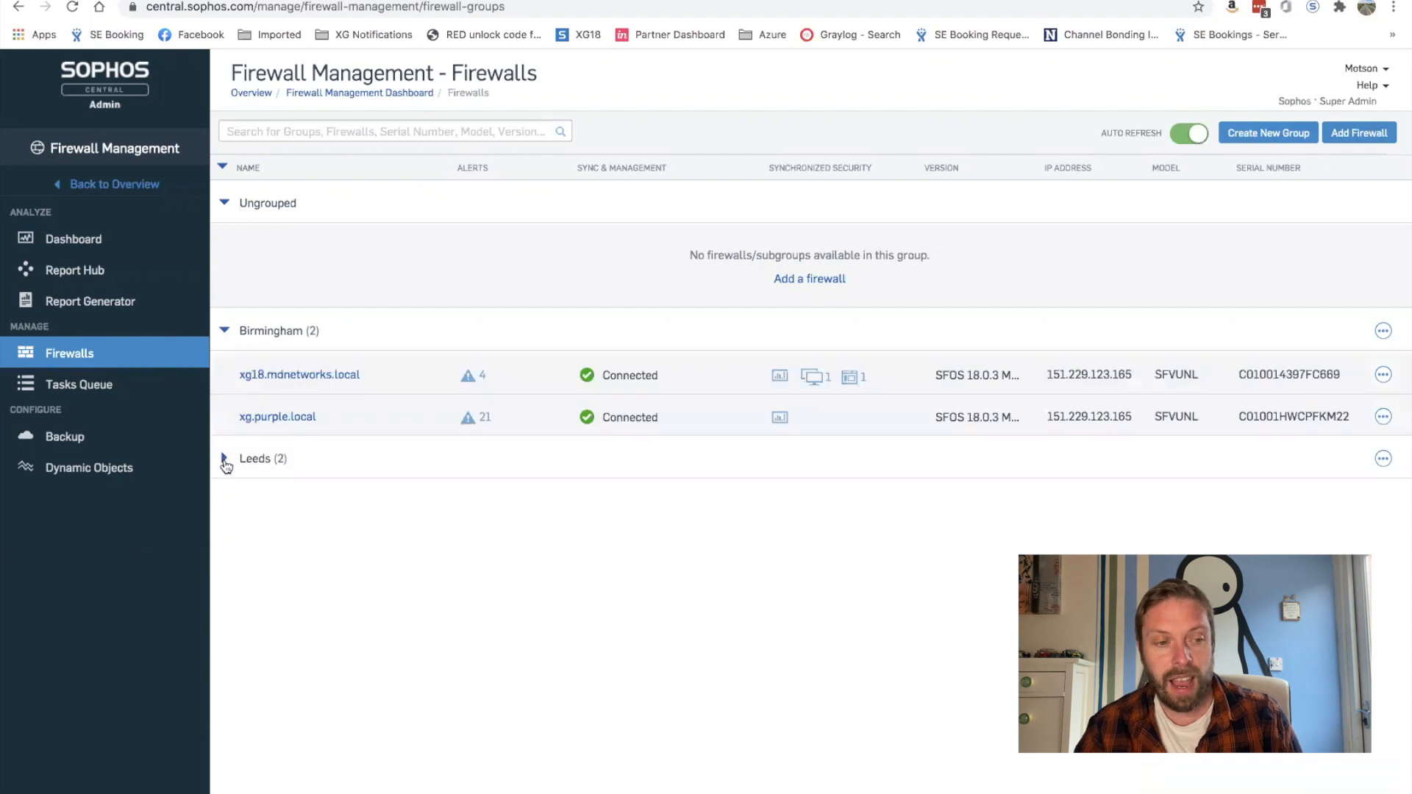
{"action": "left_click", "coordinate": [225, 460]}
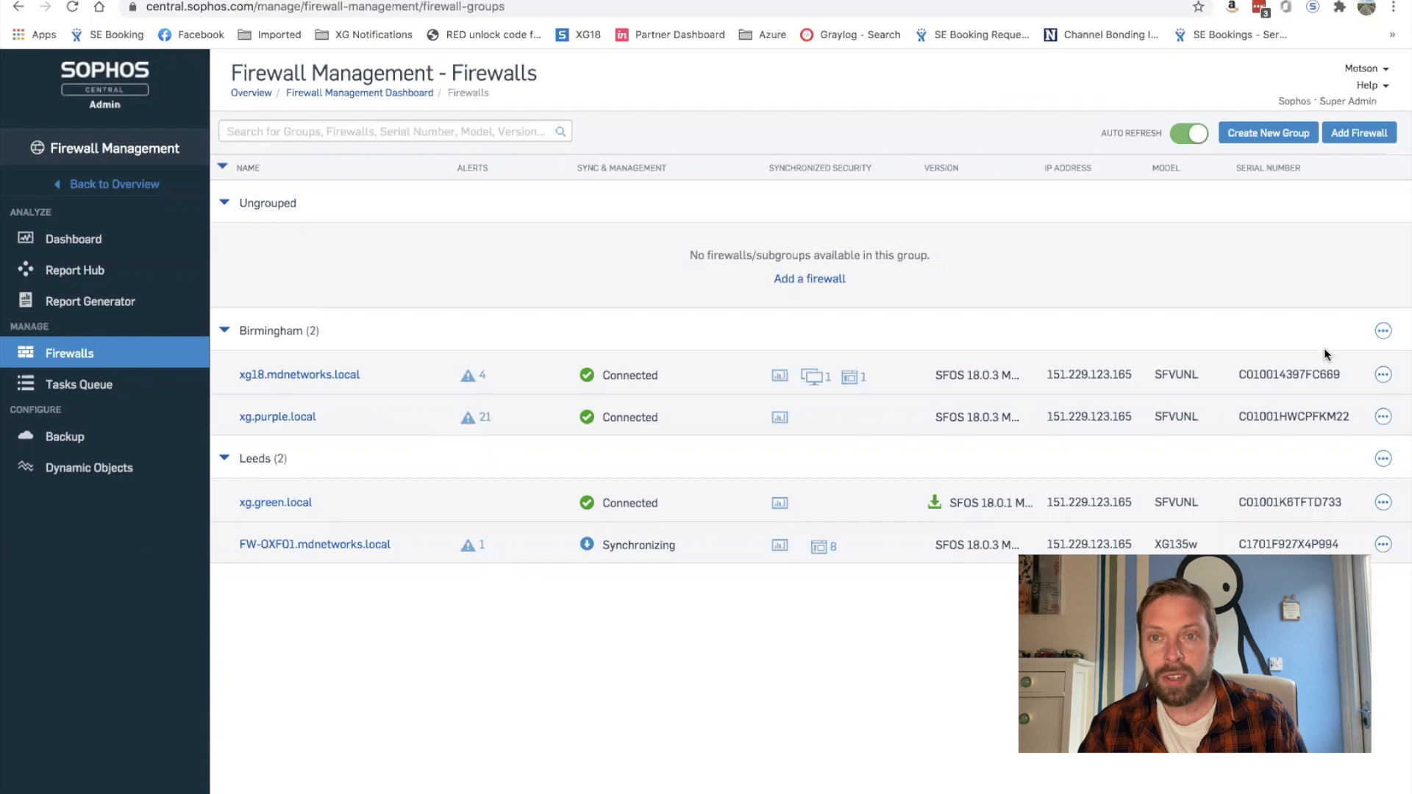
{"action": "left_click", "coordinate": [1383, 333]}
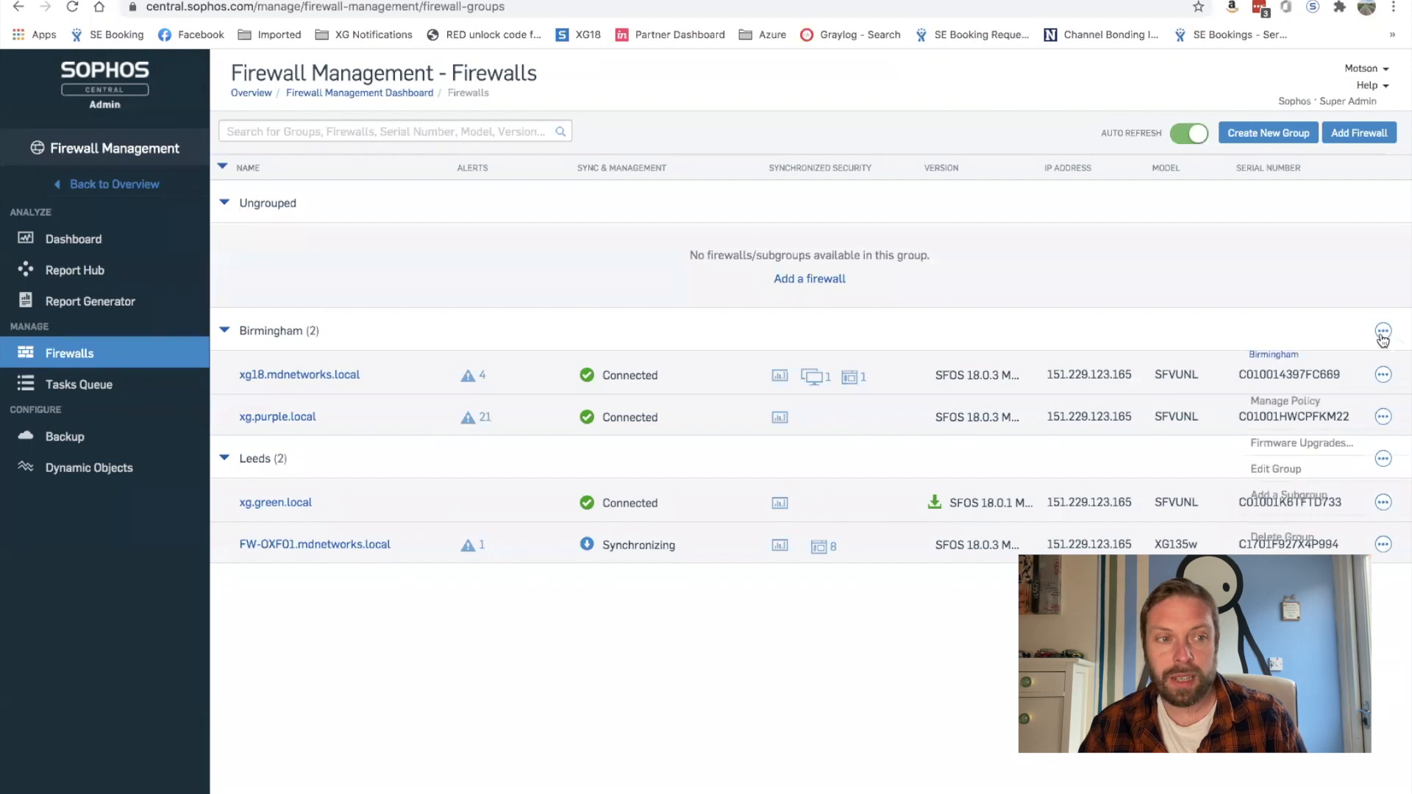
{"action": "left_click", "coordinate": [1289, 401]}
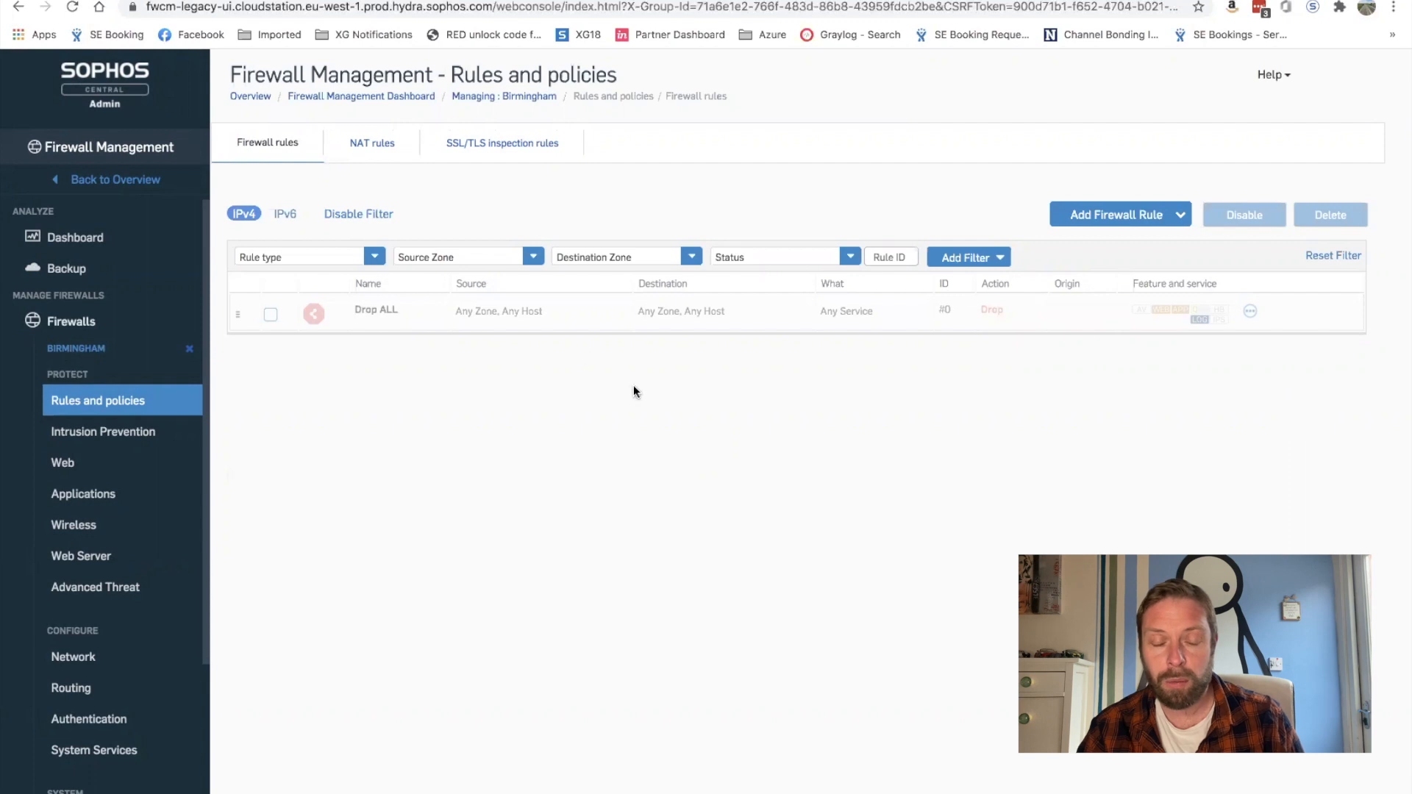
Step: Start a new firewall rule named 'Outbound Internet' with LAN as source zone
{"action": "left_click", "coordinate": [1140, 218]}
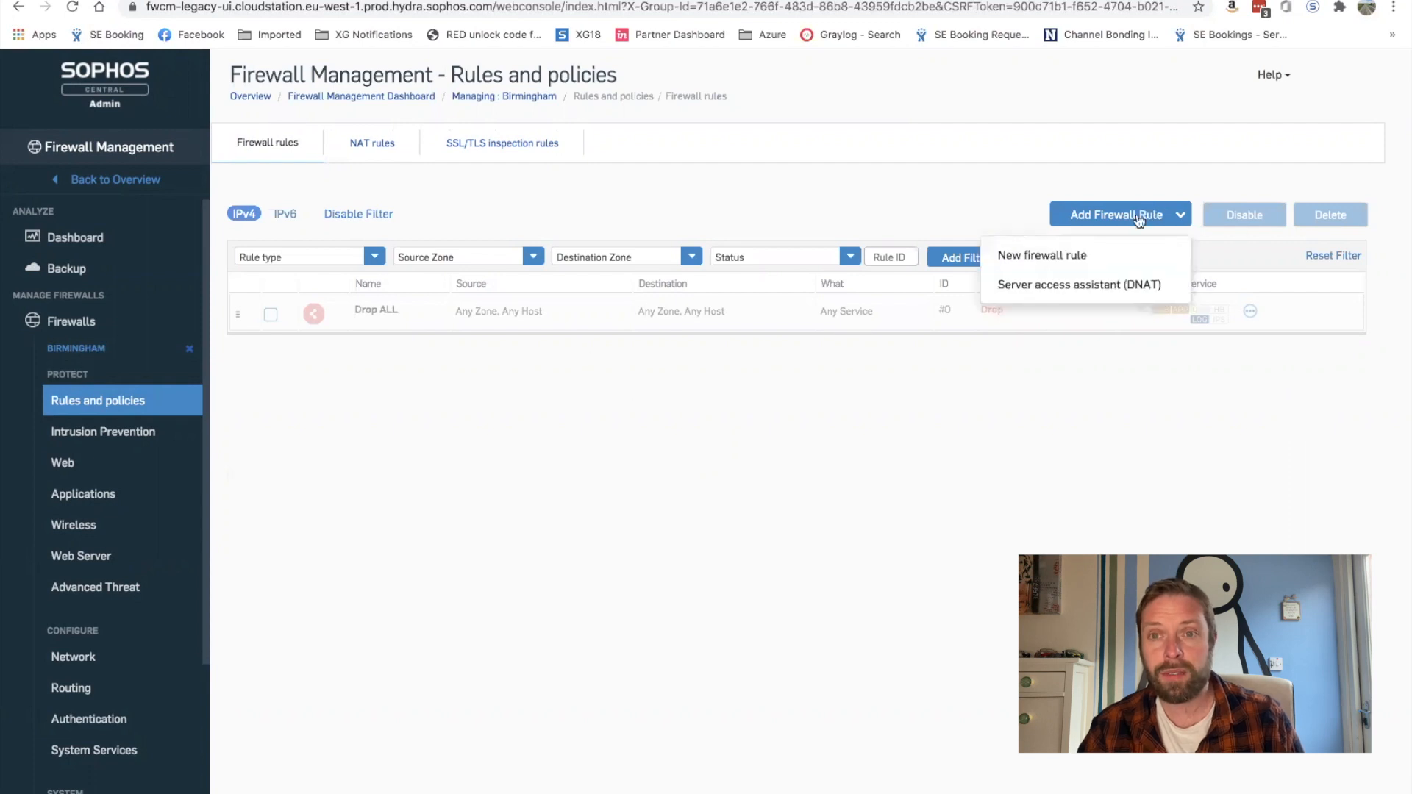
{"action": "left_click", "coordinate": [1049, 258]}
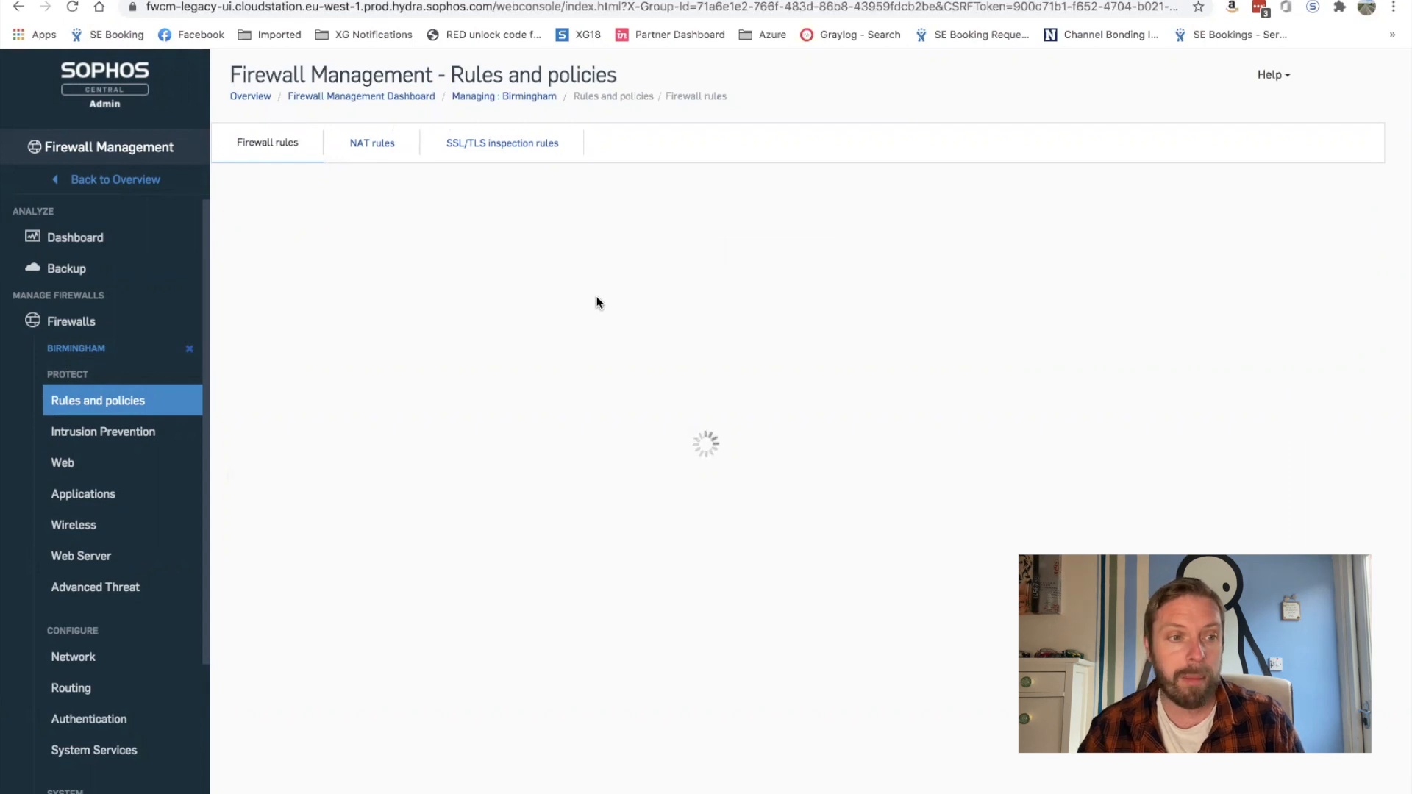
{"action": "type", "text": "Out"}
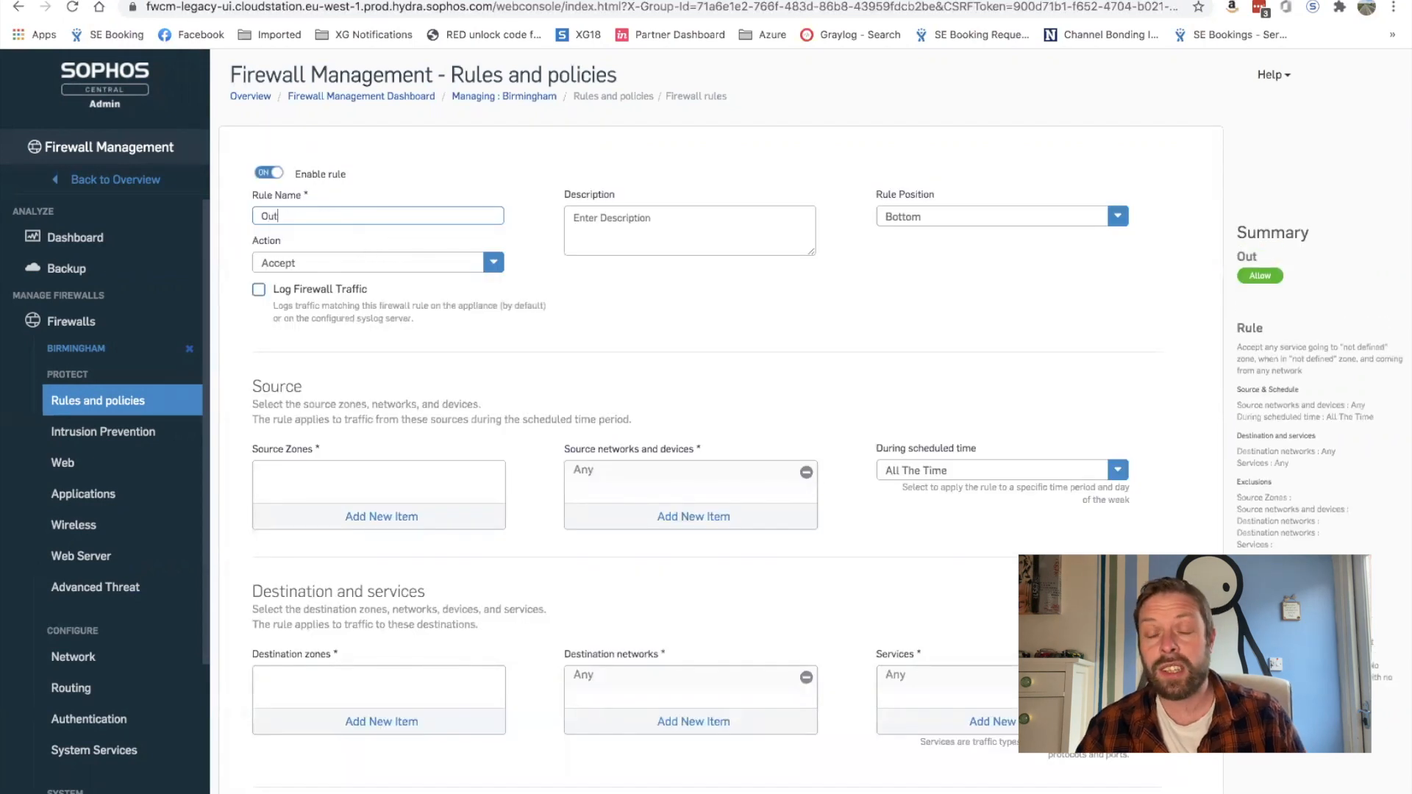
{"action": "type", "text": "bound Internet"}
{"action": "left_click", "coordinate": [359, 516]}
{"action": "left_click", "coordinate": [268, 559]}
{"action": "left_click", "coordinate": [347, 661]}
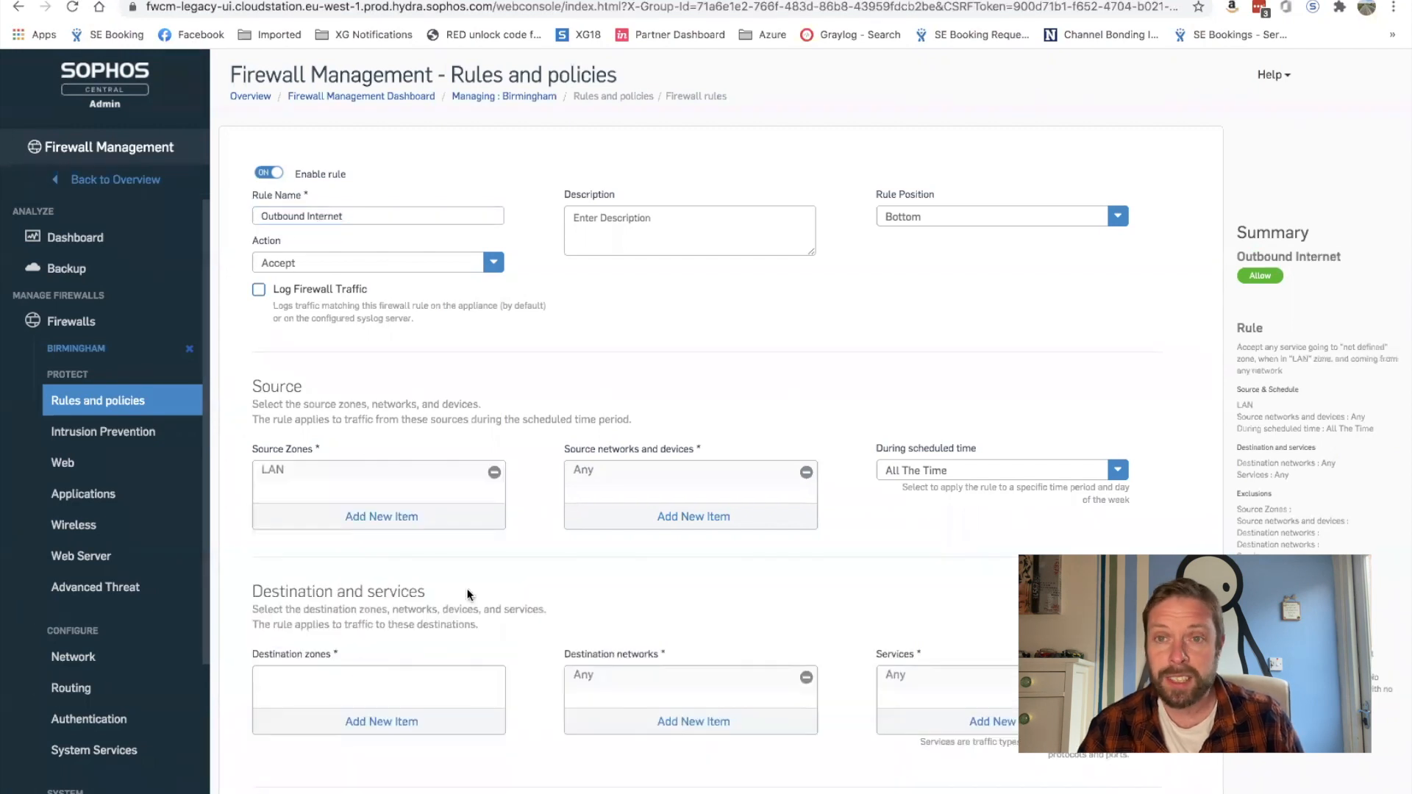
Step: Create network host 'Internal' (172.16.16.0/24) as the rule's source network
{"action": "left_click", "coordinate": [657, 515]}
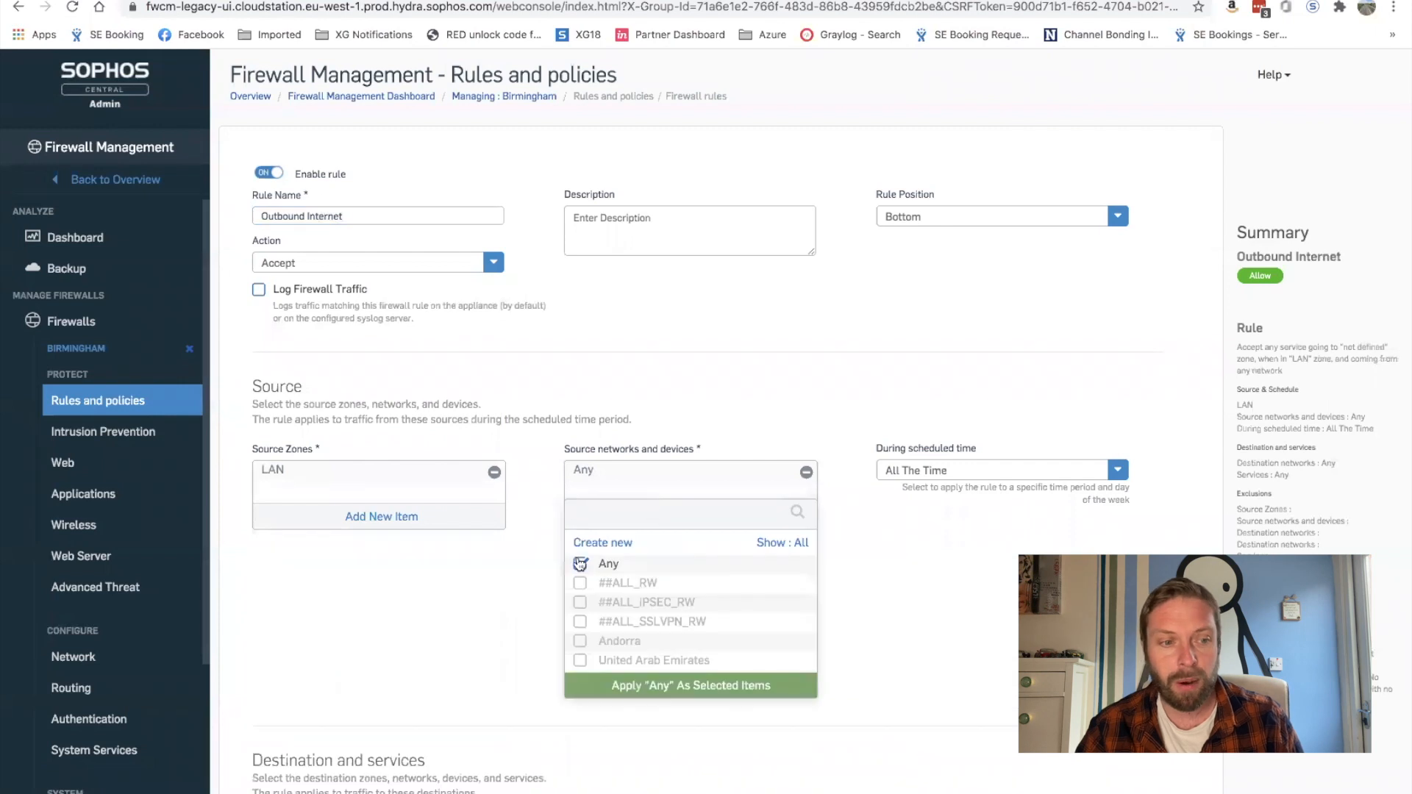
{"action": "left_click", "coordinate": [777, 546]}
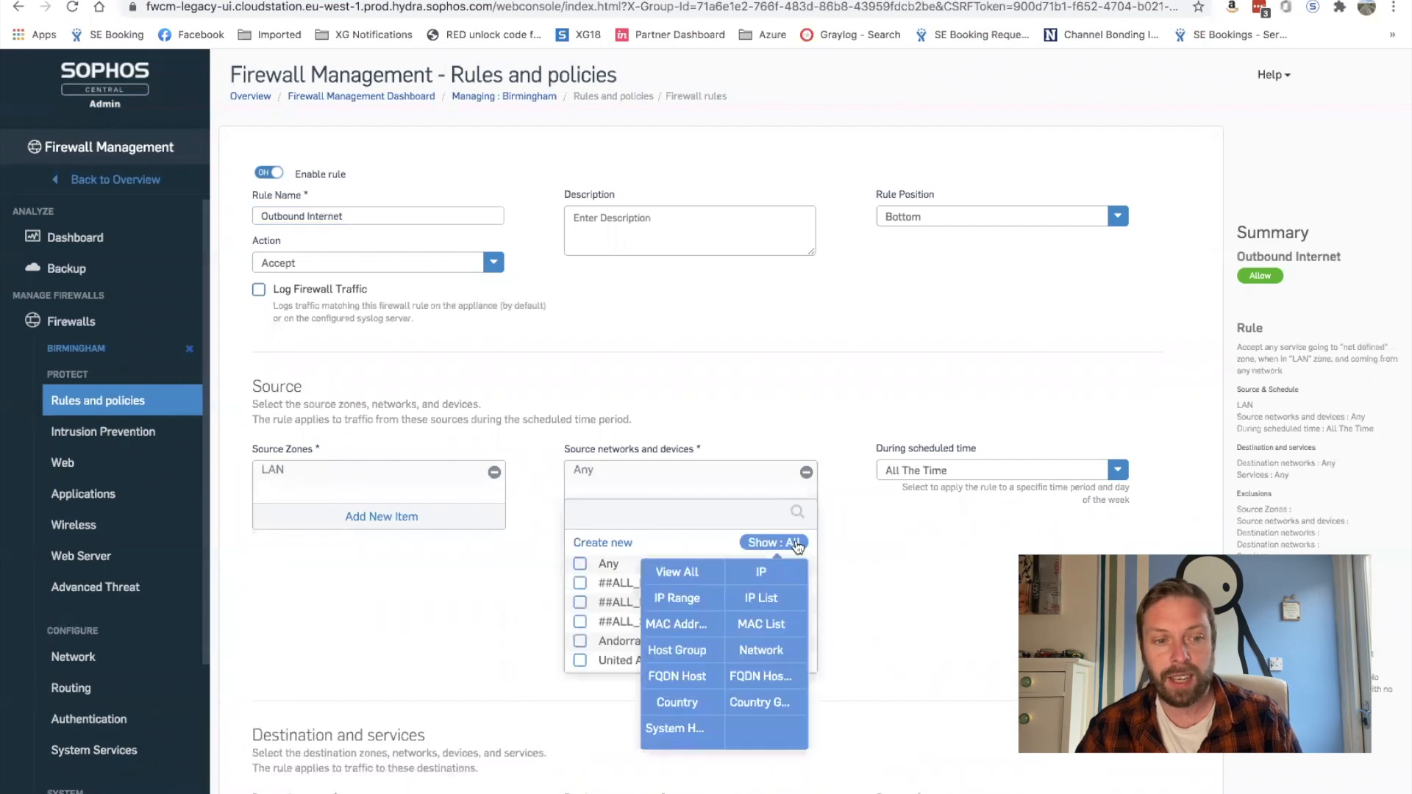
{"action": "left_click", "coordinate": [745, 646]}
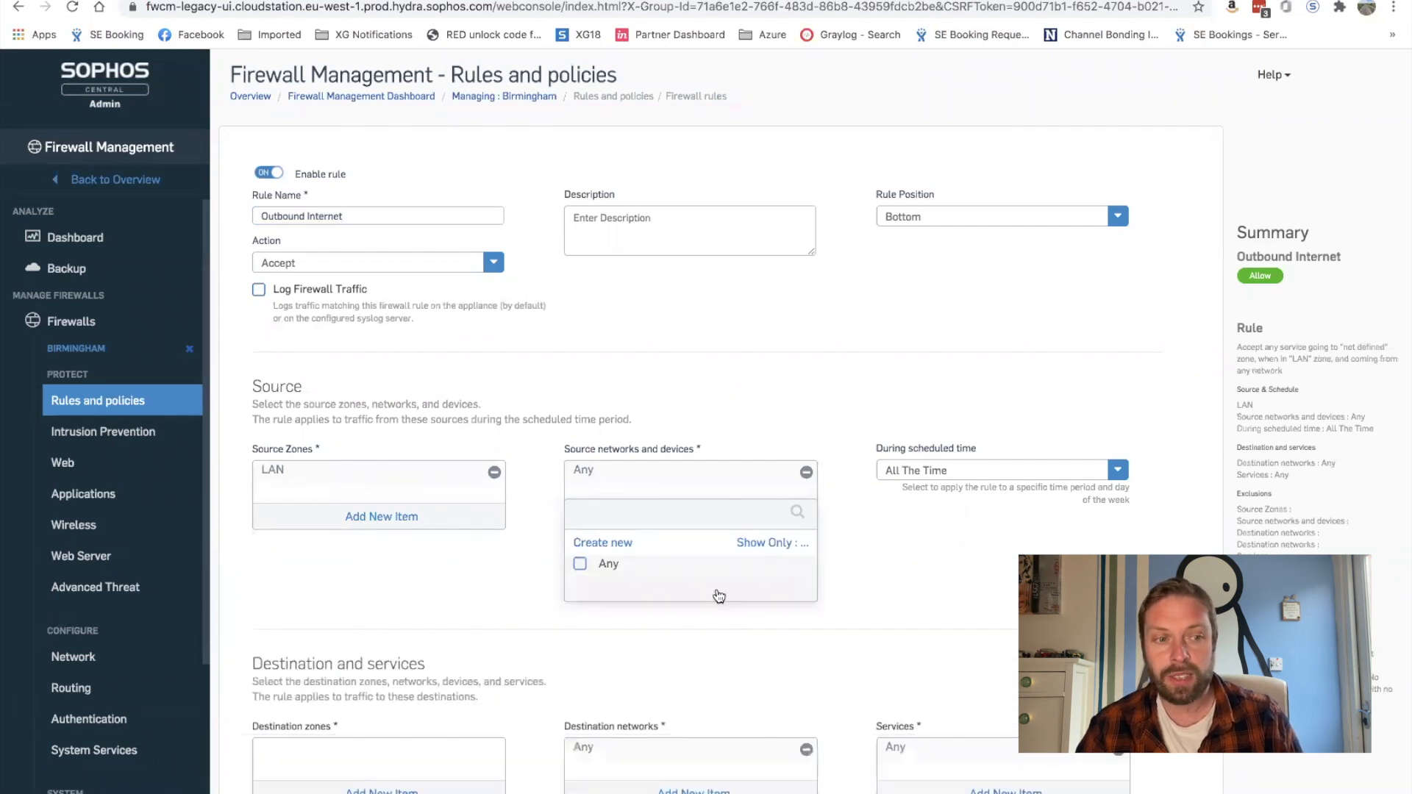
{"action": "left_click", "coordinate": [607, 542]}
{"action": "type", "text": "Internal"}
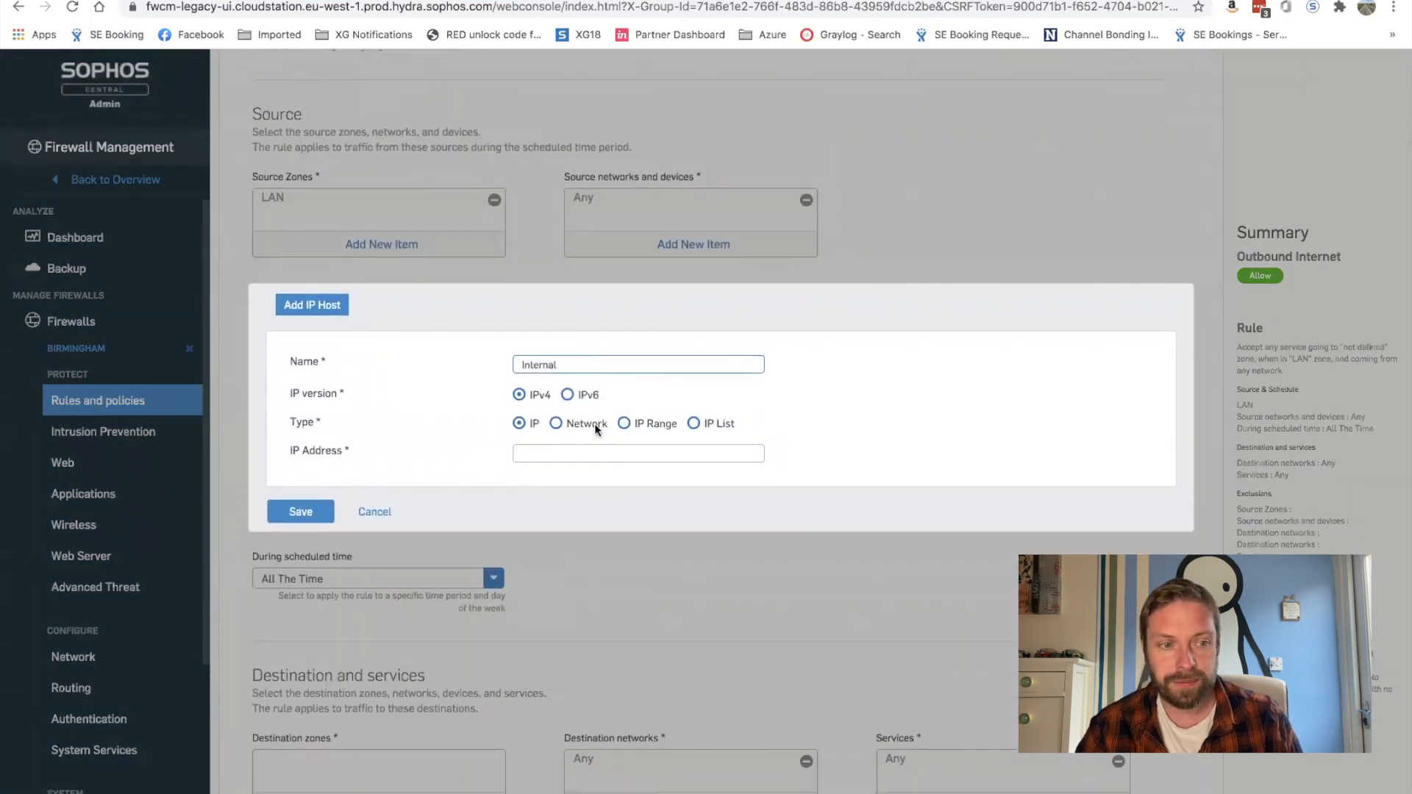
{"action": "left_click", "coordinate": [555, 424]}
{"action": "left_click", "coordinate": [551, 453]}
{"action": "type", "text": "1"}
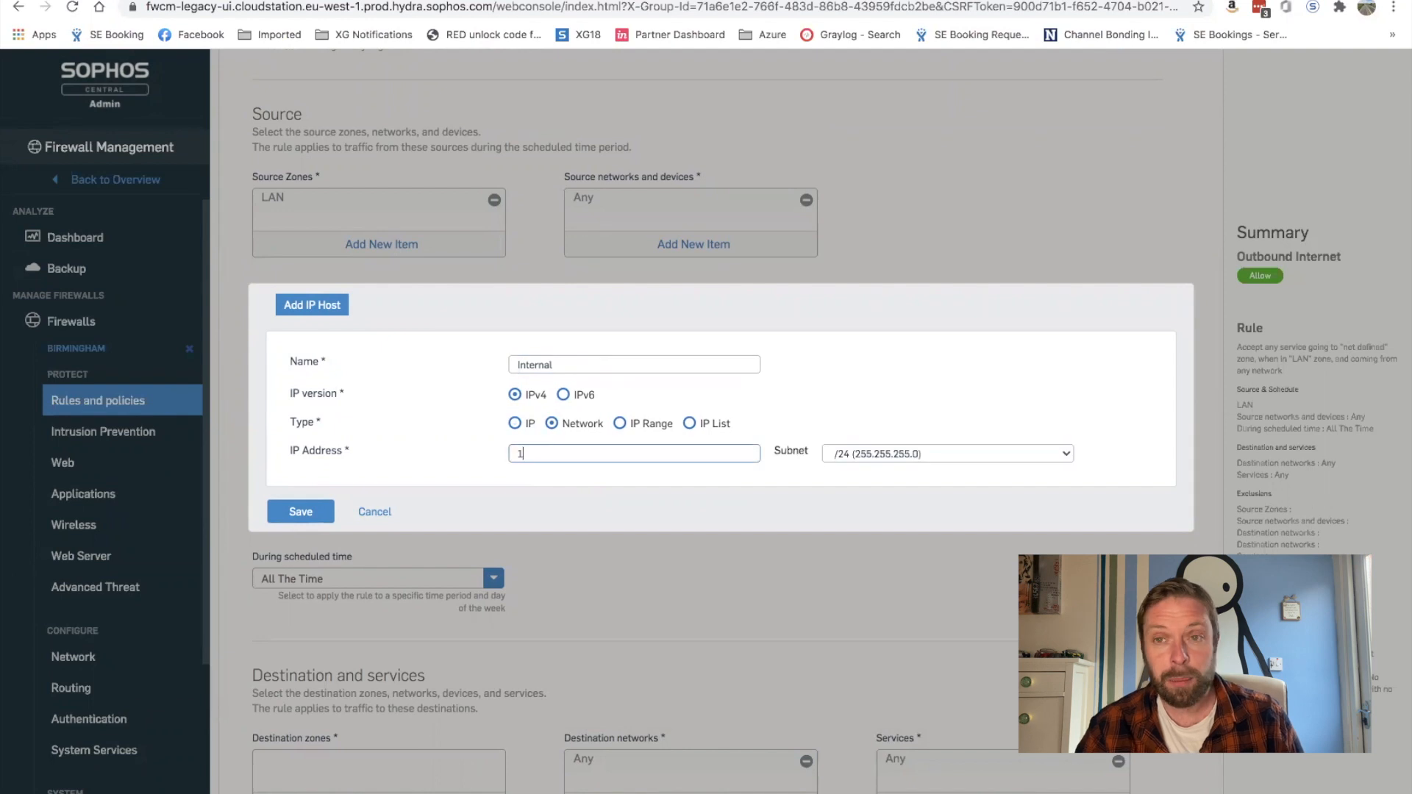
{"action": "type", "text": "72.16.16.09"}
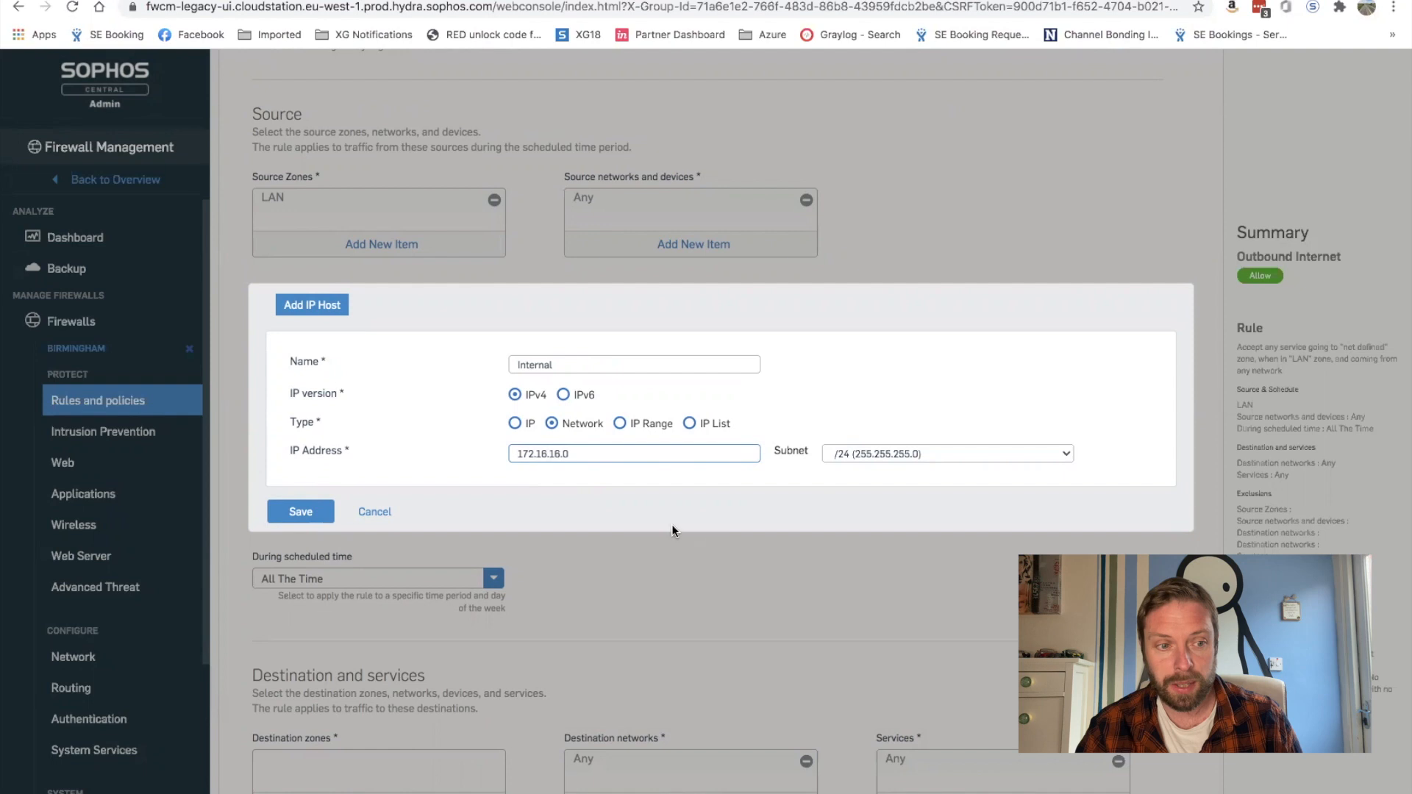
{"action": "left_click", "coordinate": [311, 503]}
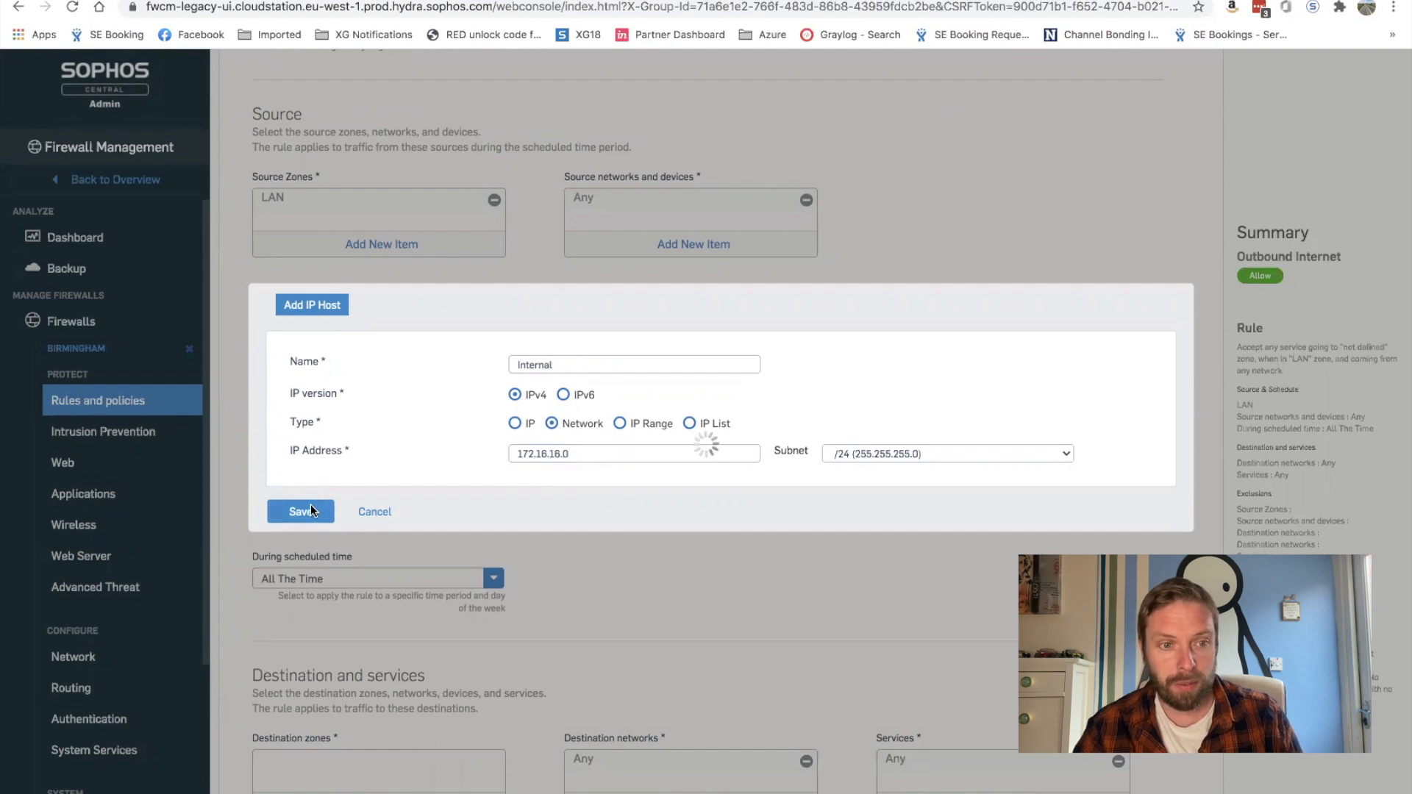
{"action": "left_click", "coordinate": [401, 447]}
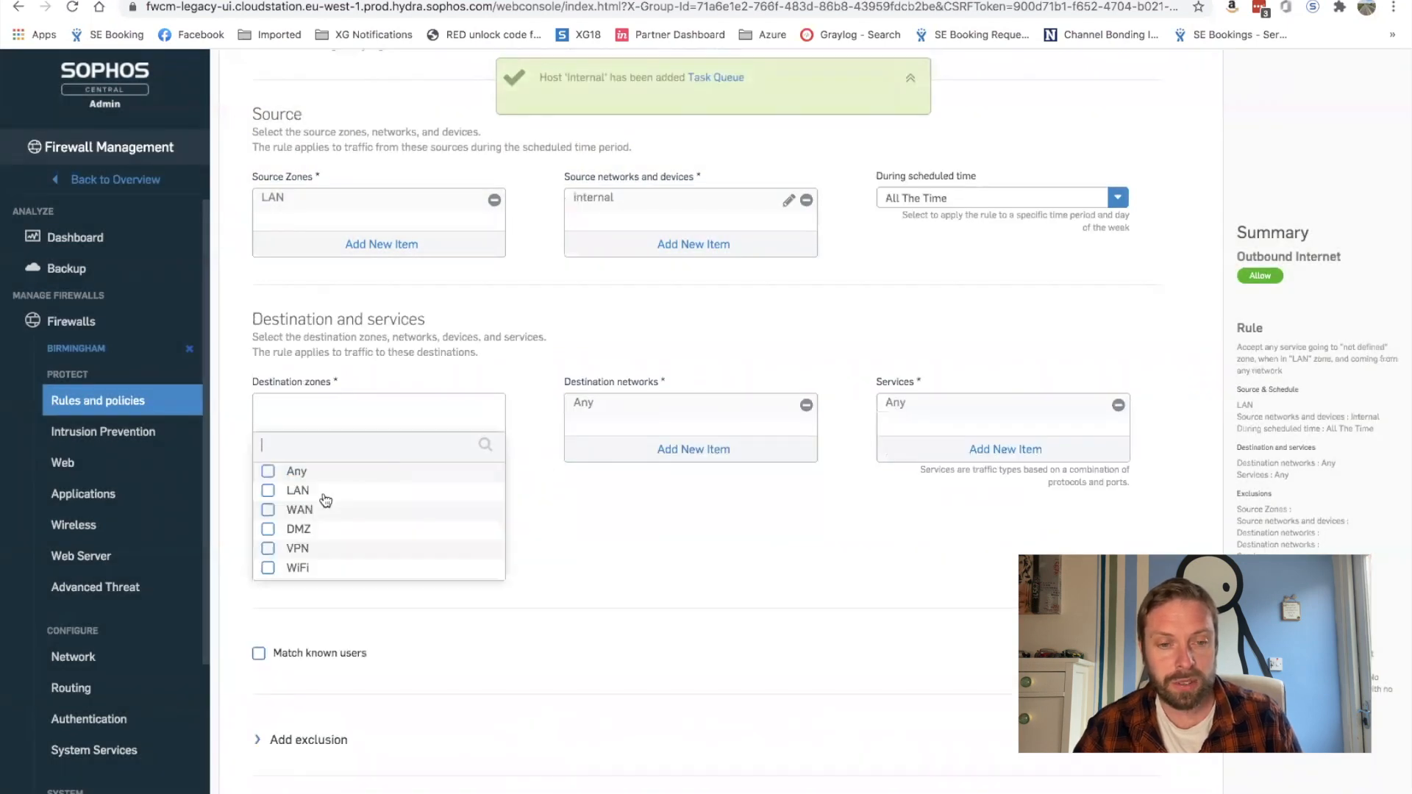
Step: Set the rule's destination zone to WAN and services to HTTP and HTTPS
{"action": "left_click", "coordinate": [298, 509]}
{"action": "left_click", "coordinate": [309, 583]}
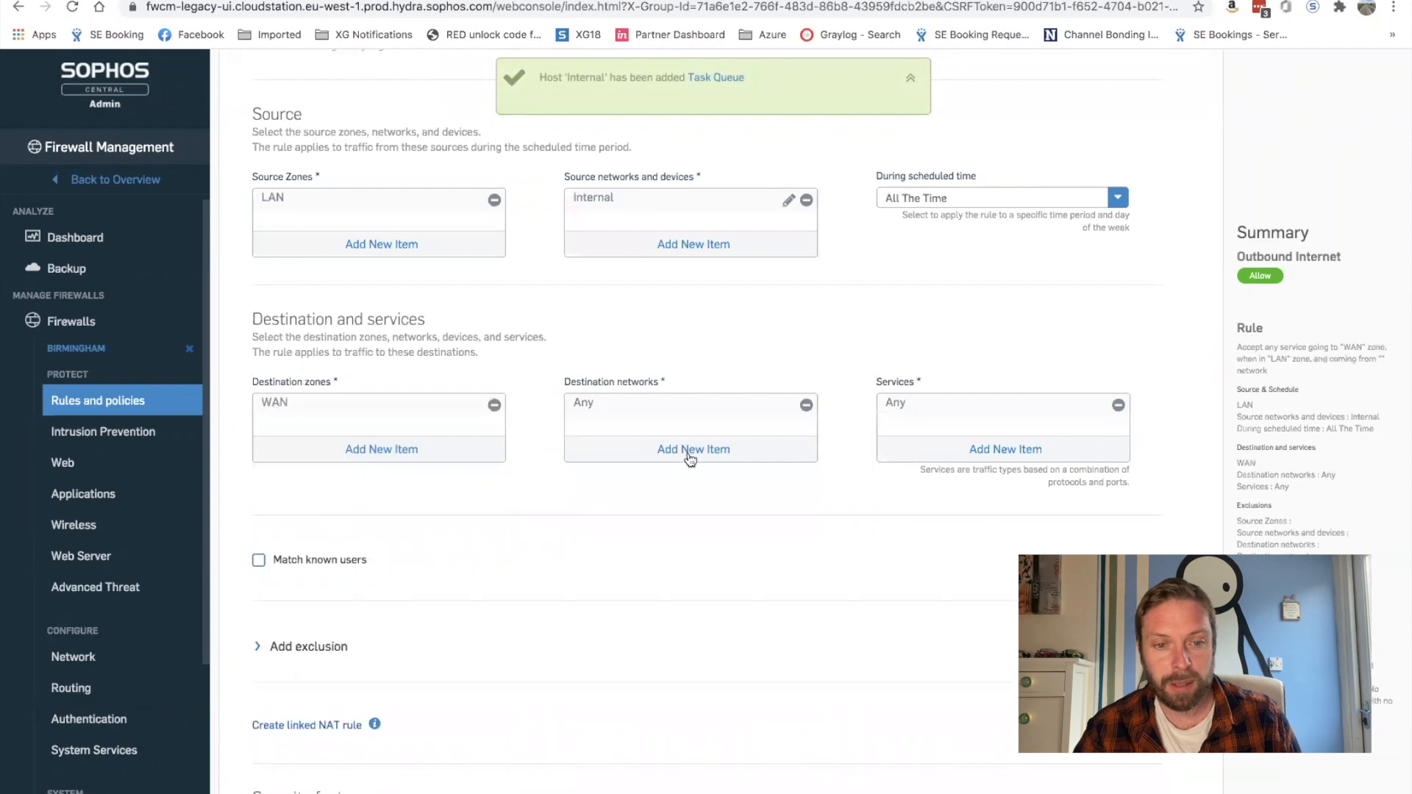
{"action": "left_click", "coordinate": [929, 458]}
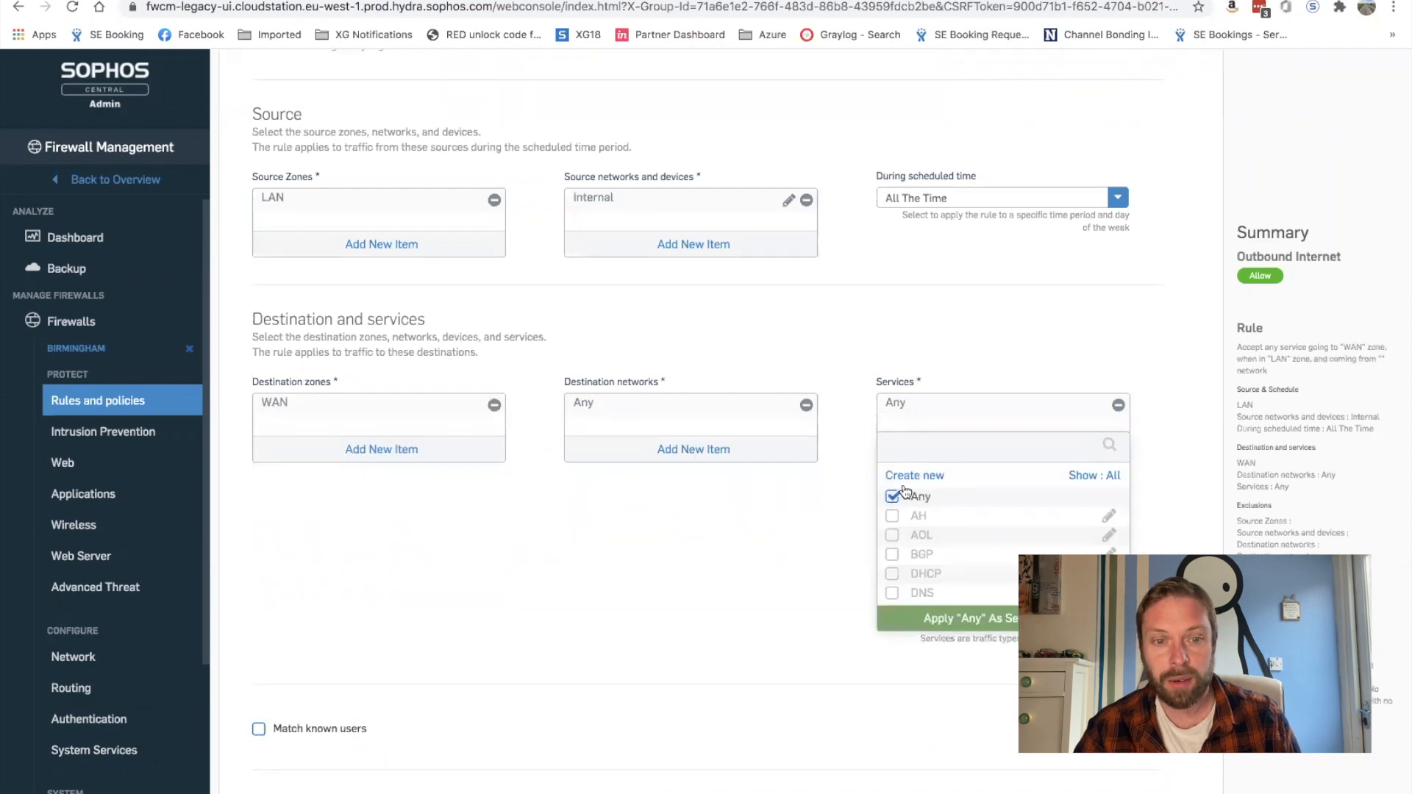
{"action": "type", "text": "http"}
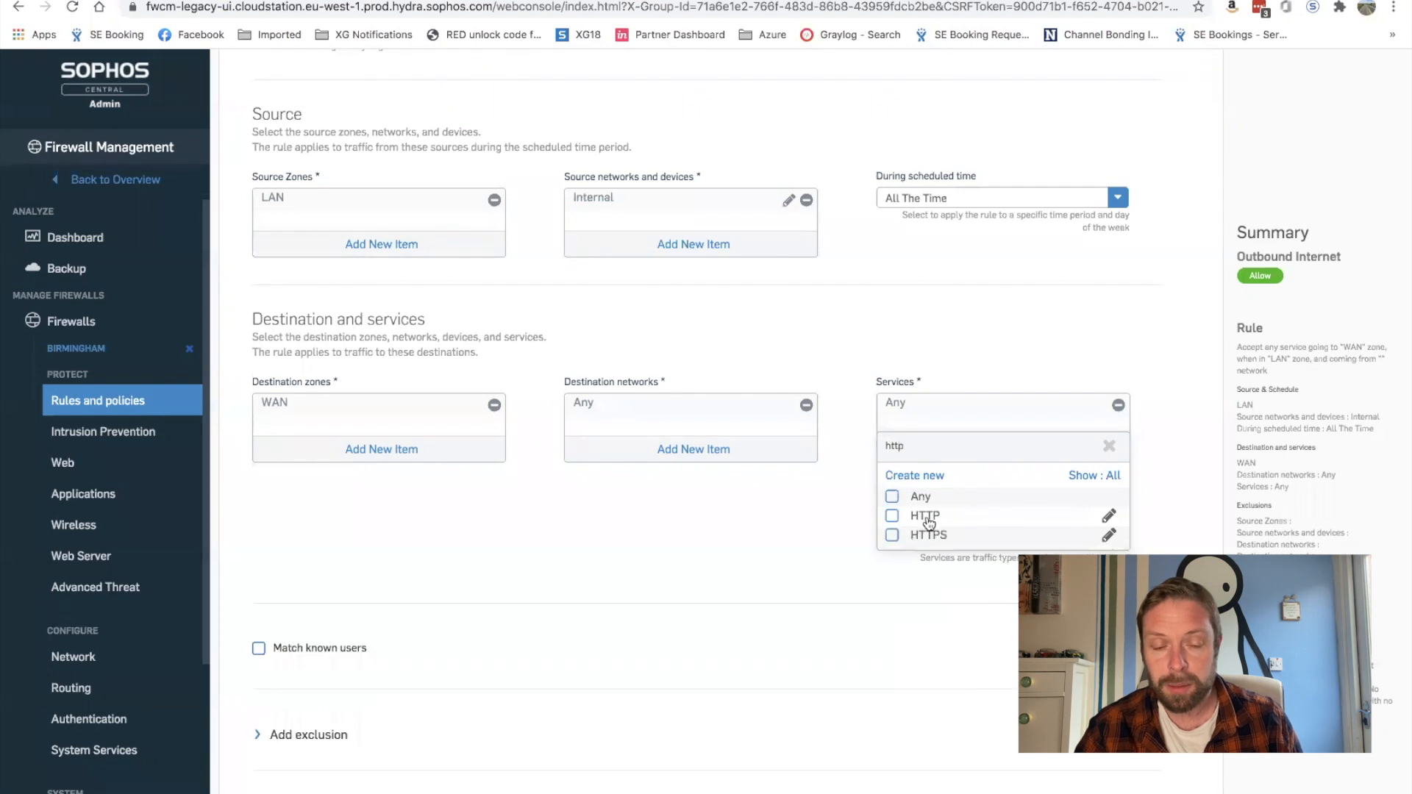
{"action": "left_click", "coordinate": [892, 516]}
{"action": "left_click", "coordinate": [892, 535]}
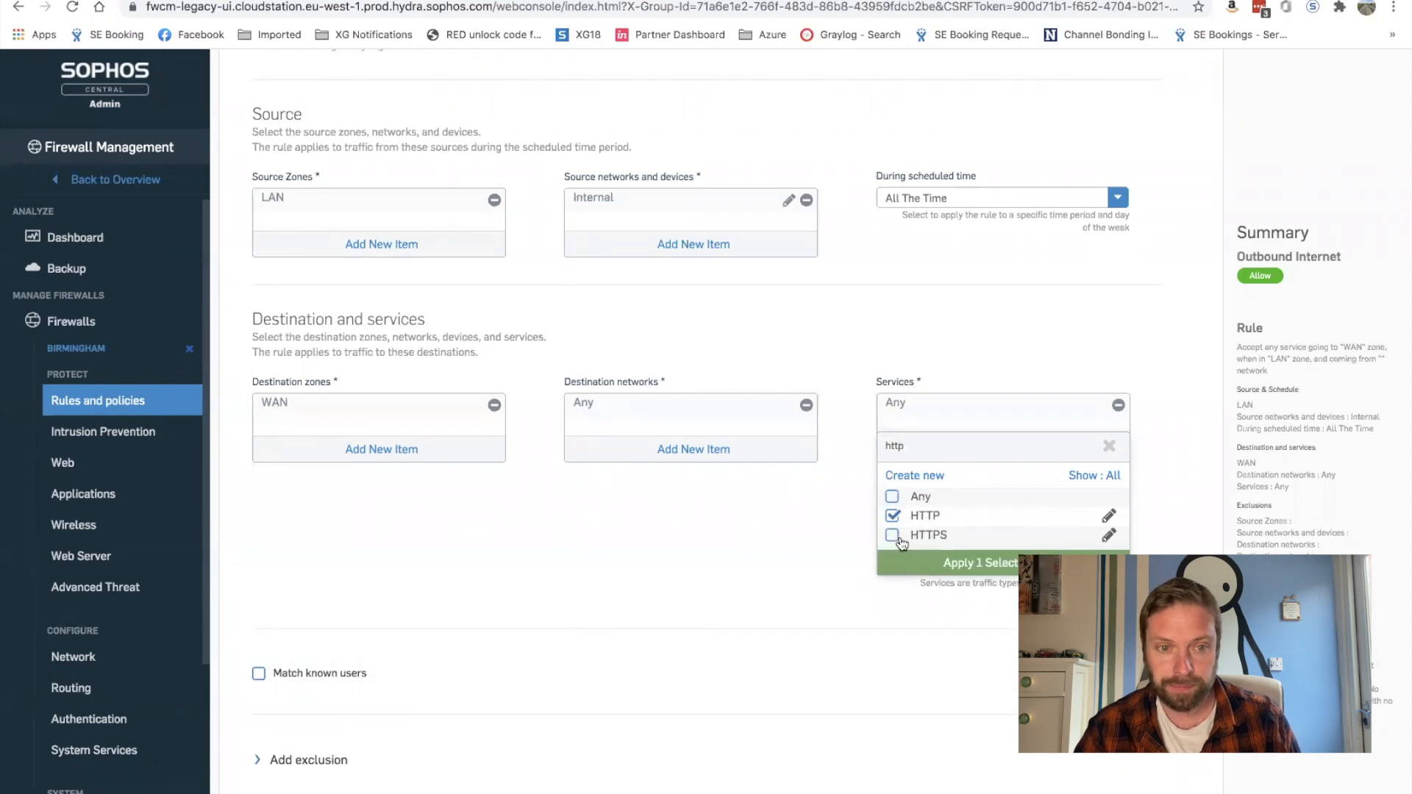
{"action": "left_click", "coordinate": [928, 565]}
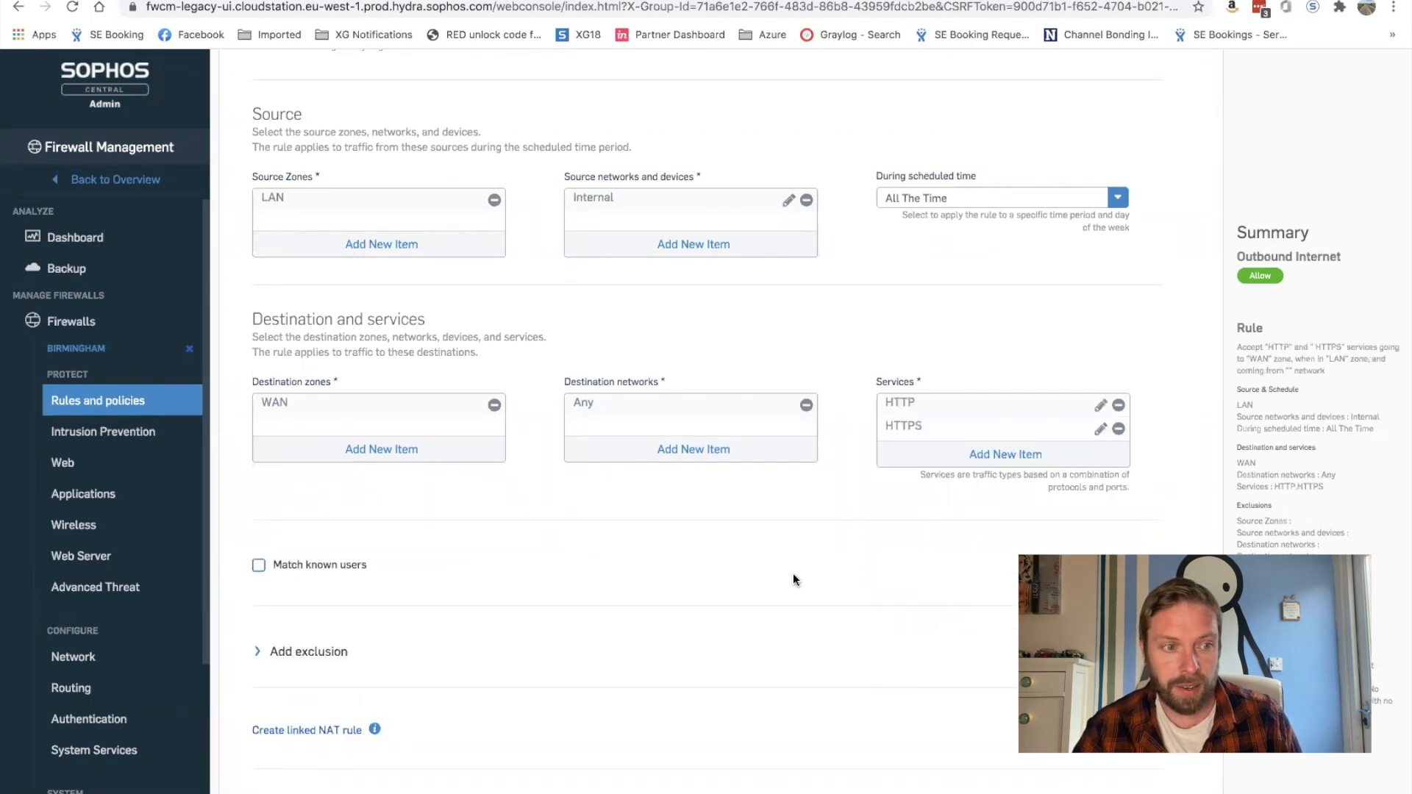
Step: Turn on Log Firewall Traffic for the Outbound Internet rule
{"action": "scroll", "coordinate": [698, 344], "scroll_direction": "up", "scroll_amount": 4}
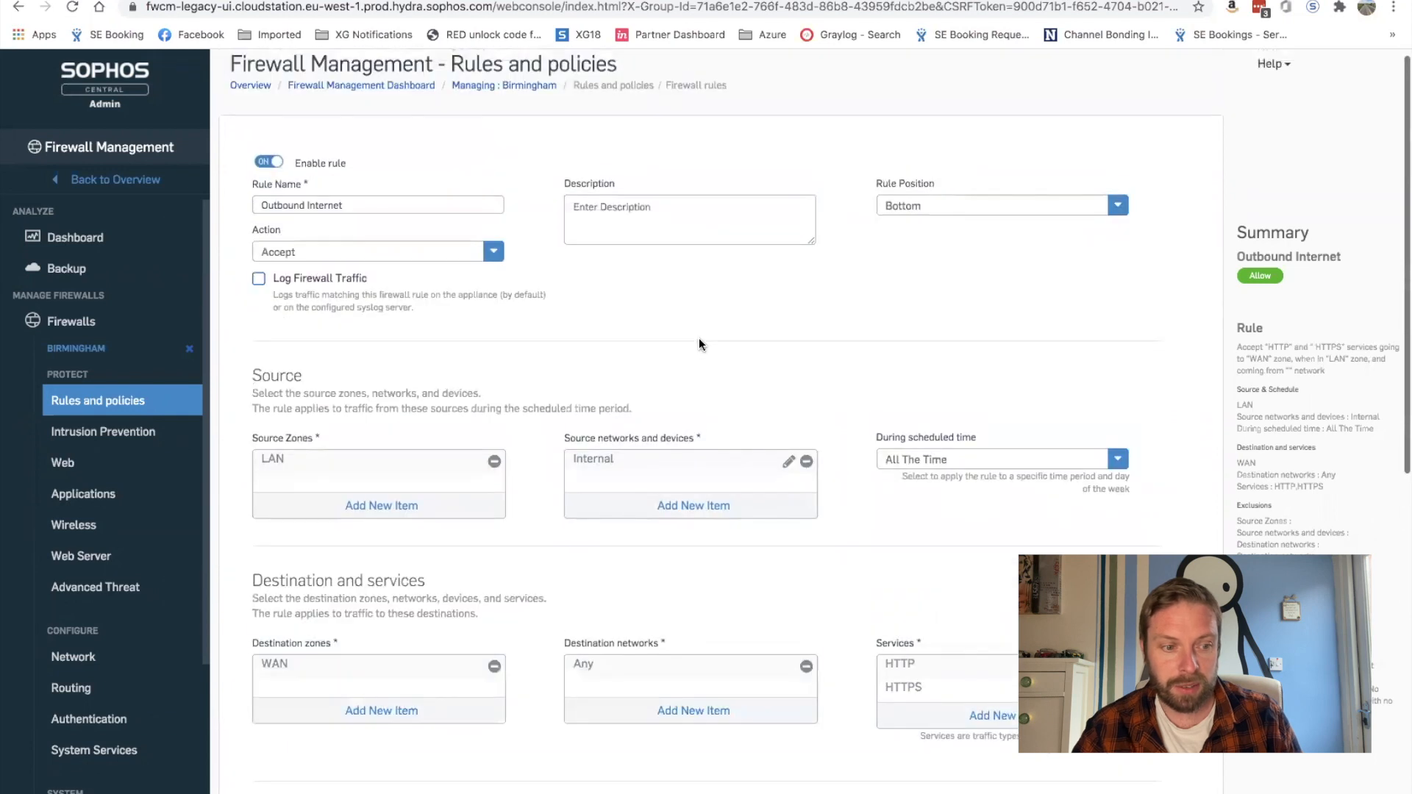
{"action": "scroll", "coordinate": [698, 343], "scroll_direction": "down", "scroll_amount": 2}
{"action": "left_click", "coordinate": [259, 161]}
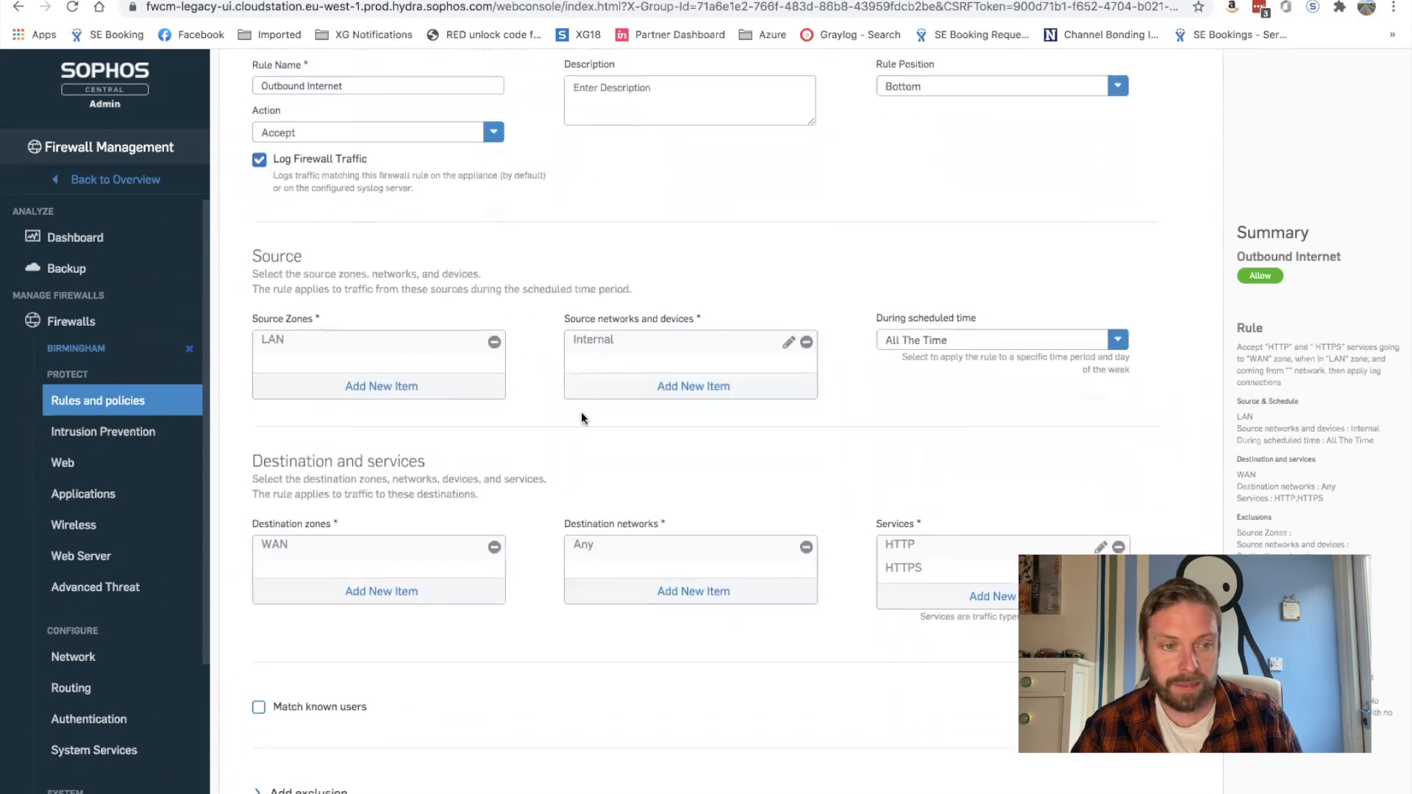
{"action": "scroll", "coordinate": [582, 418], "scroll_direction": "down", "scroll_amount": 1}
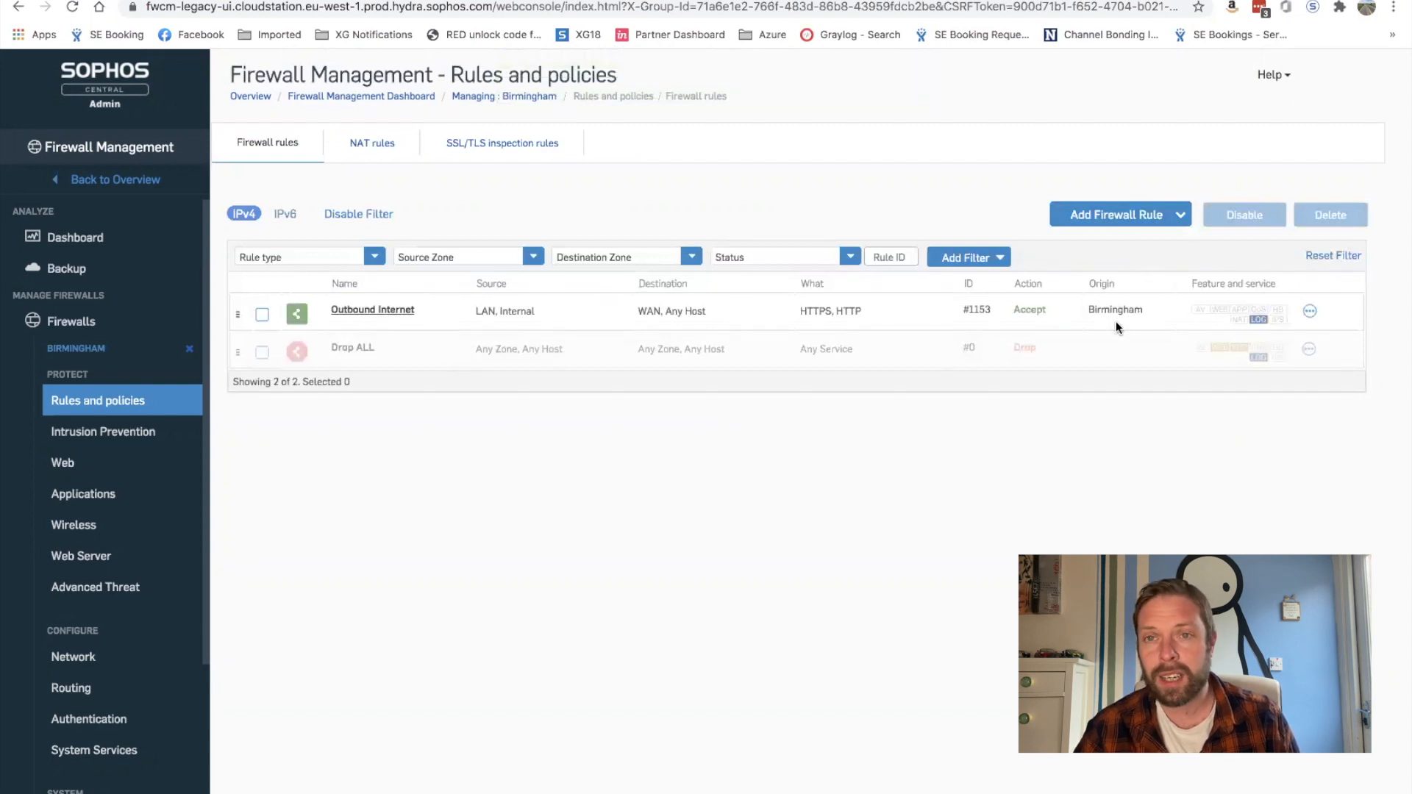
Step: Return to the groups list, expand Birmingham and Leeds, and review xg.green.local's 18.0.3.457 firmware offer
{"action": "left_click", "coordinate": [190, 353]}
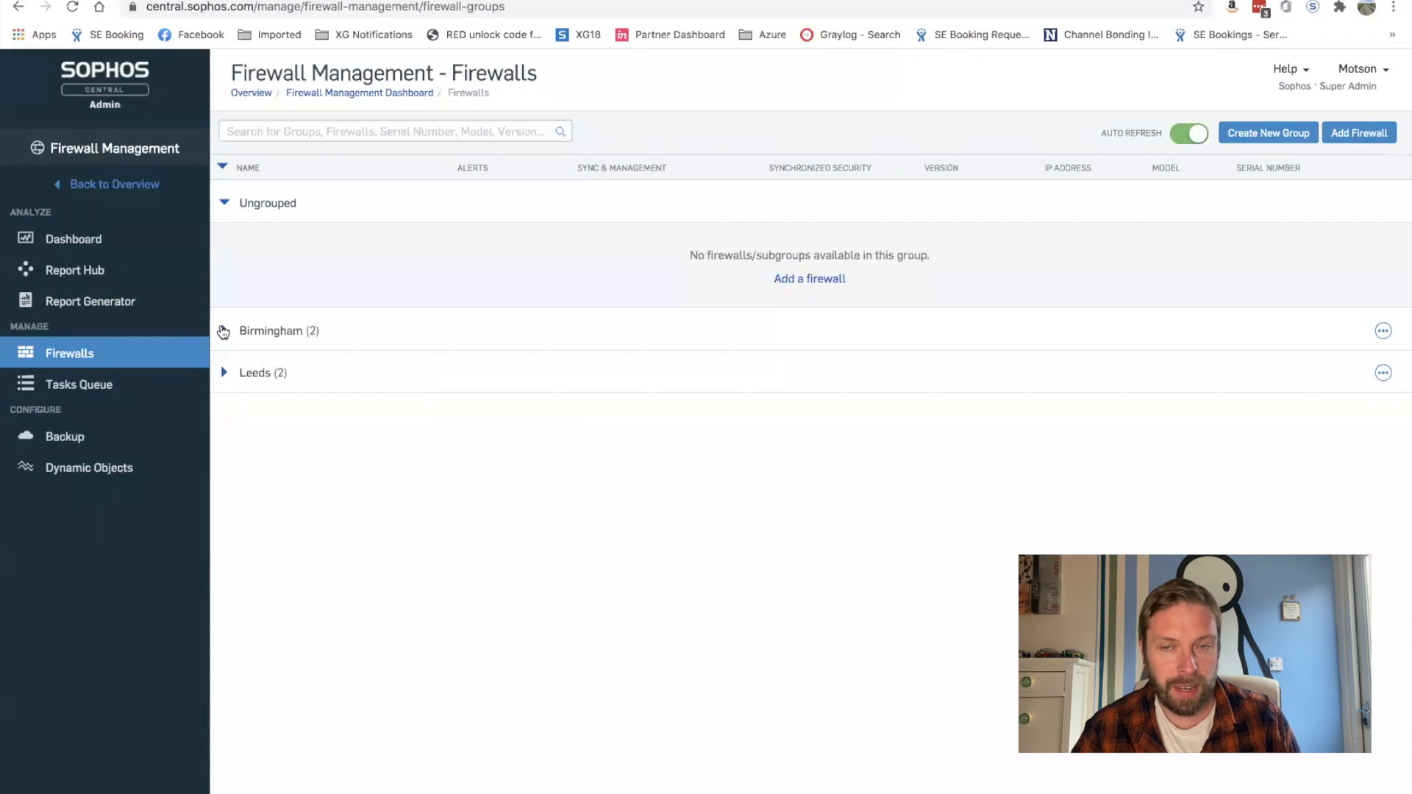
{"action": "left_click", "coordinate": [223, 331]}
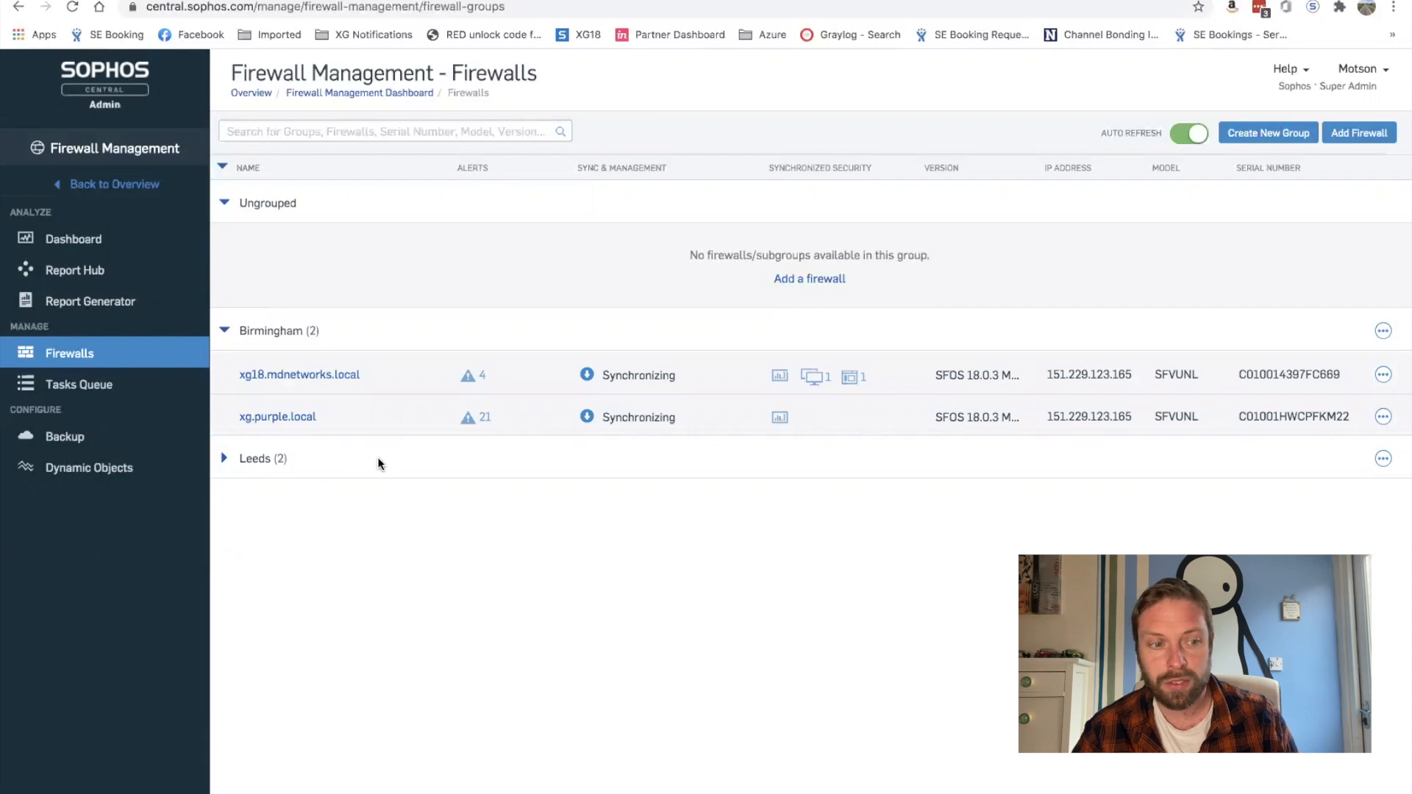
{"action": "left_click", "coordinate": [779, 471]}
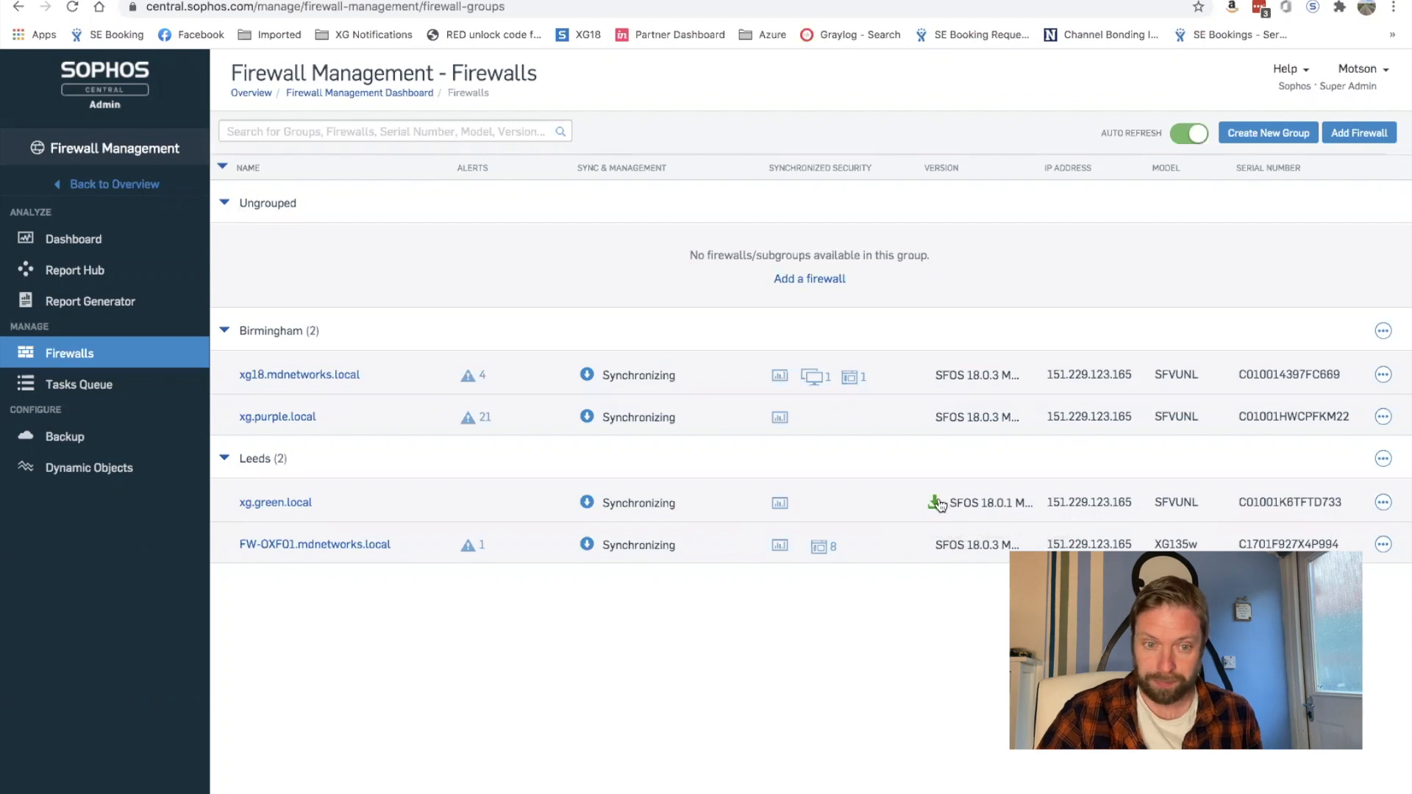
{"action": "mouse_move", "coordinate": [939, 505]}
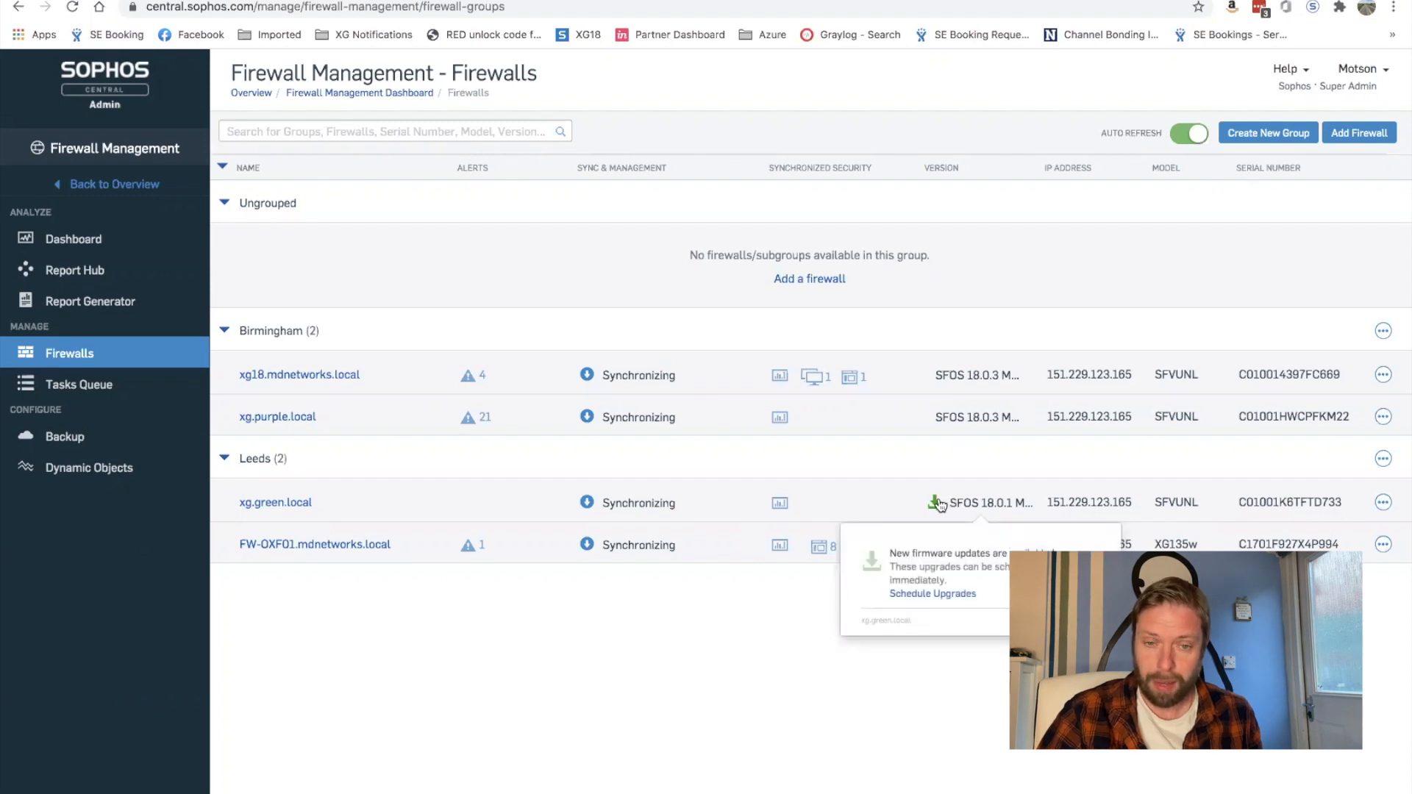
{"action": "left_click", "coordinate": [931, 595]}
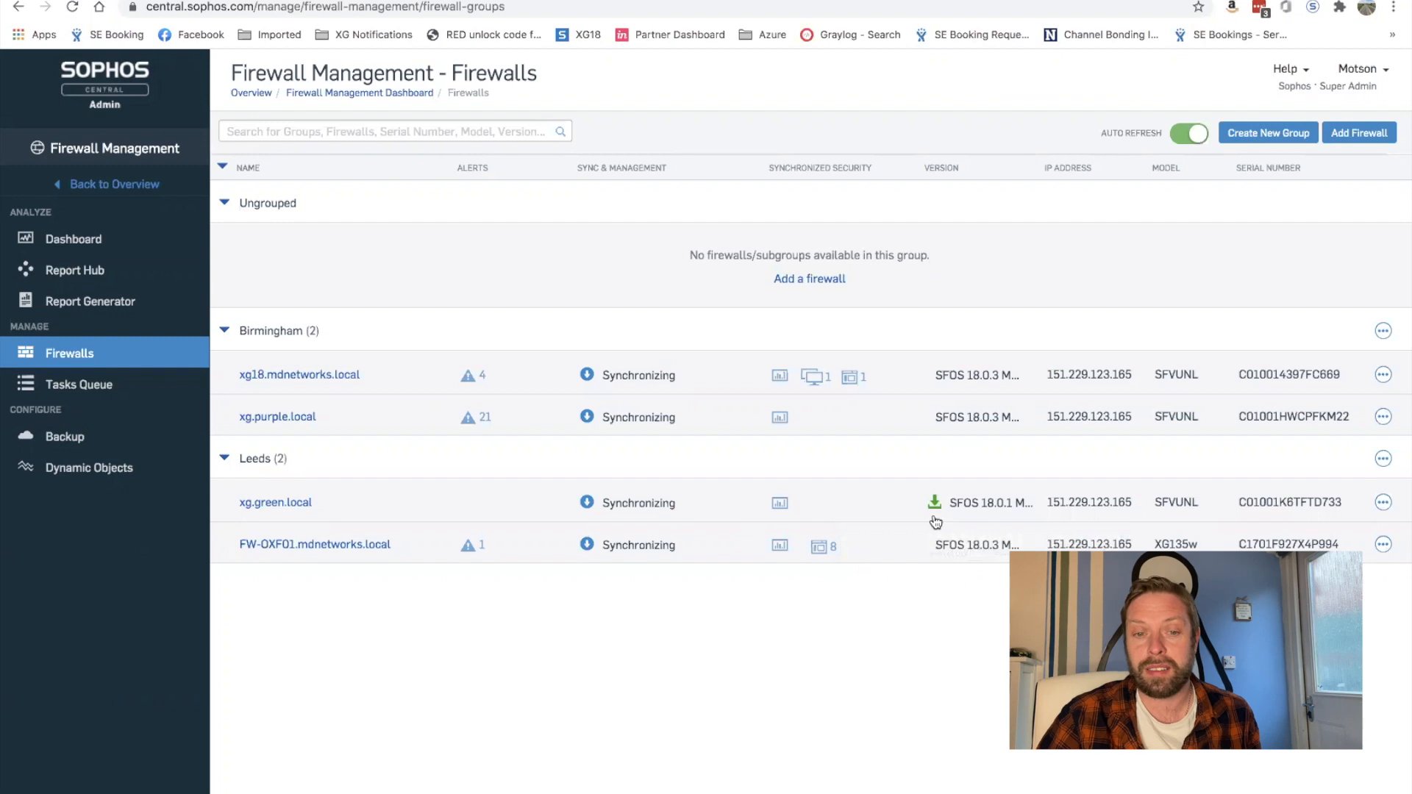
Step: Review the Leeds firmware upgrade to 18.0.3.457 for xg.green.local, then cancel without scheduling
{"action": "mouse_move", "coordinate": [934, 505]}
{"action": "left_click", "coordinate": [907, 590]}
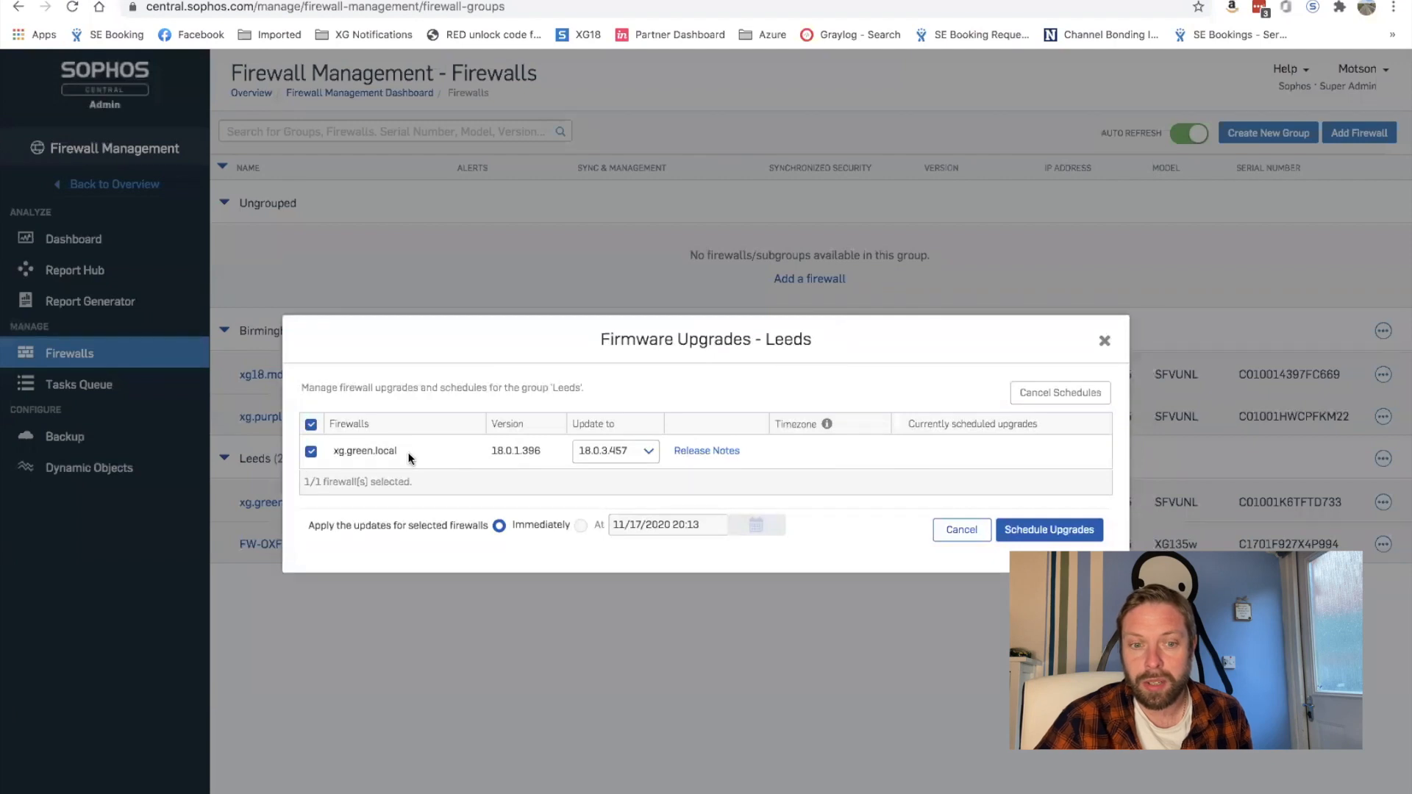
{"action": "left_click", "coordinate": [628, 459]}
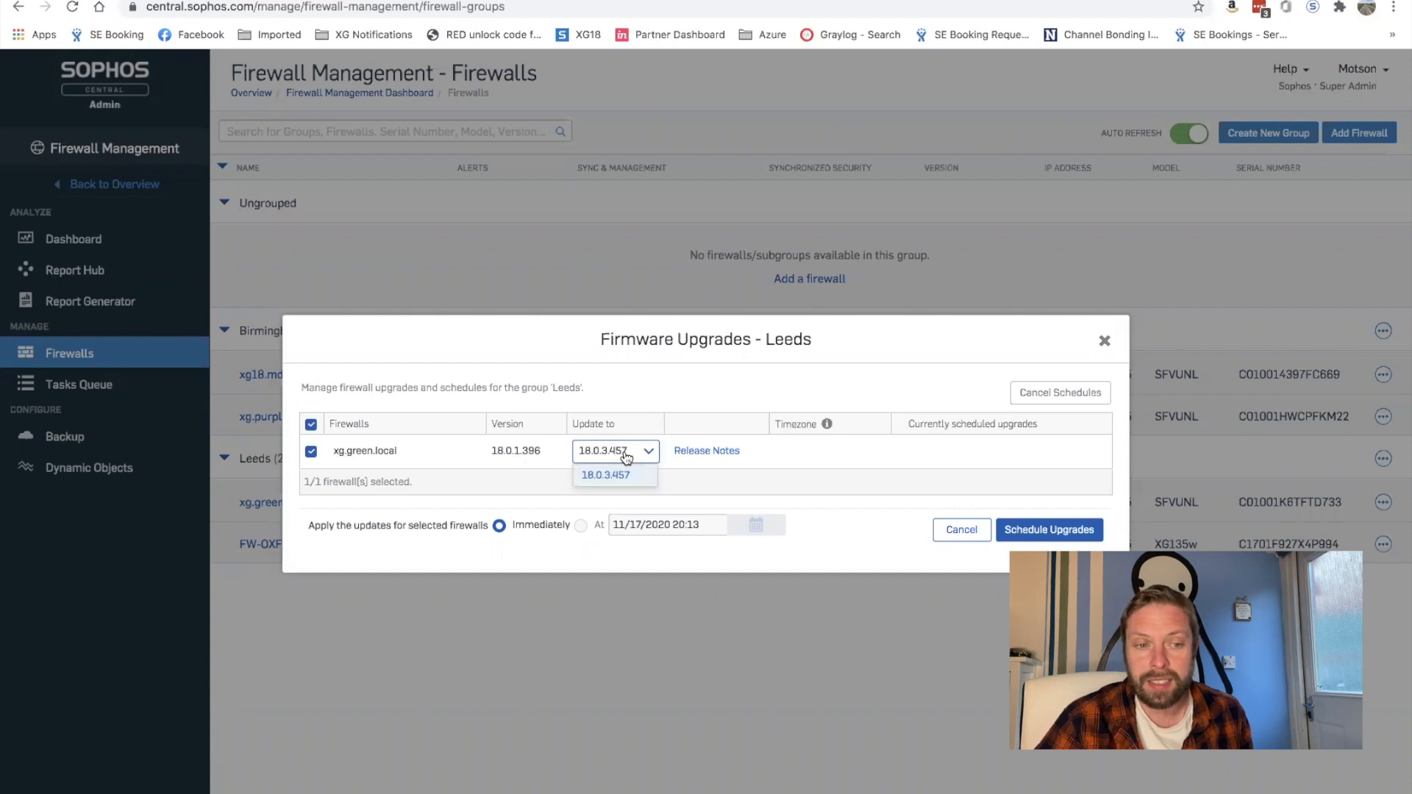
{"action": "left_click", "coordinate": [626, 456]}
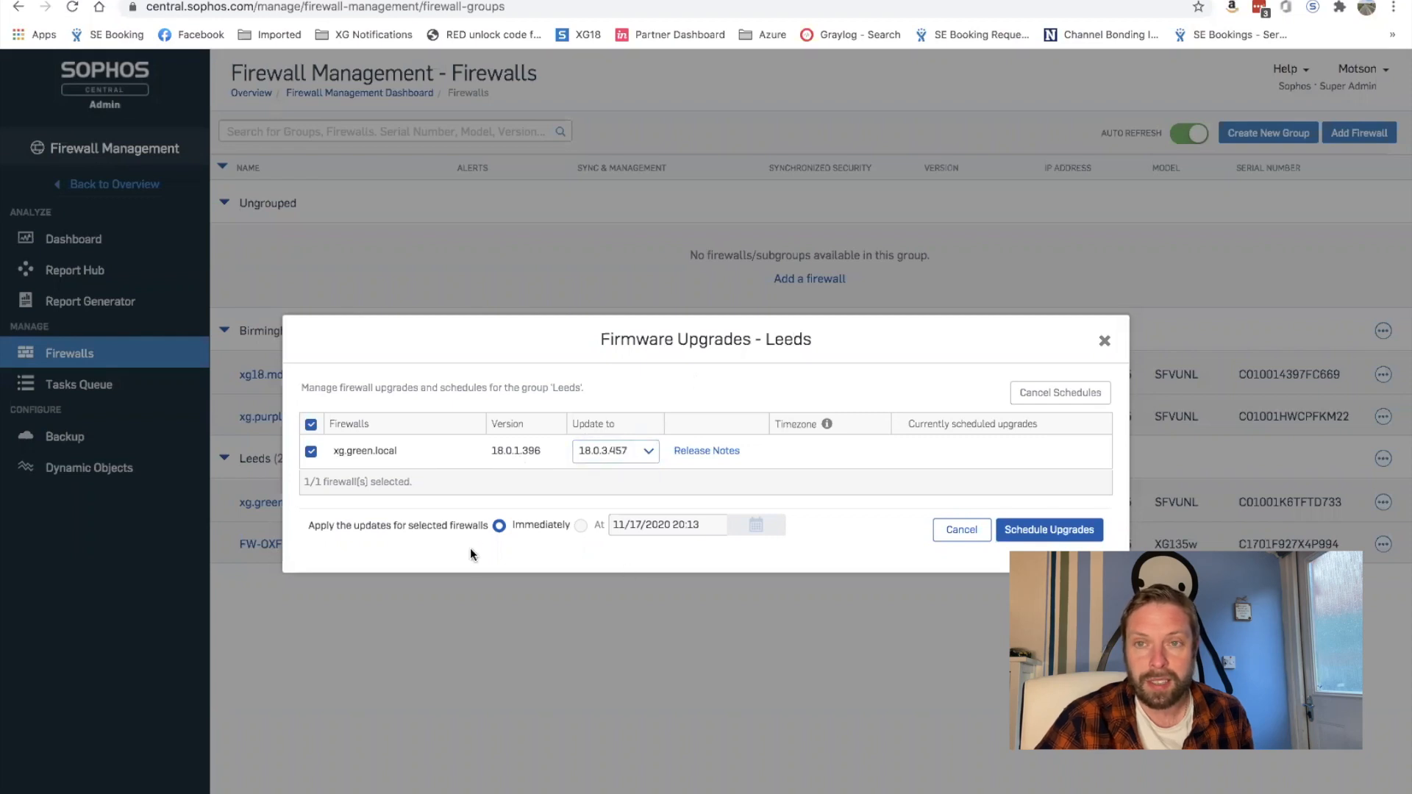
{"action": "mouse_move", "coordinate": [655, 527]}
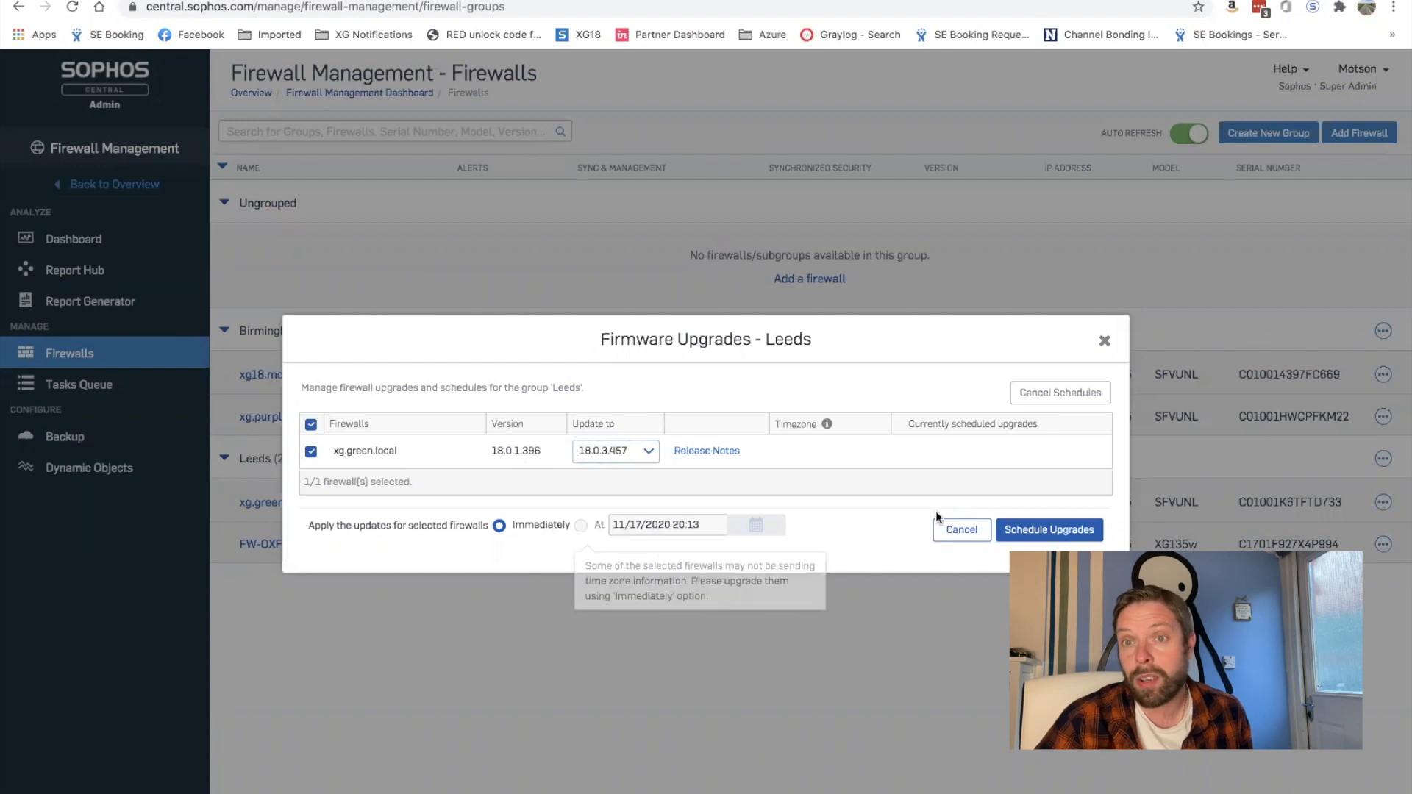
{"action": "left_click", "coordinate": [974, 538]}
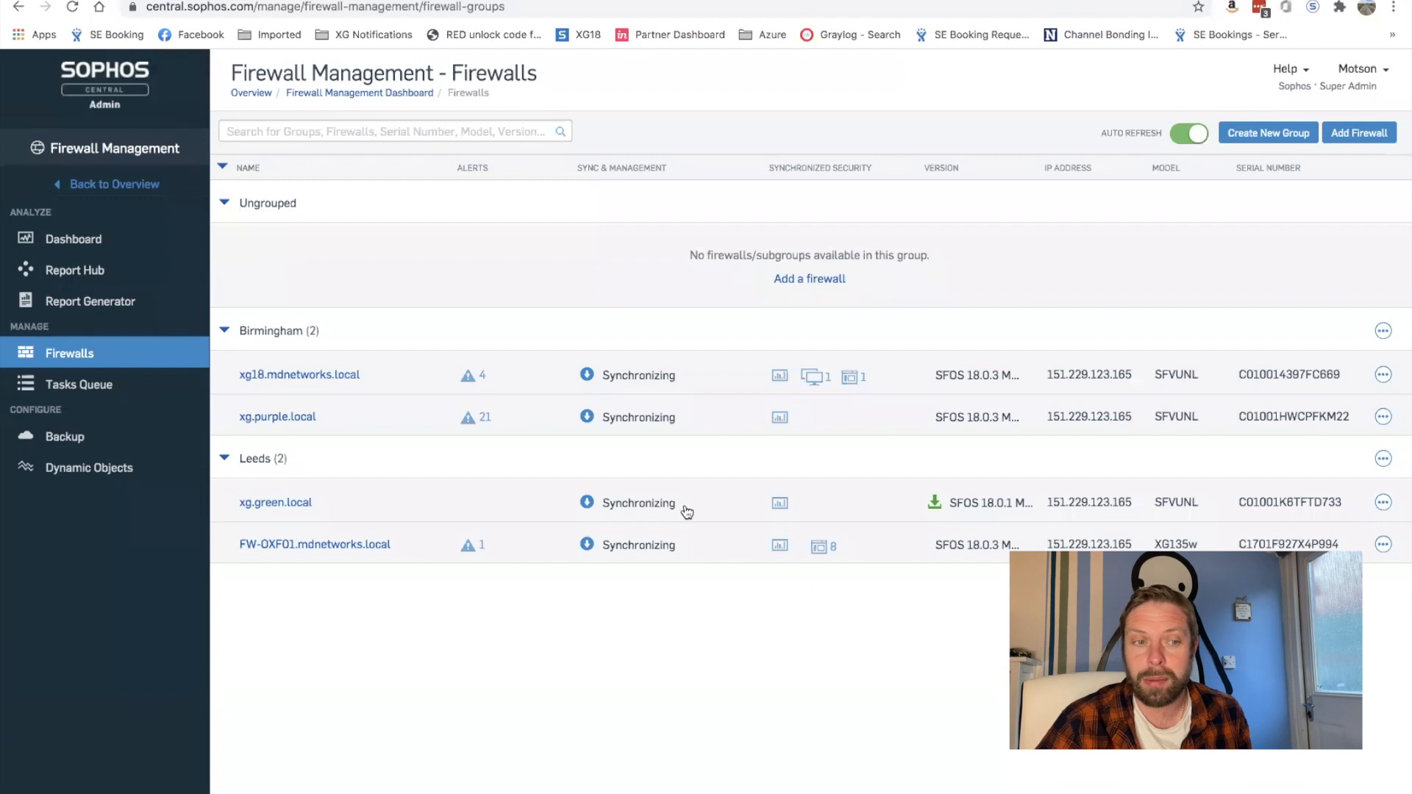
Step: In the Tasks Queue, check the Pending, In Progress, Failed, Skipped and Successful transactions, then return to all 8
{"action": "left_click", "coordinate": [66, 387]}
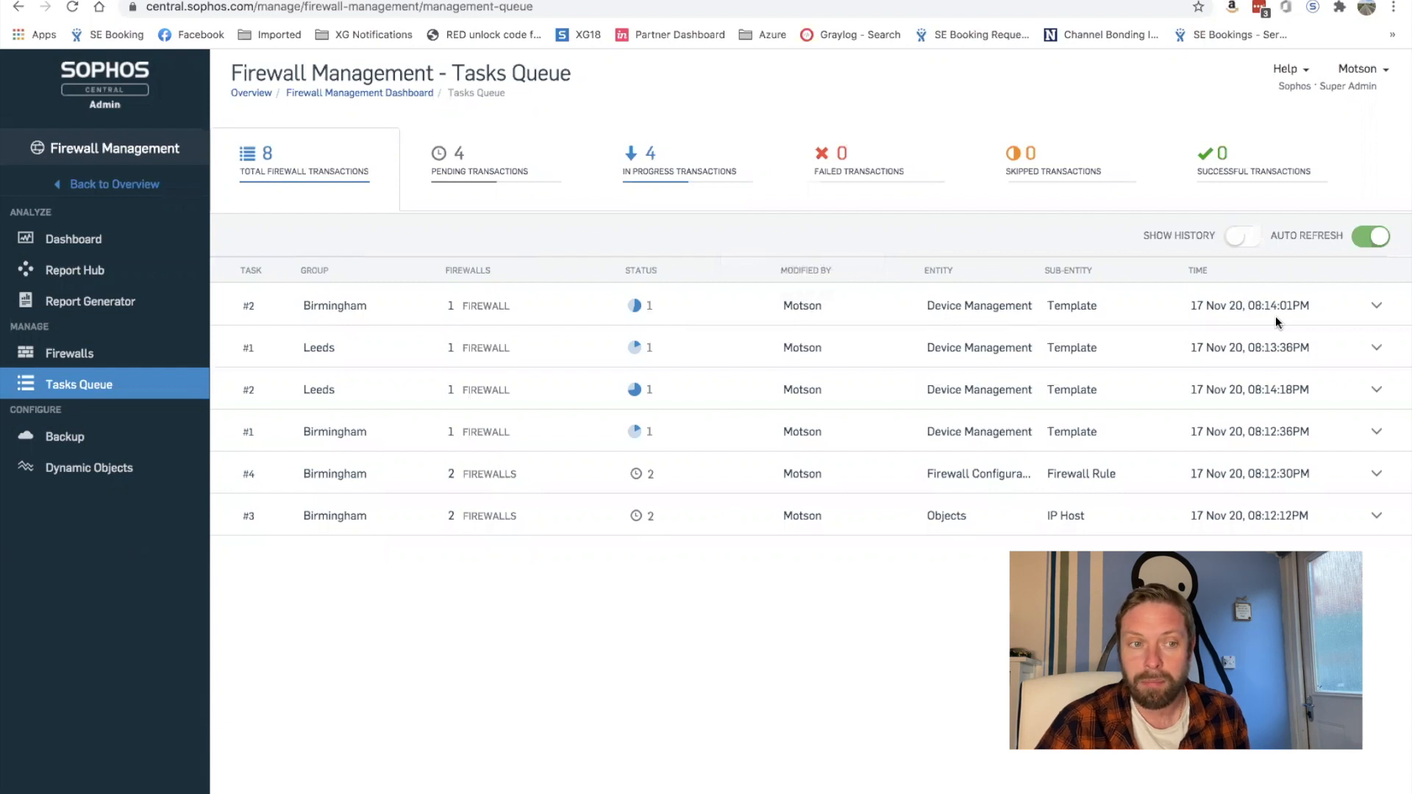
{"action": "left_click", "coordinate": [514, 168]}
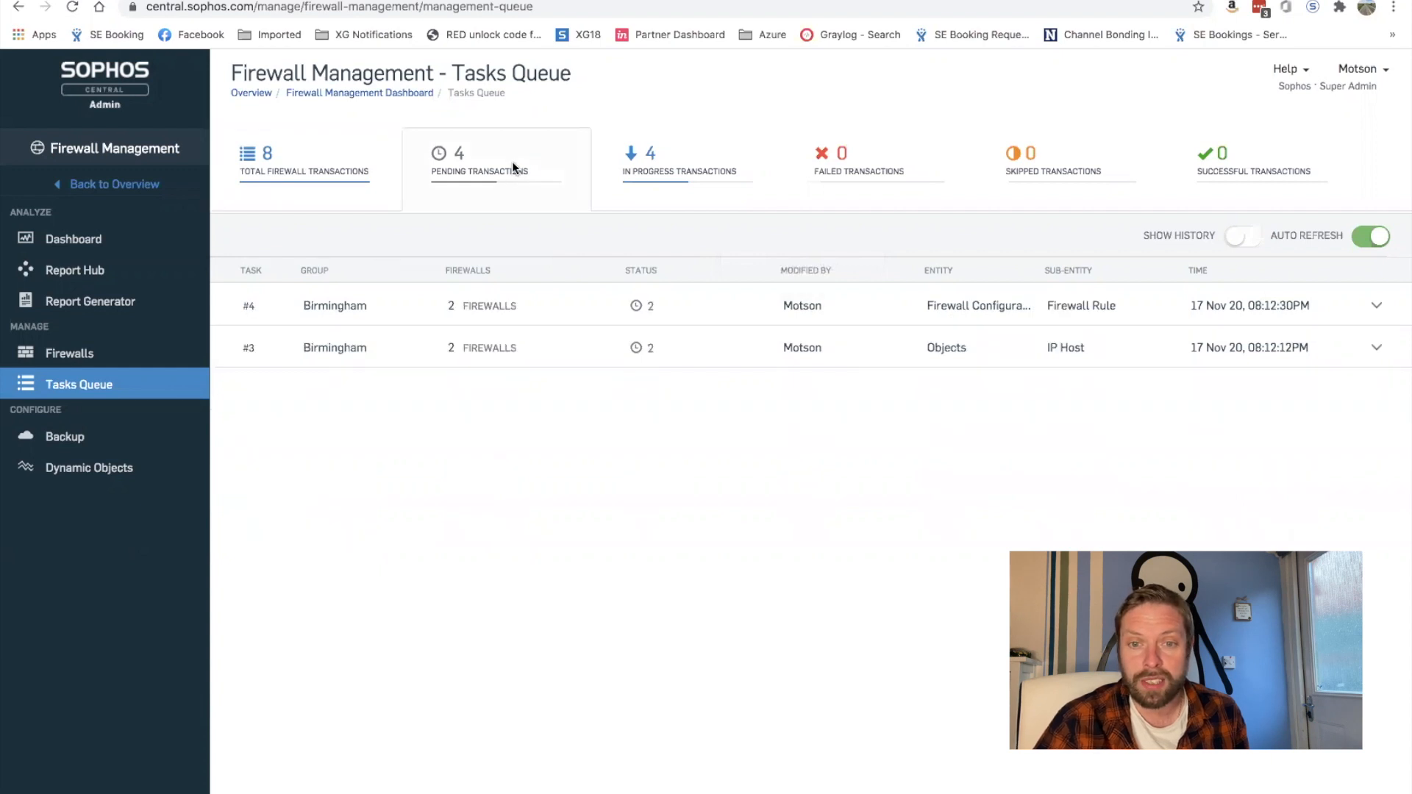
{"action": "left_click", "coordinate": [669, 169]}
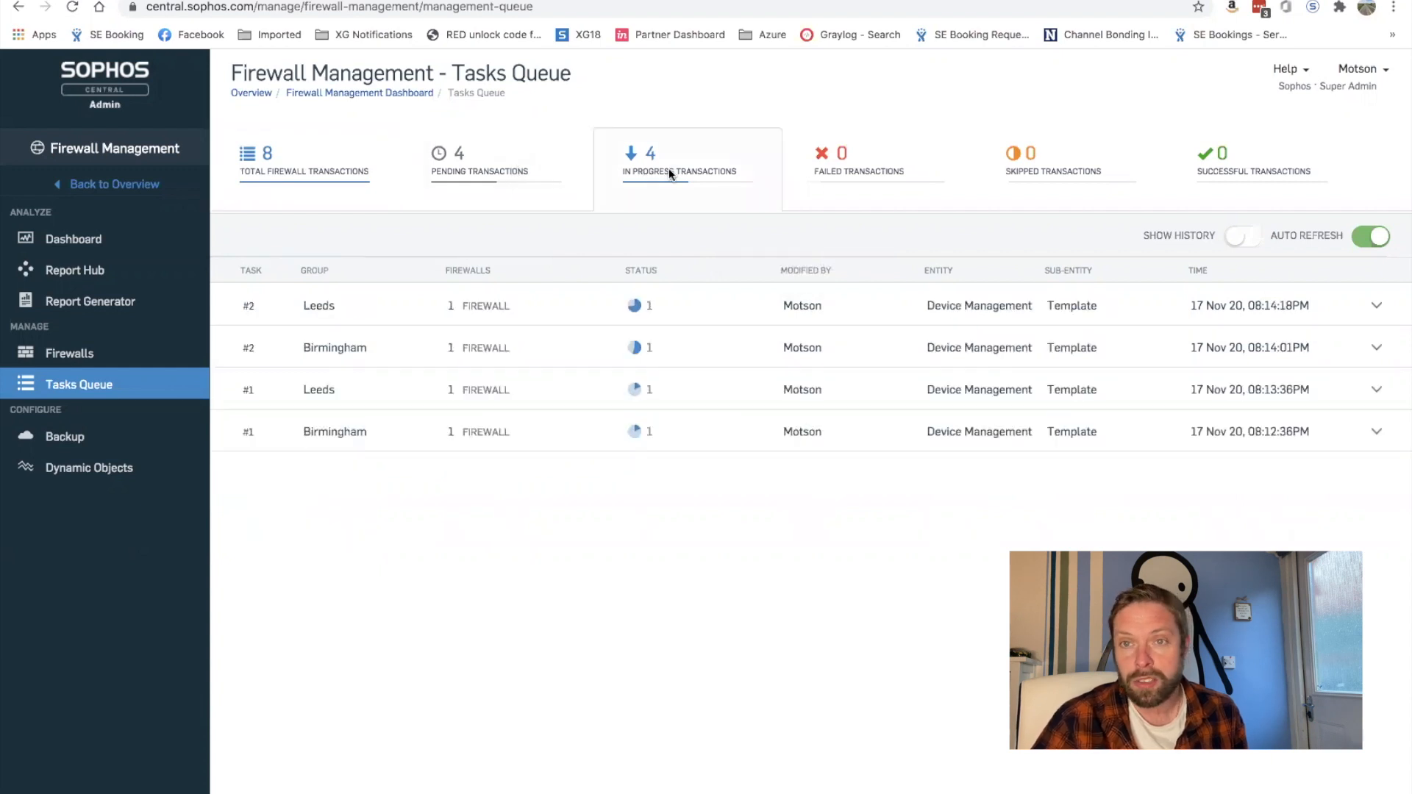
{"action": "left_click", "coordinate": [857, 161]}
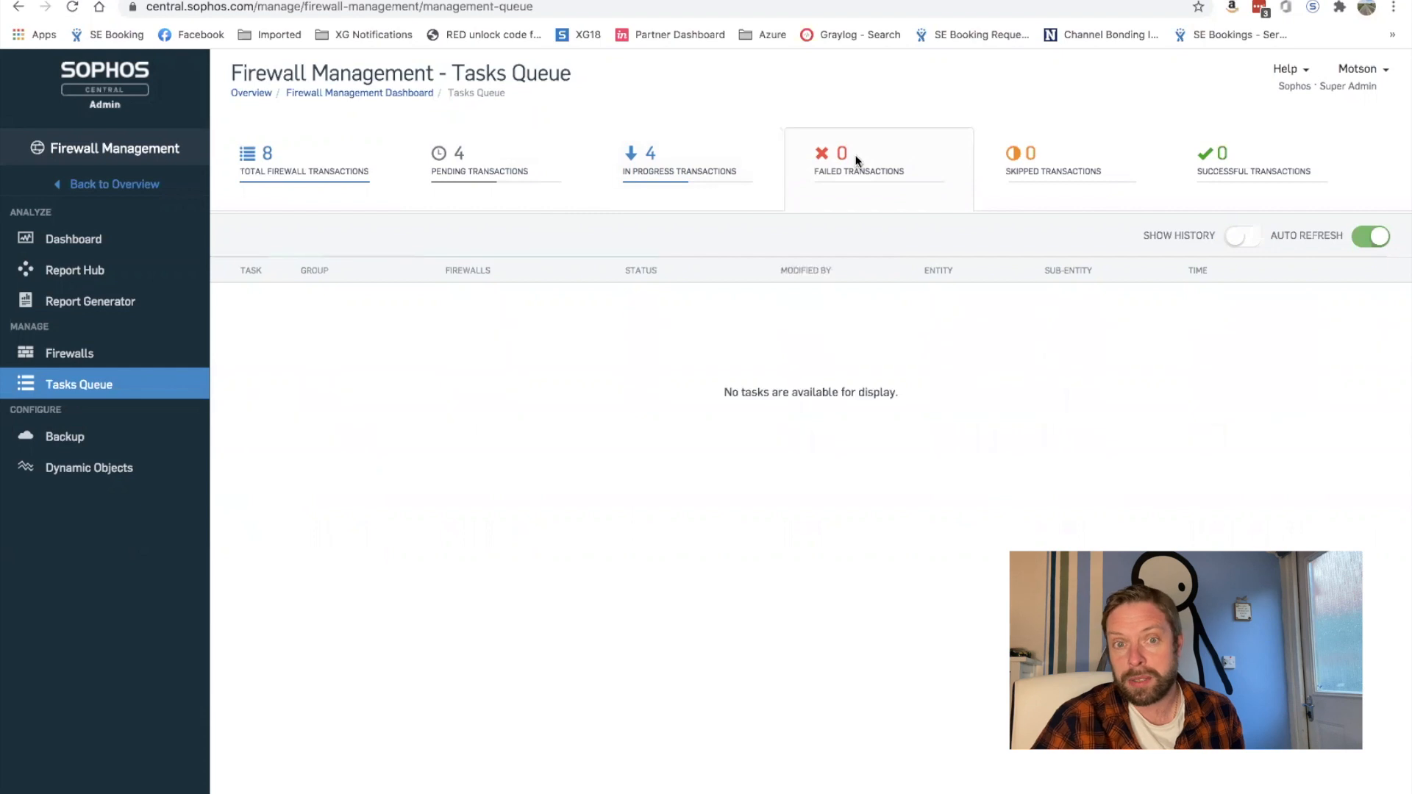
{"action": "left_click", "coordinate": [1075, 176]}
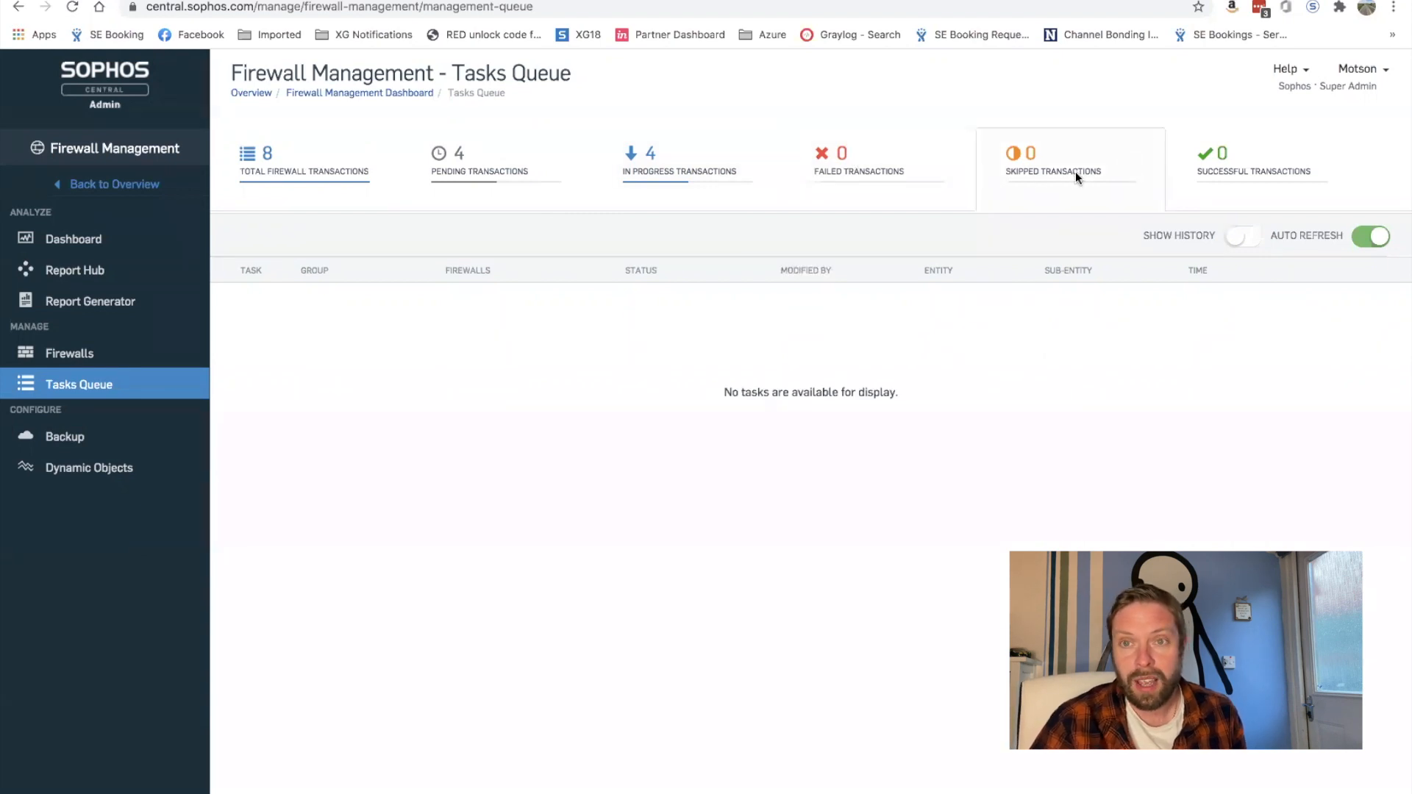
{"action": "left_click", "coordinate": [1273, 183]}
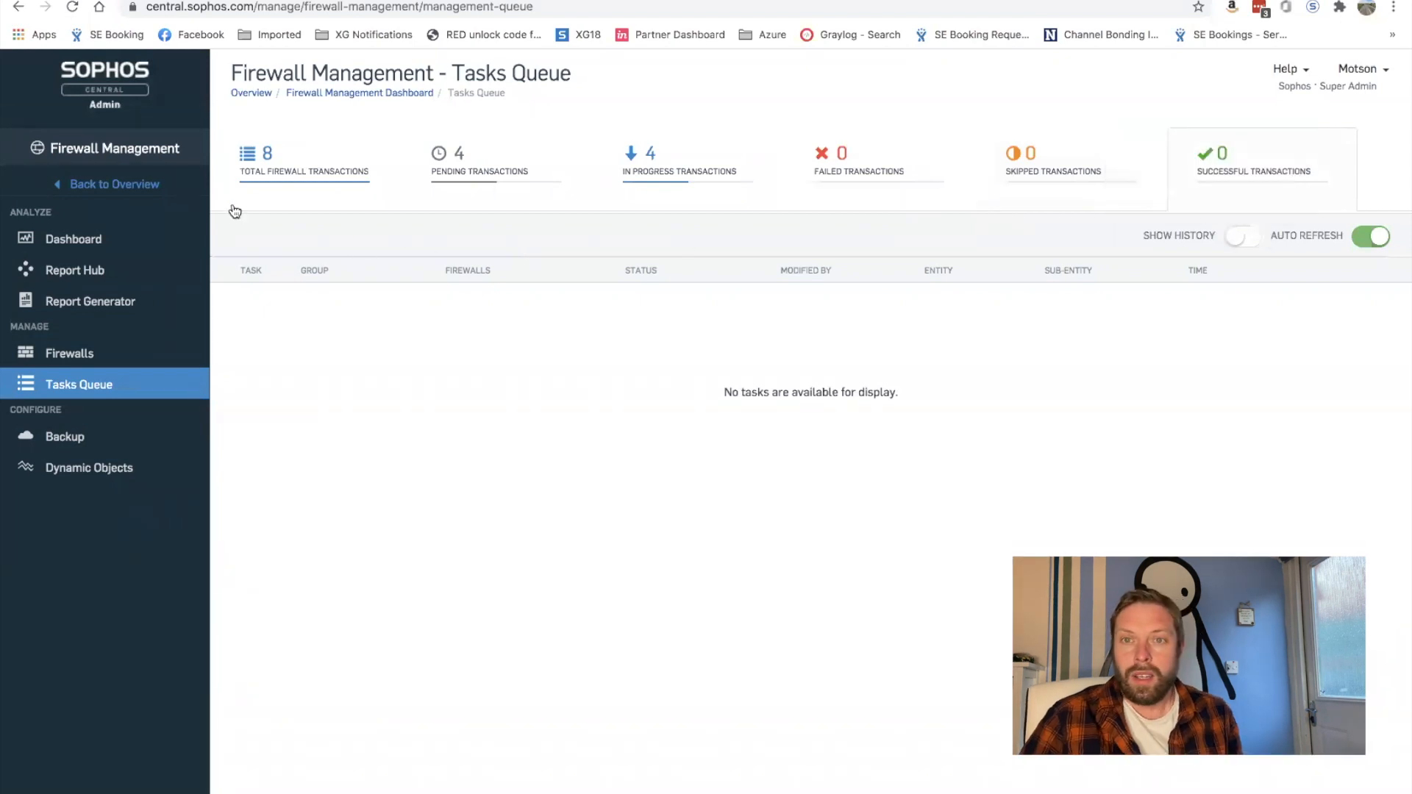
{"action": "left_click", "coordinate": [274, 153]}
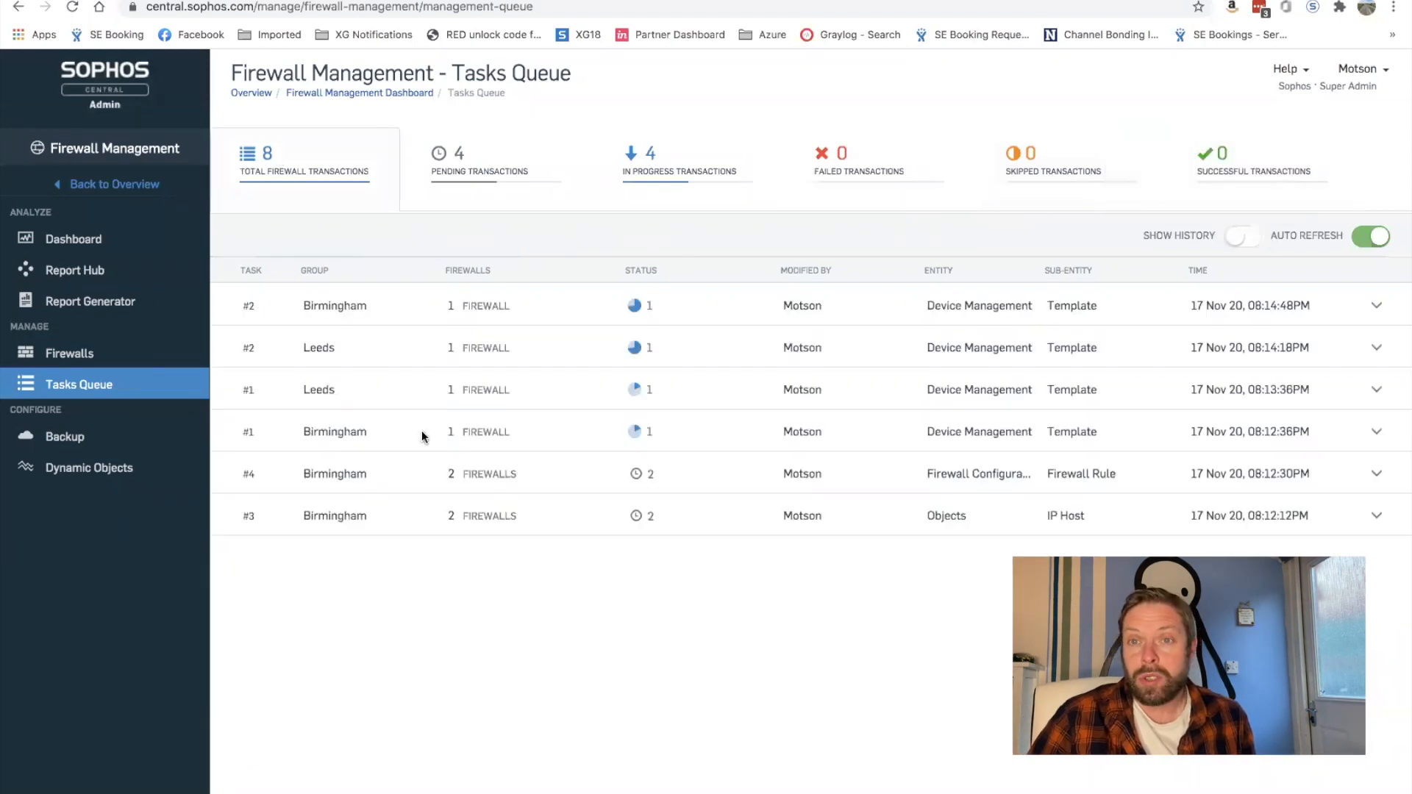
Step: From Firewalls, open account Licensing and manage the Central Firewall Reporting licenses (2 of 3 used)
{"action": "left_click", "coordinate": [86, 358]}
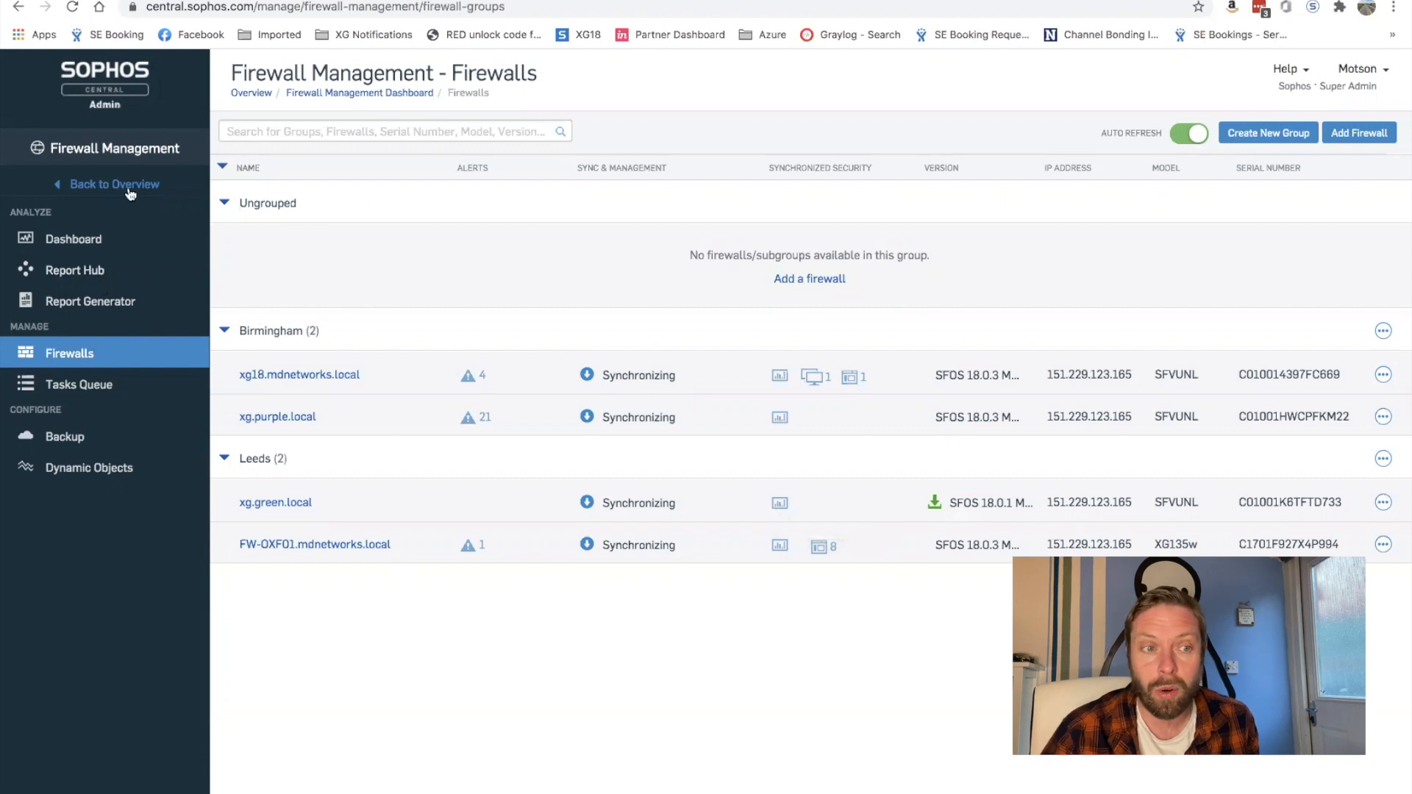
{"action": "left_click", "coordinate": [1363, 69]}
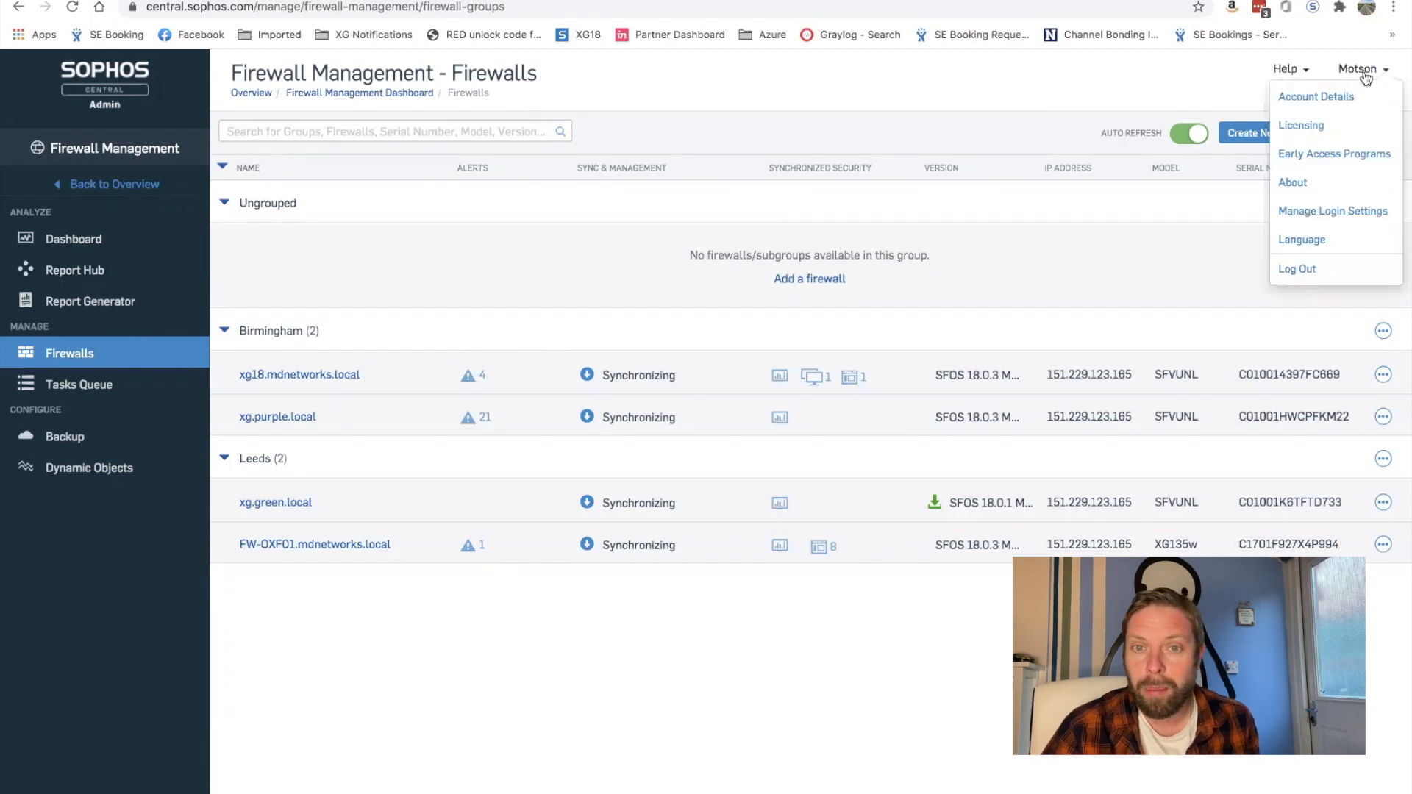
{"action": "left_click", "coordinate": [1301, 126]}
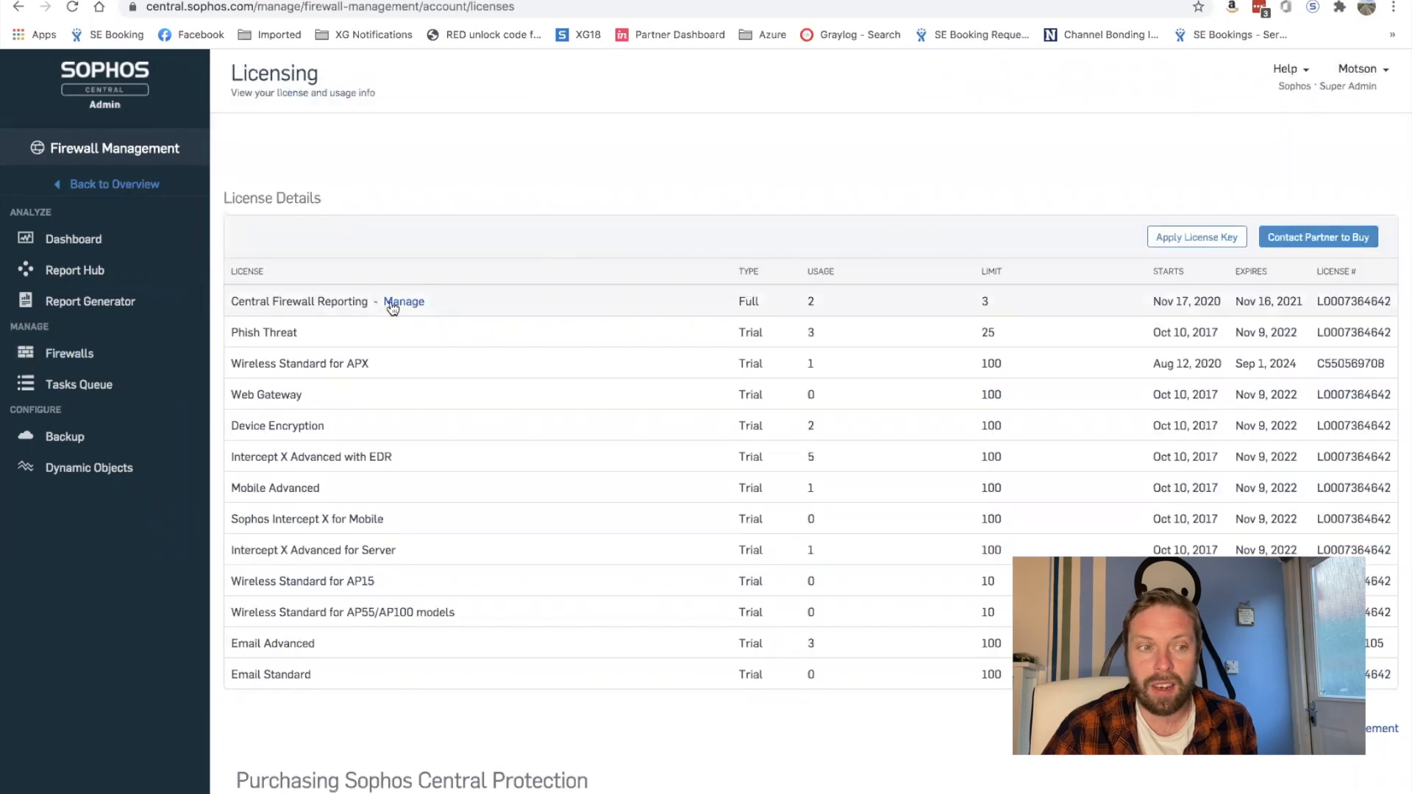
{"action": "left_click", "coordinate": [404, 303]}
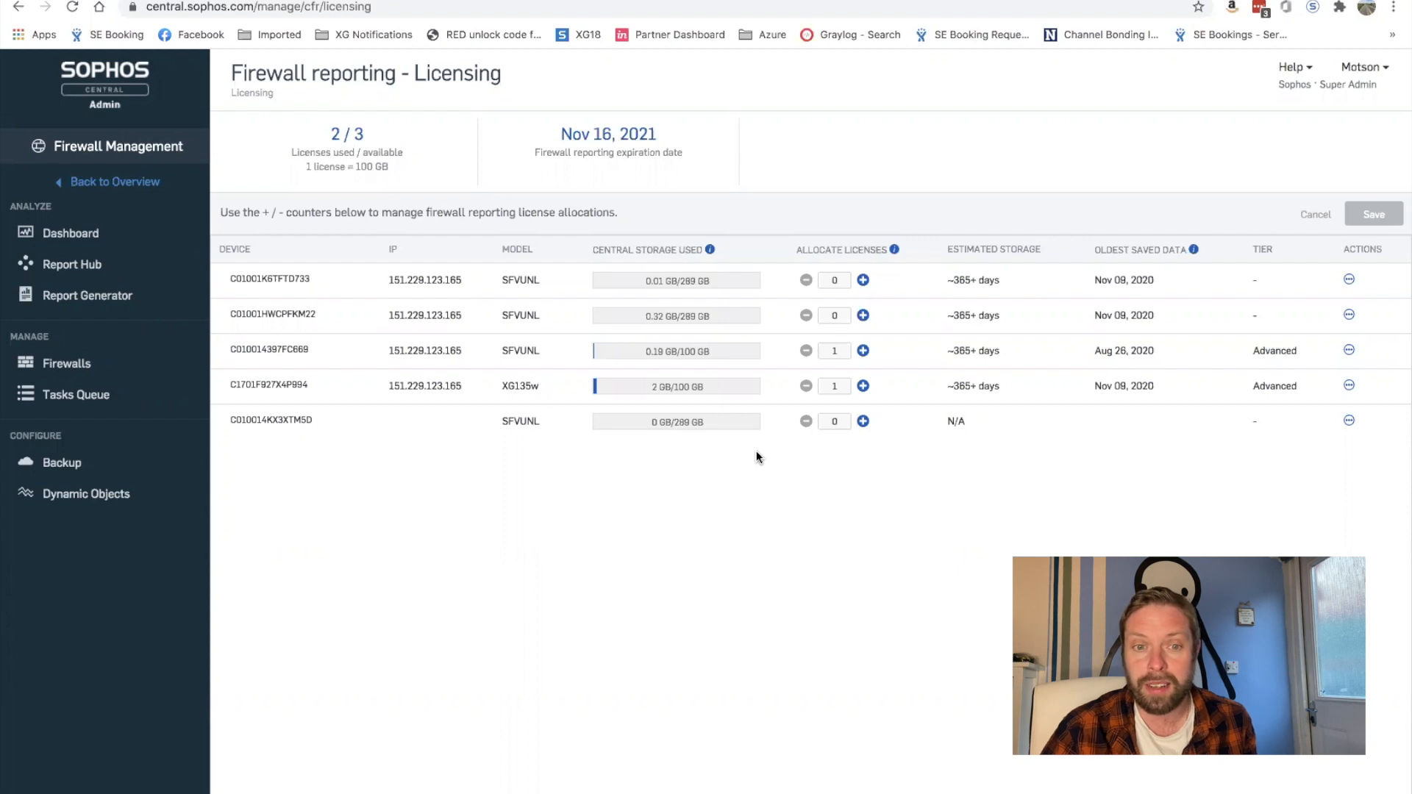
Step: Allocate a second reporting license to XG135w for 200 GB, then save and confirm
{"action": "left_click", "coordinate": [864, 386]}
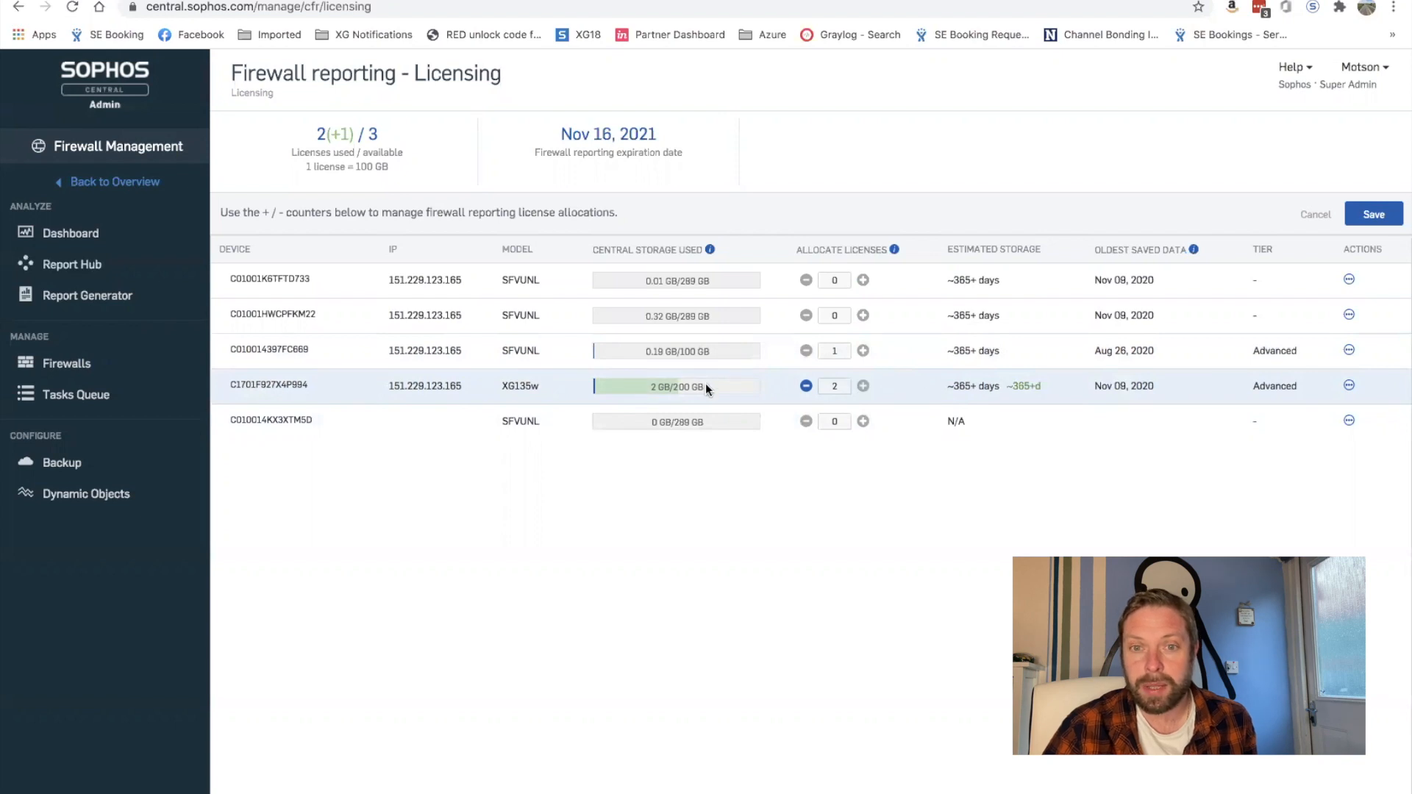
{"action": "left_click", "coordinate": [1364, 216]}
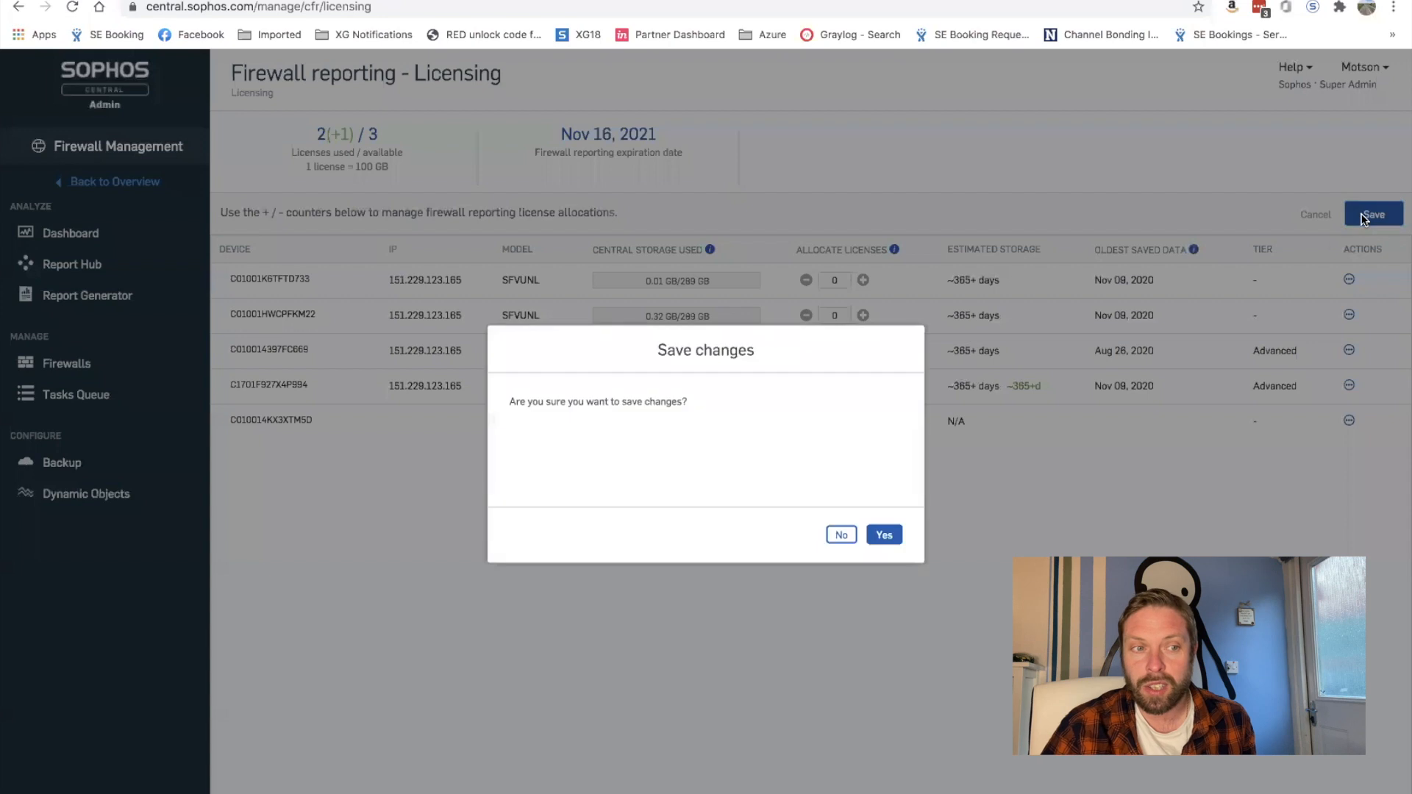
{"action": "left_click", "coordinate": [885, 534]}
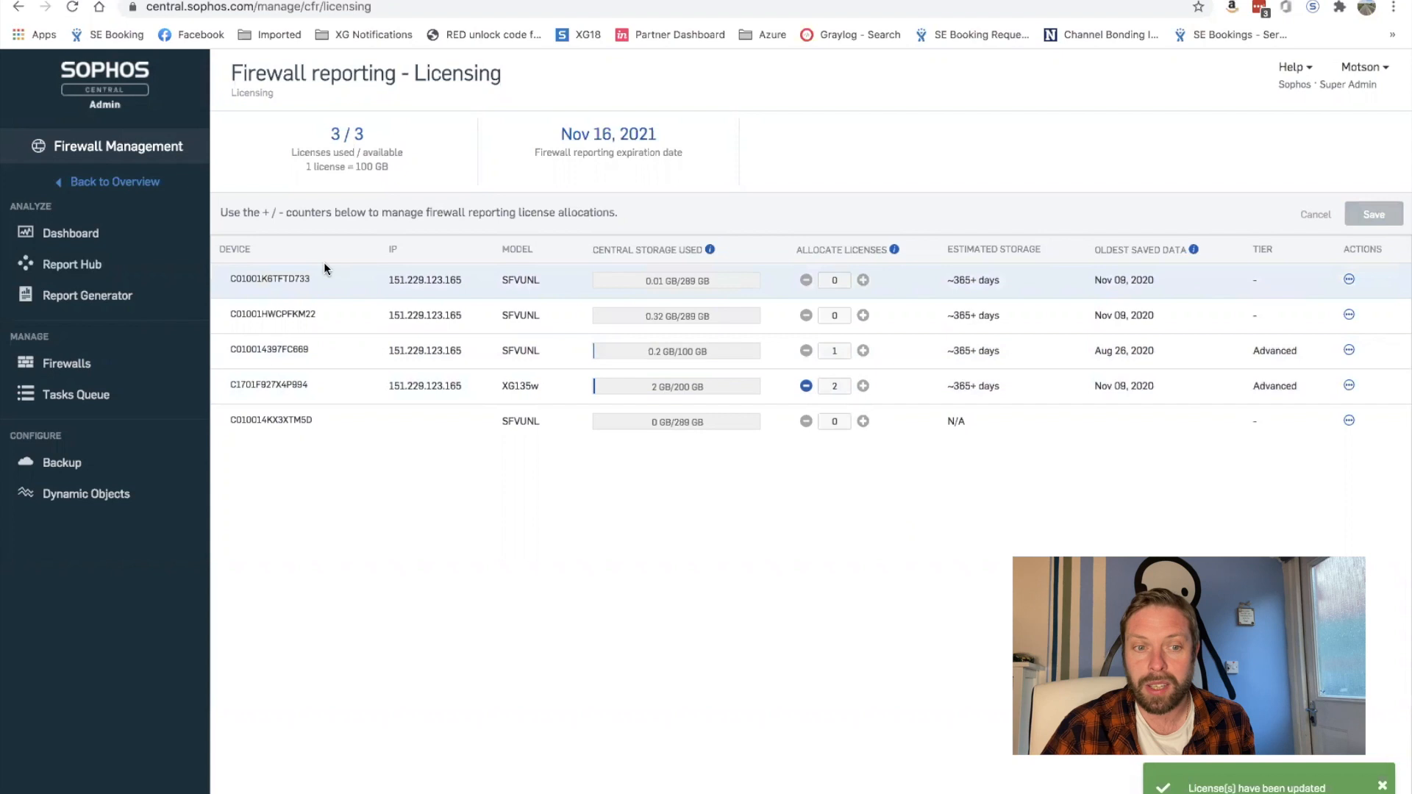
Step: In Report Hub, select the licensed Birmingham and Leeds firewalls and apply the filter
{"action": "left_click", "coordinate": [60, 266]}
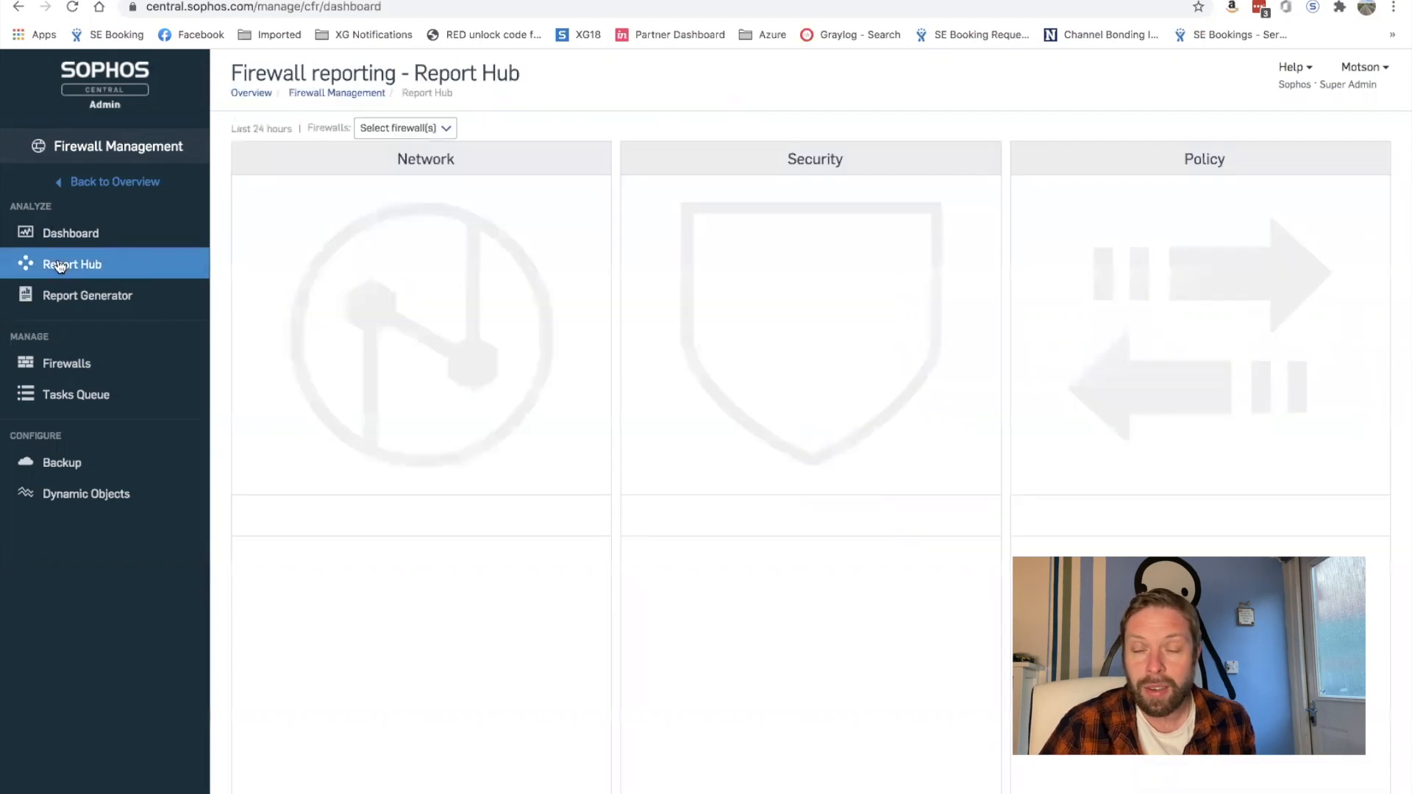
{"action": "left_click", "coordinate": [448, 131]}
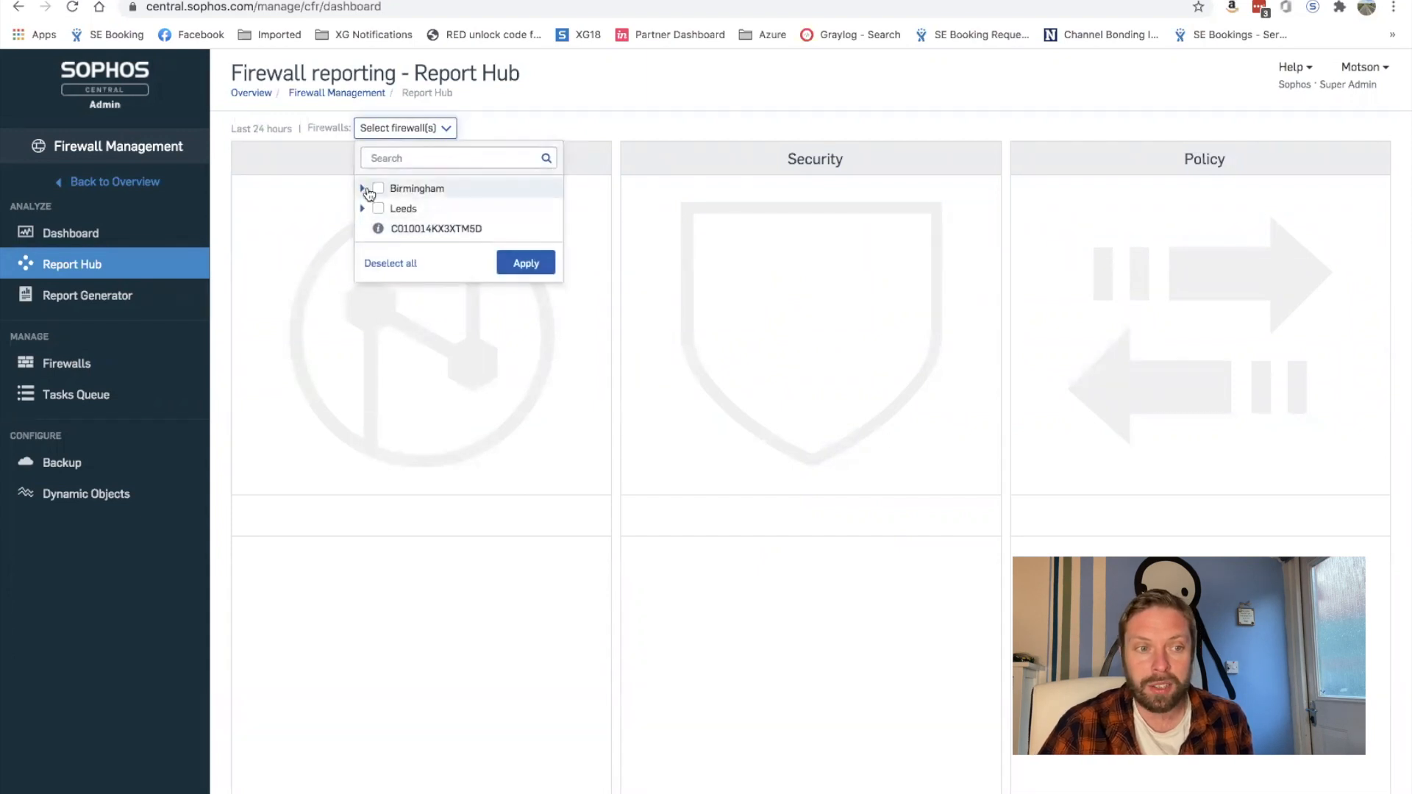
{"action": "left_click", "coordinate": [362, 209]}
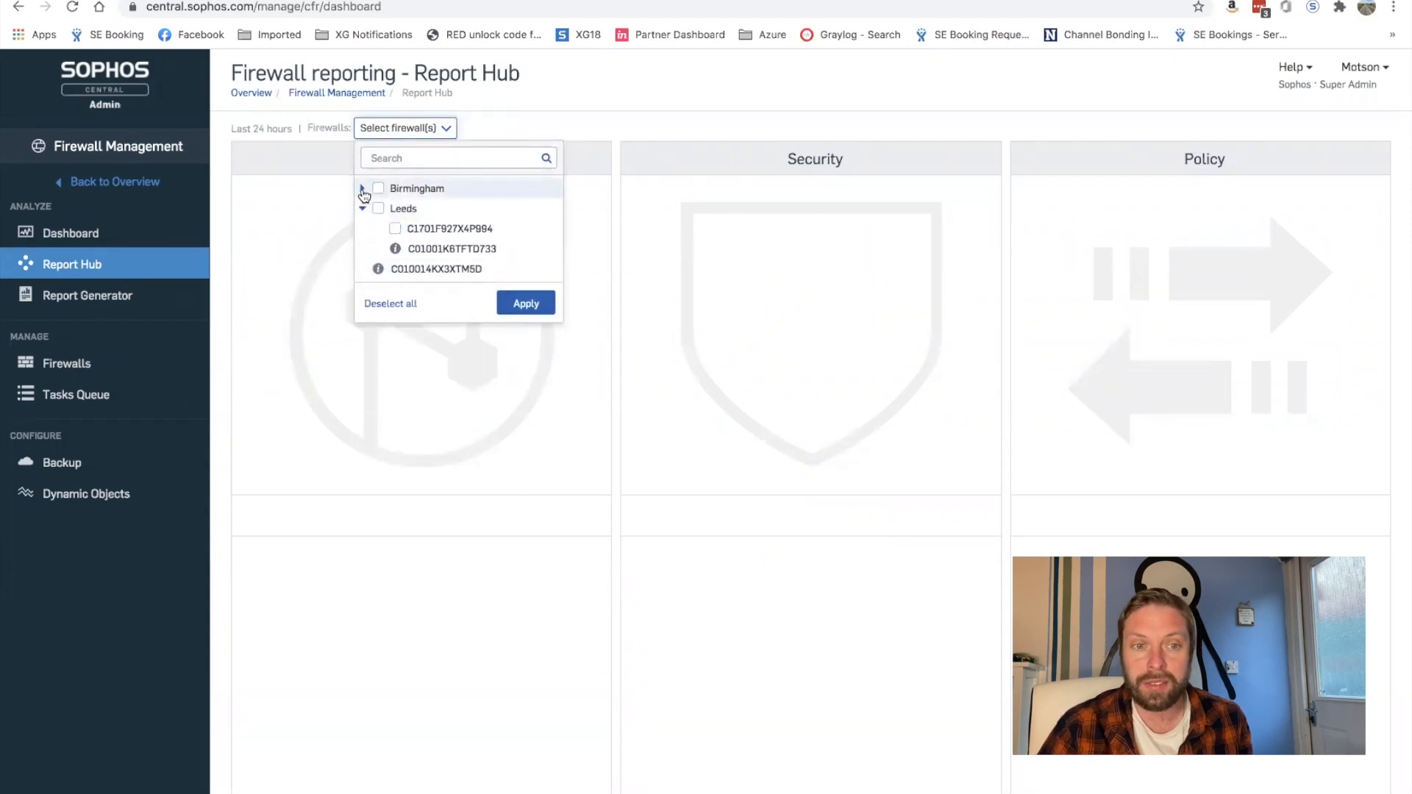
{"action": "left_click", "coordinate": [363, 190]}
{"action": "left_click", "coordinate": [378, 189]}
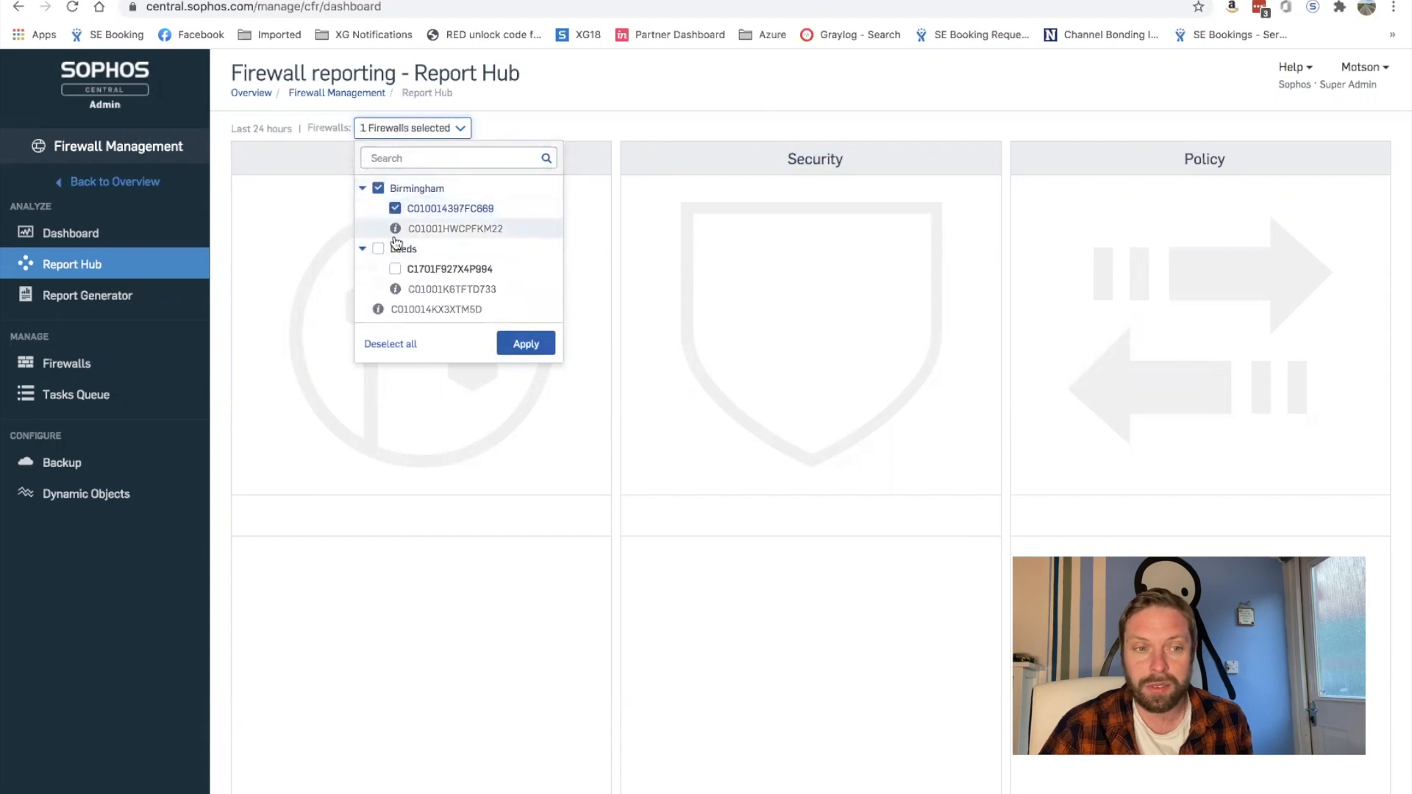
{"action": "left_click", "coordinate": [378, 249]}
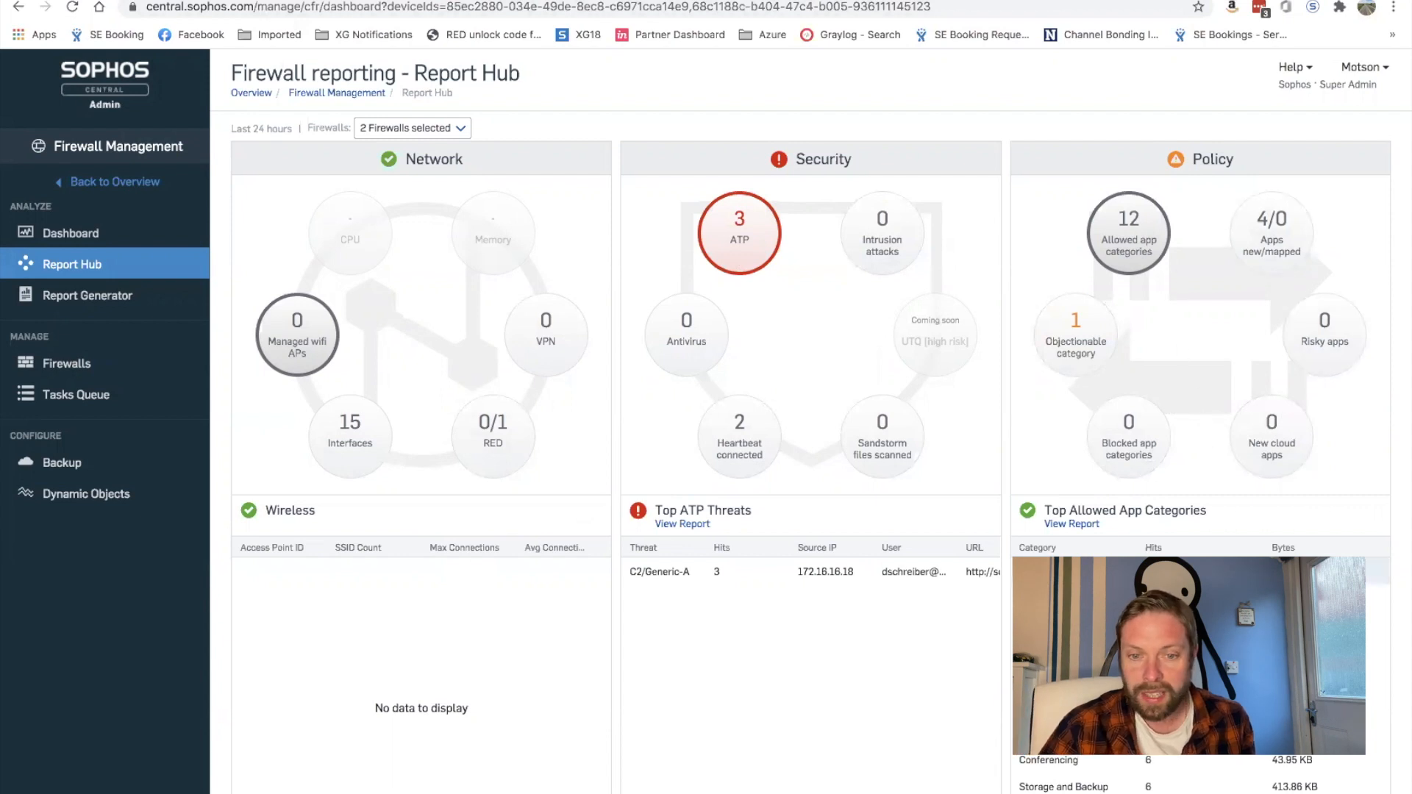
Step: View the ATP, Intrusion attacks and Antivirus figures, then show new and mapped Sync Apps
{"action": "scroll", "coordinate": [1130, 485], "scroll_direction": "down", "scroll_amount": 1}
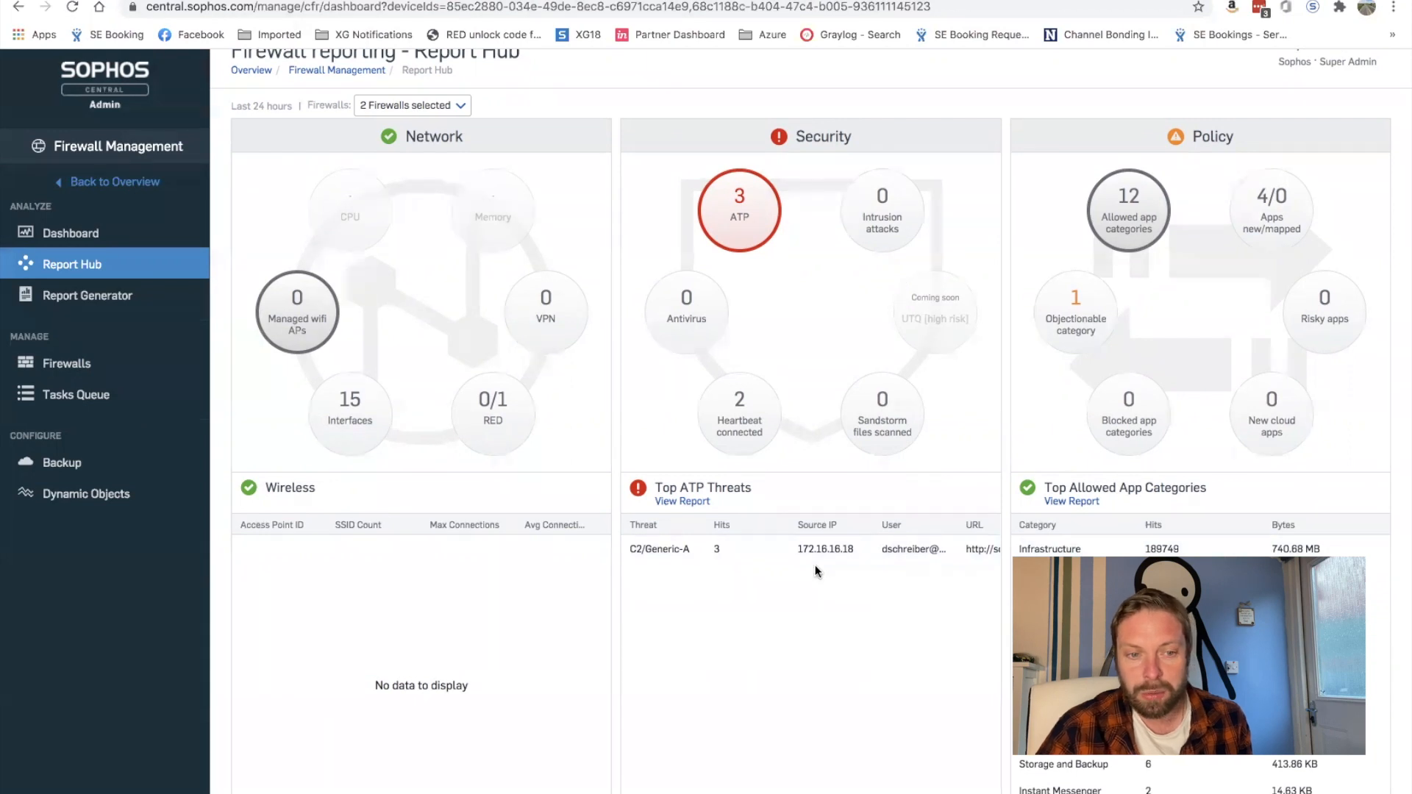
{"action": "left_click", "coordinate": [739, 212]}
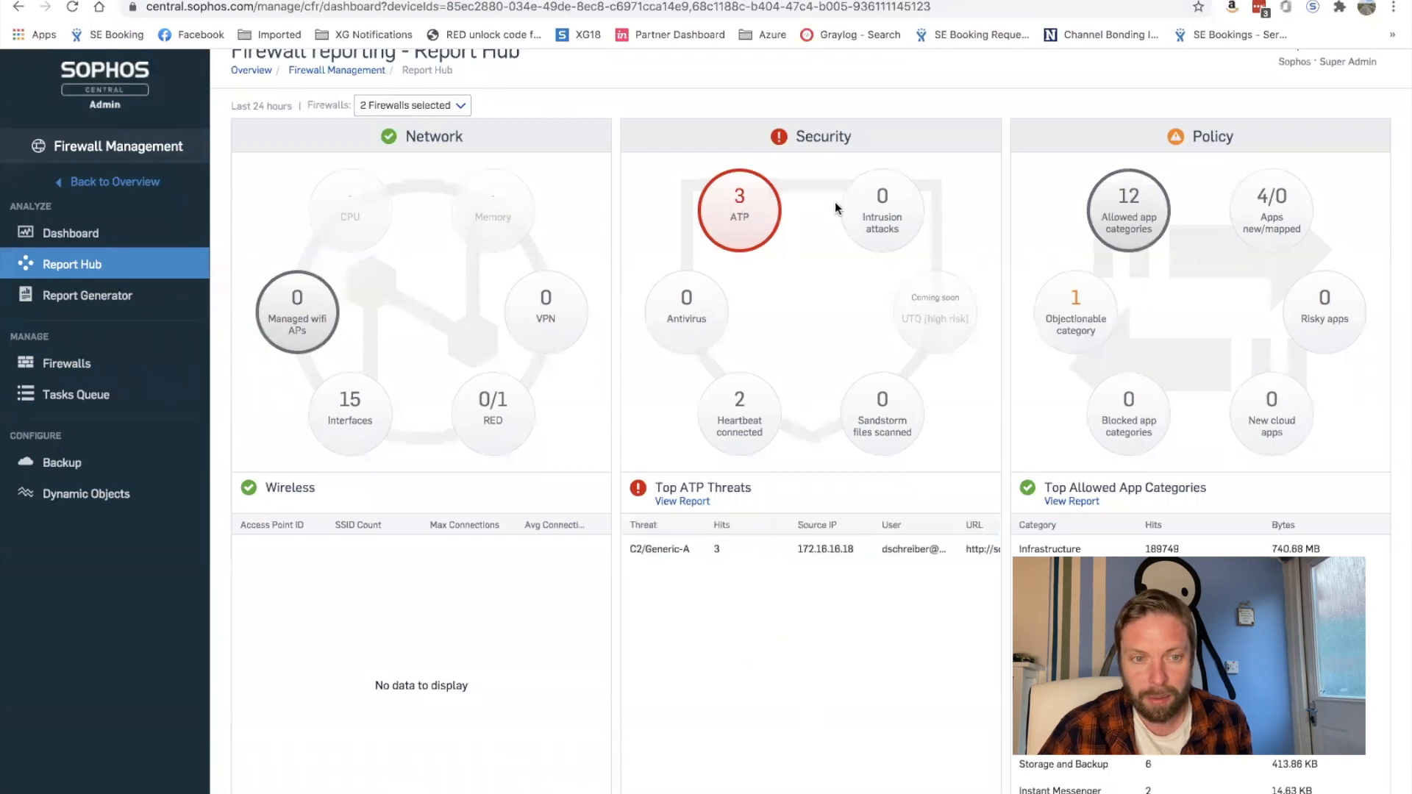
{"action": "left_click", "coordinate": [872, 210]}
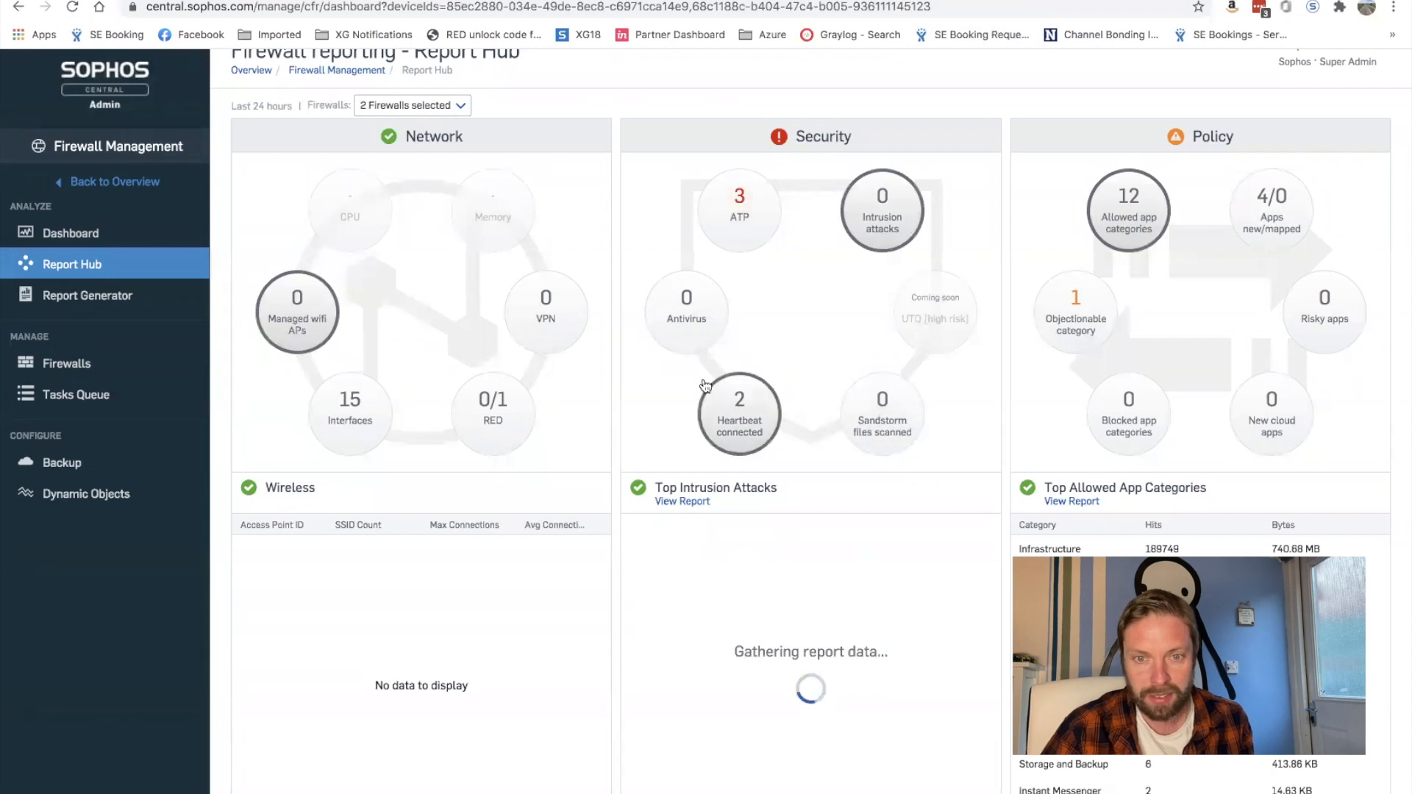
{"action": "left_click", "coordinate": [666, 302]}
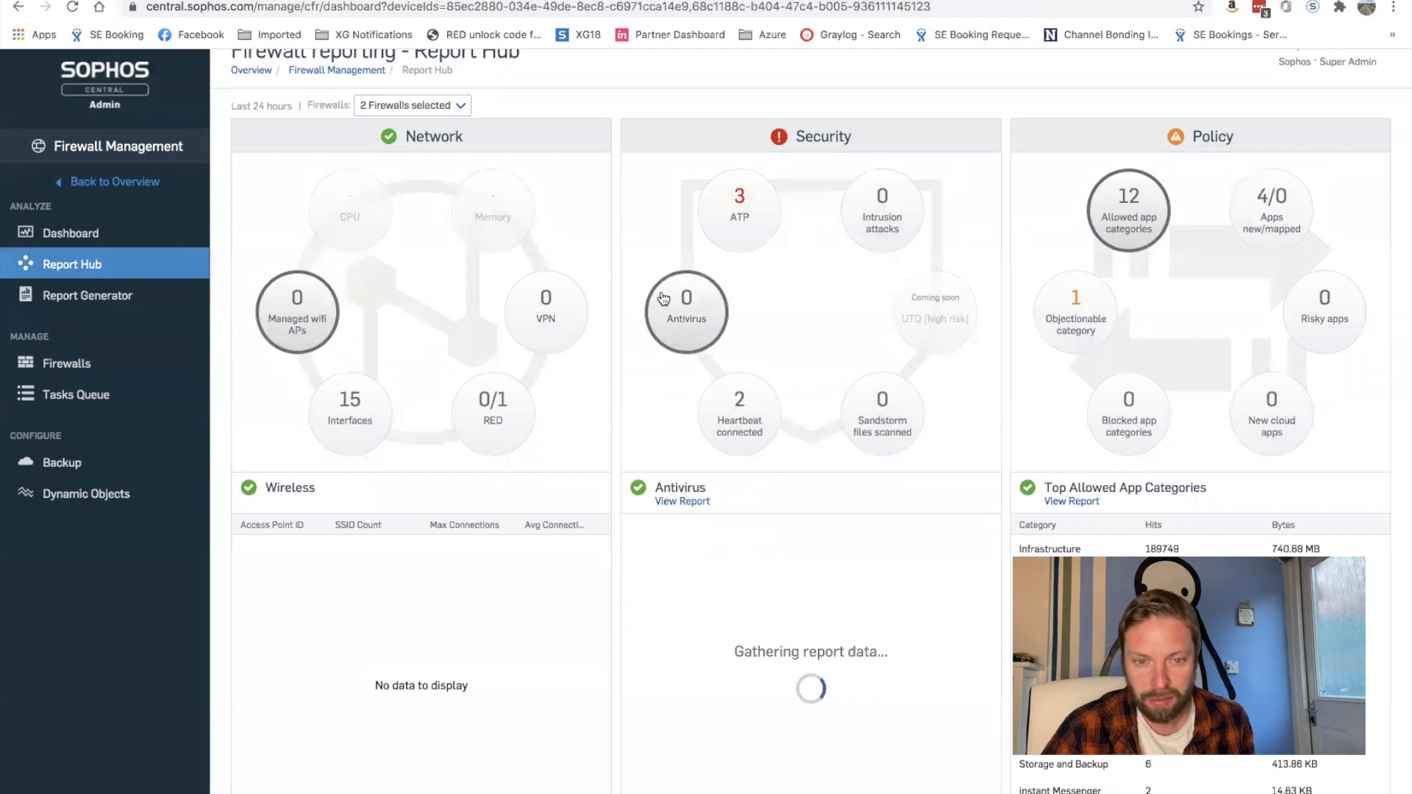
{"action": "left_click", "coordinate": [725, 189]}
{"action": "left_click", "coordinate": [1280, 211]}
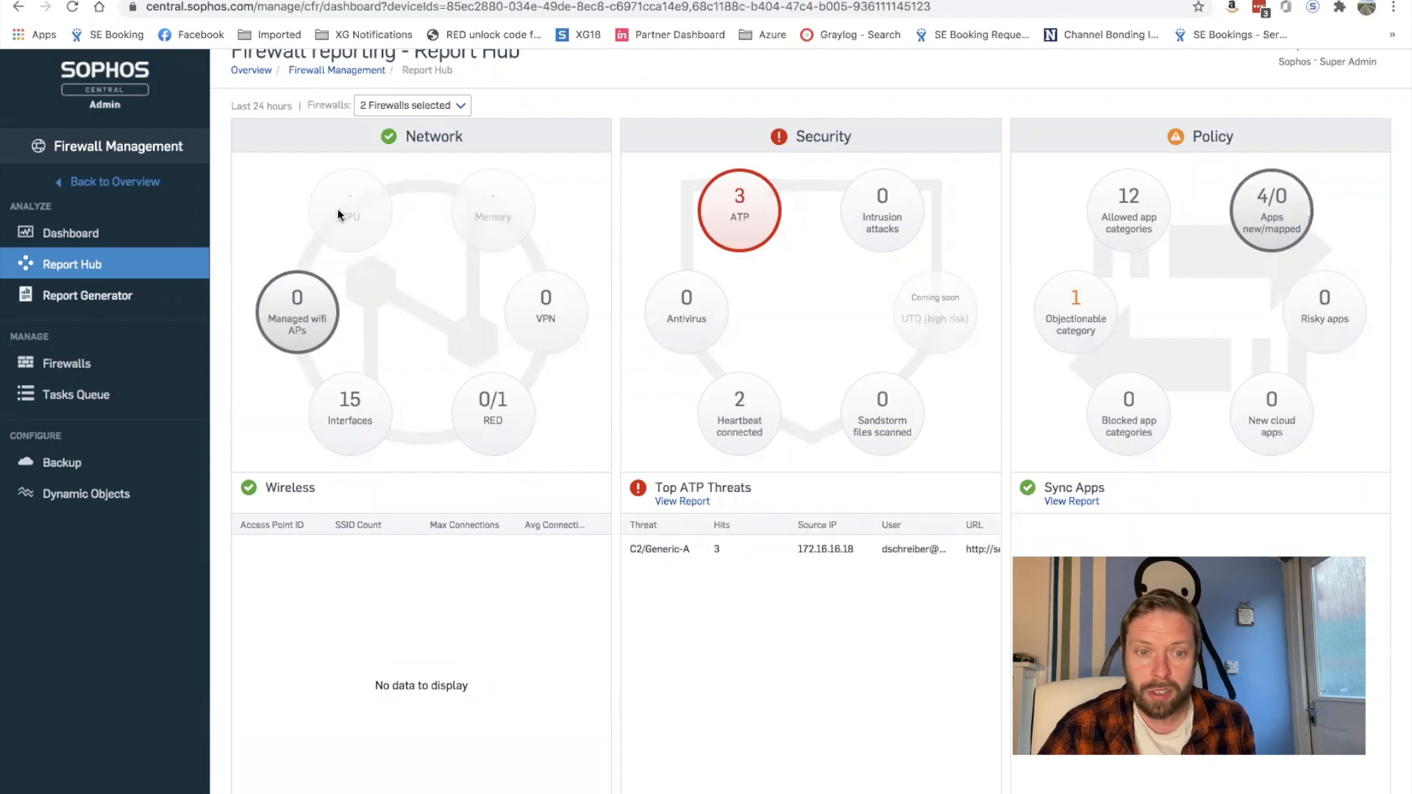
Step: In the Report Generator, reselect the Birmingham and Leeds firewalls and apply the selection
{"action": "left_click", "coordinate": [76, 303]}
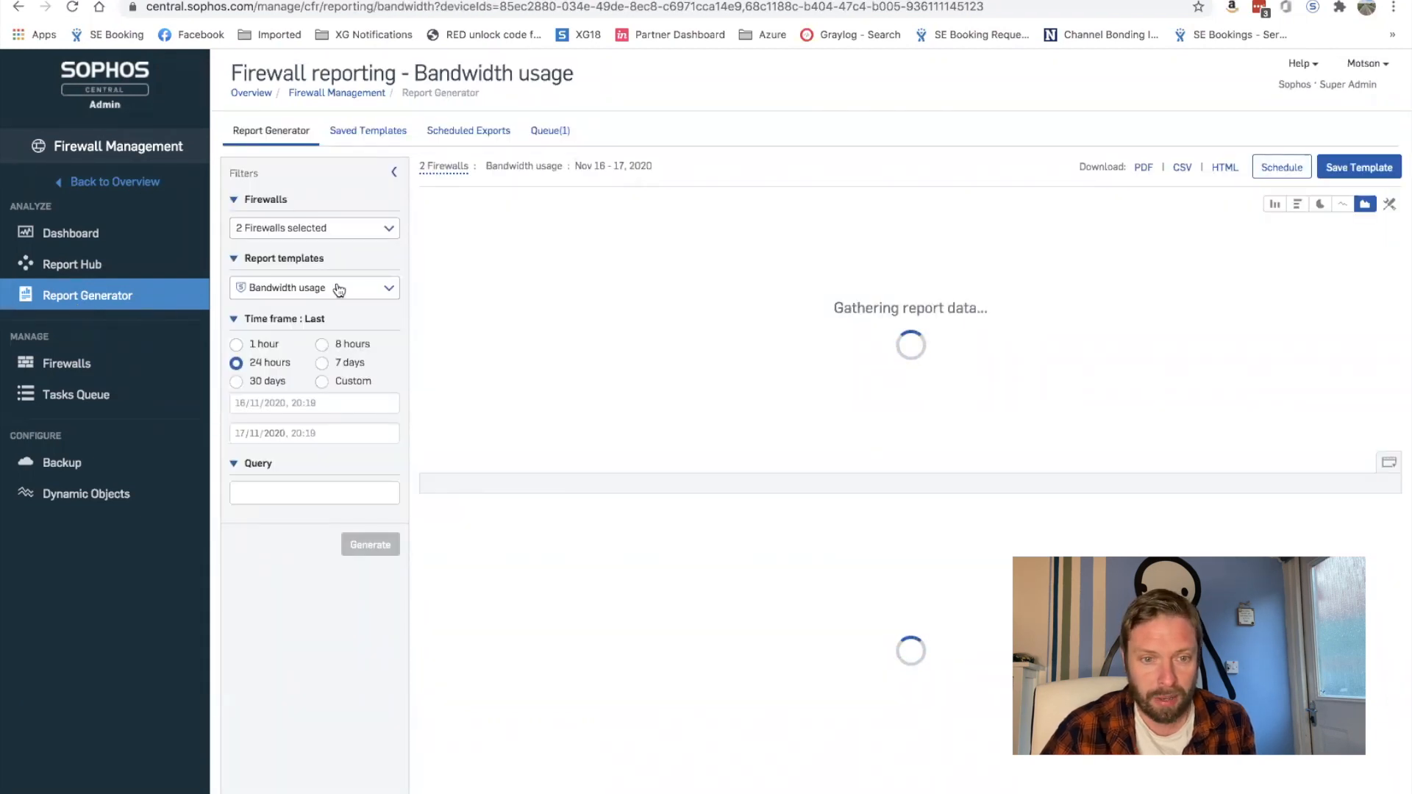
{"action": "left_click", "coordinate": [349, 223]}
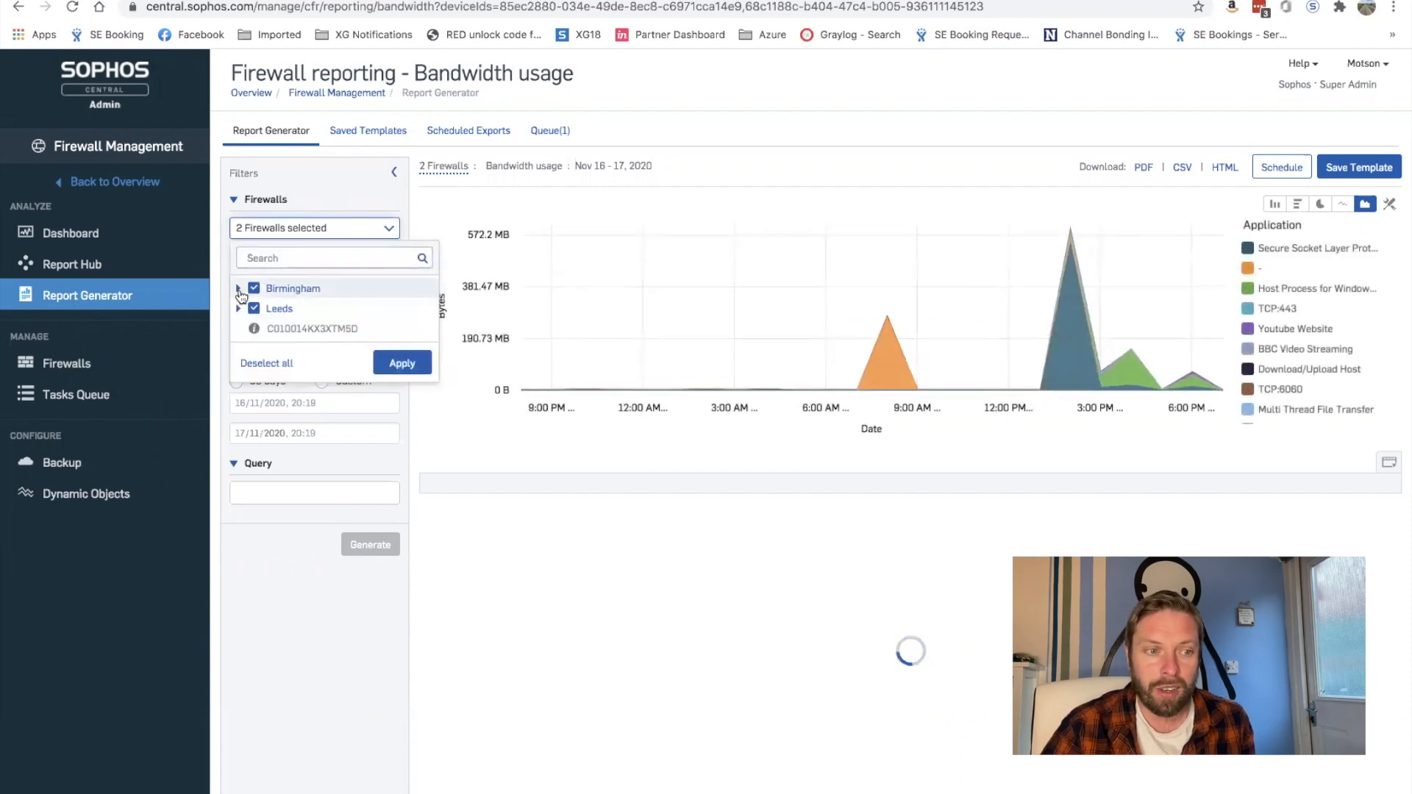
{"action": "left_click", "coordinate": [237, 288]}
{"action": "left_click", "coordinate": [239, 350]}
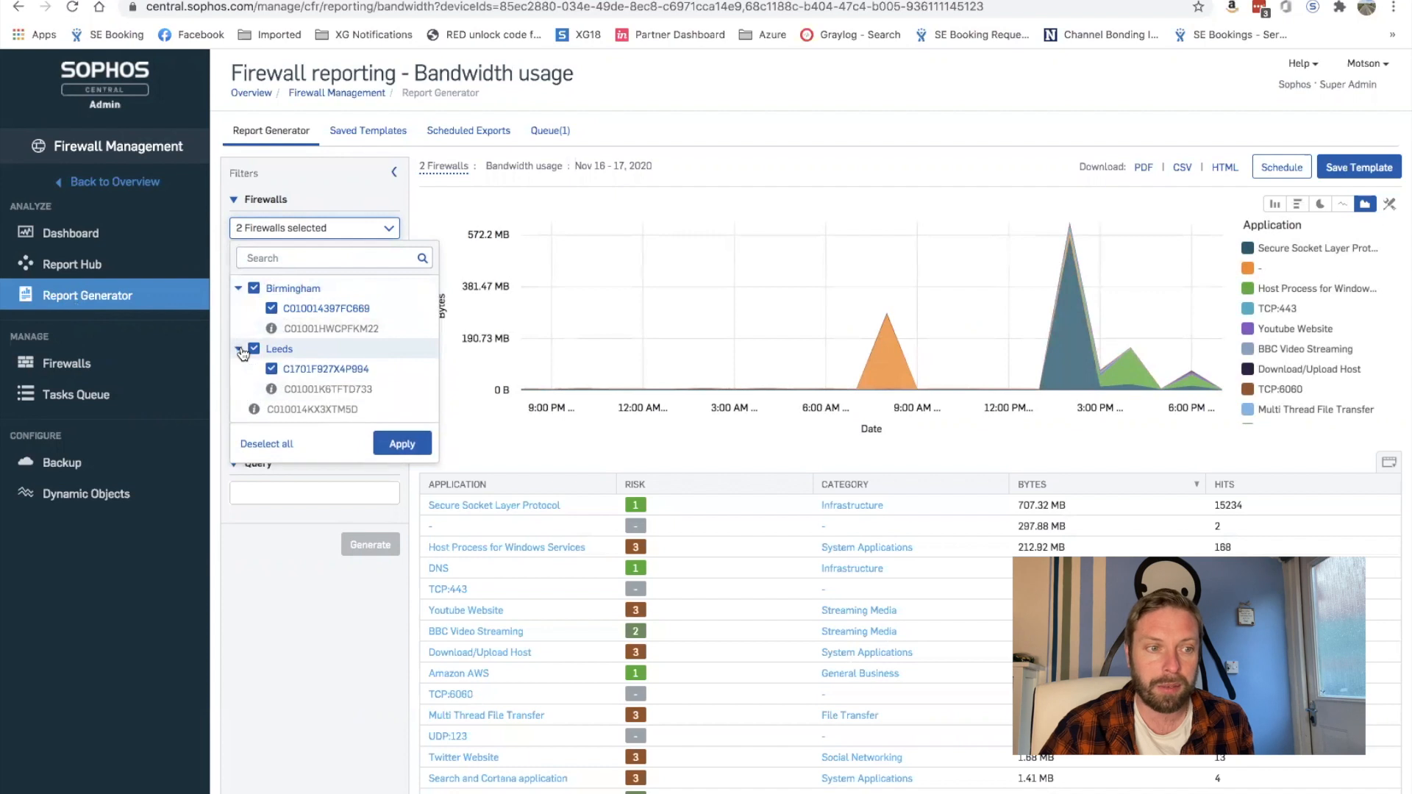
{"action": "left_click", "coordinate": [256, 290]}
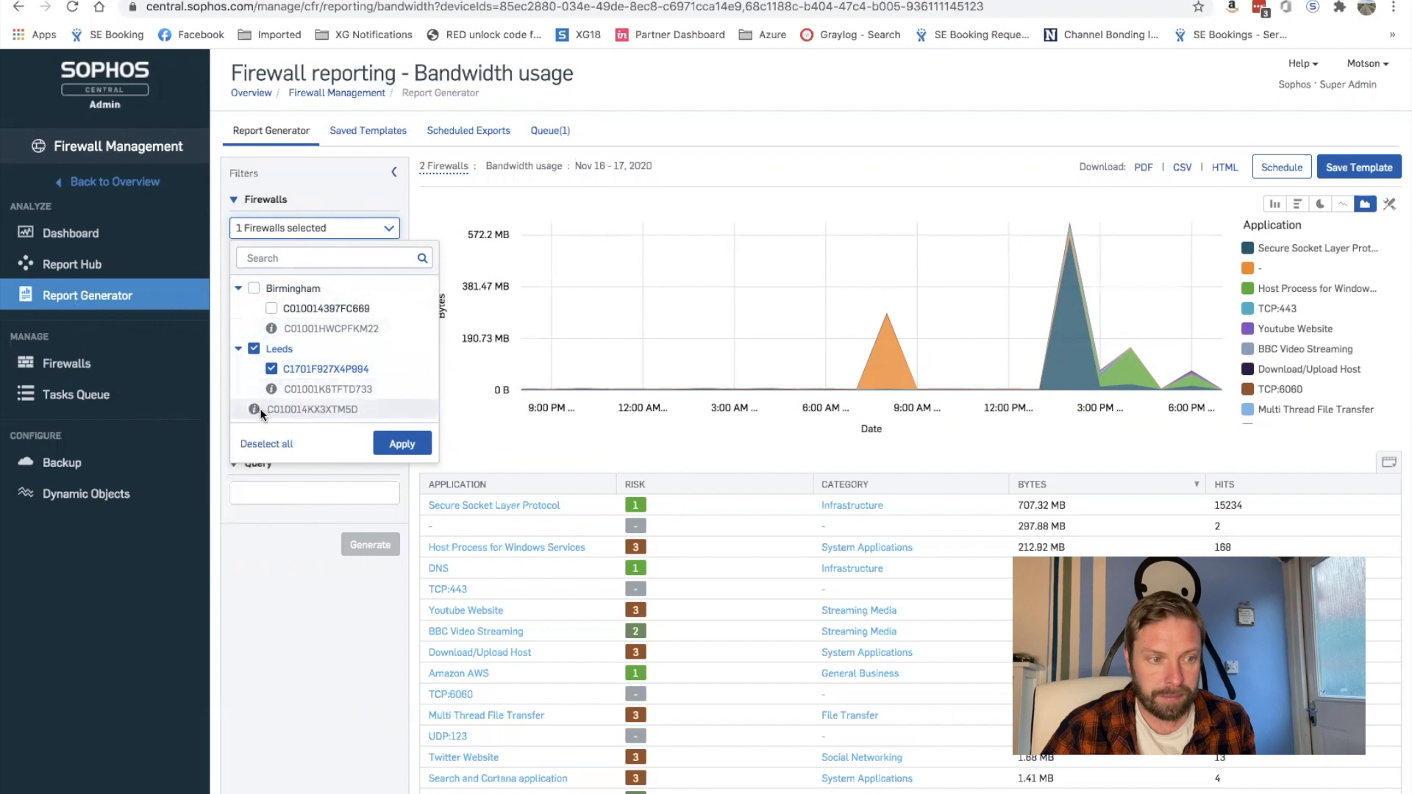
{"action": "left_click", "coordinate": [251, 348]}
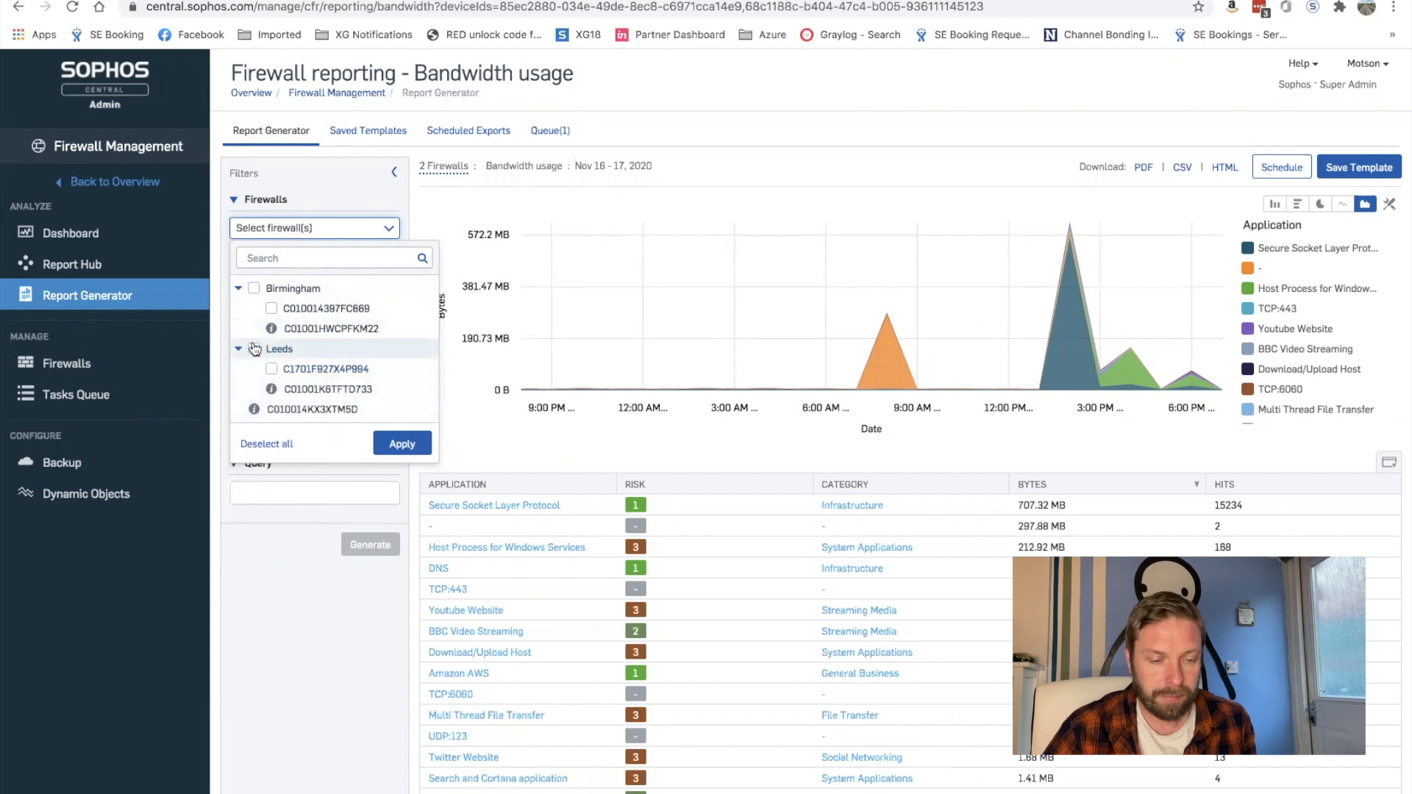
{"action": "left_click", "coordinate": [255, 409]}
{"action": "left_click", "coordinate": [406, 446]}
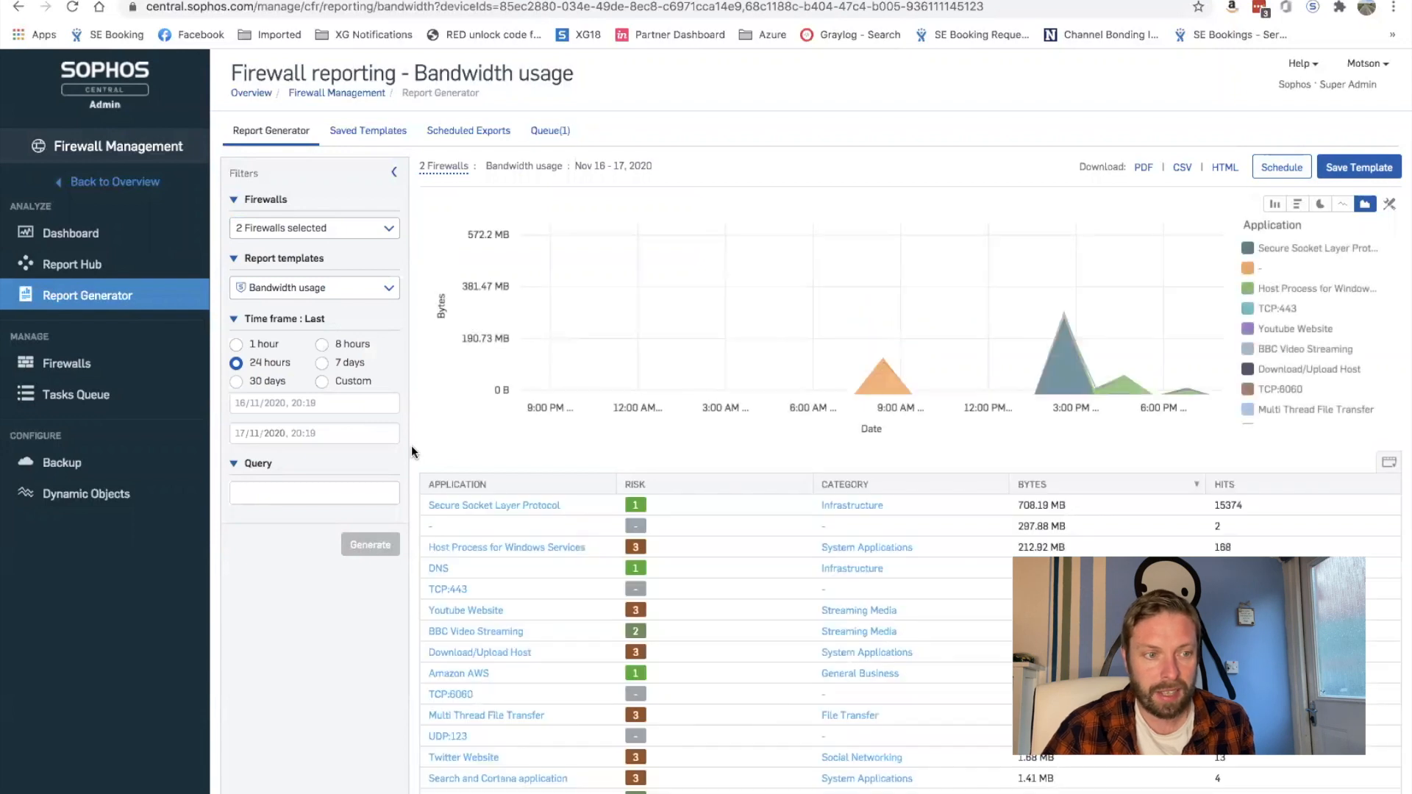
Step: Switch the report from Bandwidth usage to the ATP template
{"action": "left_click", "coordinate": [340, 287]}
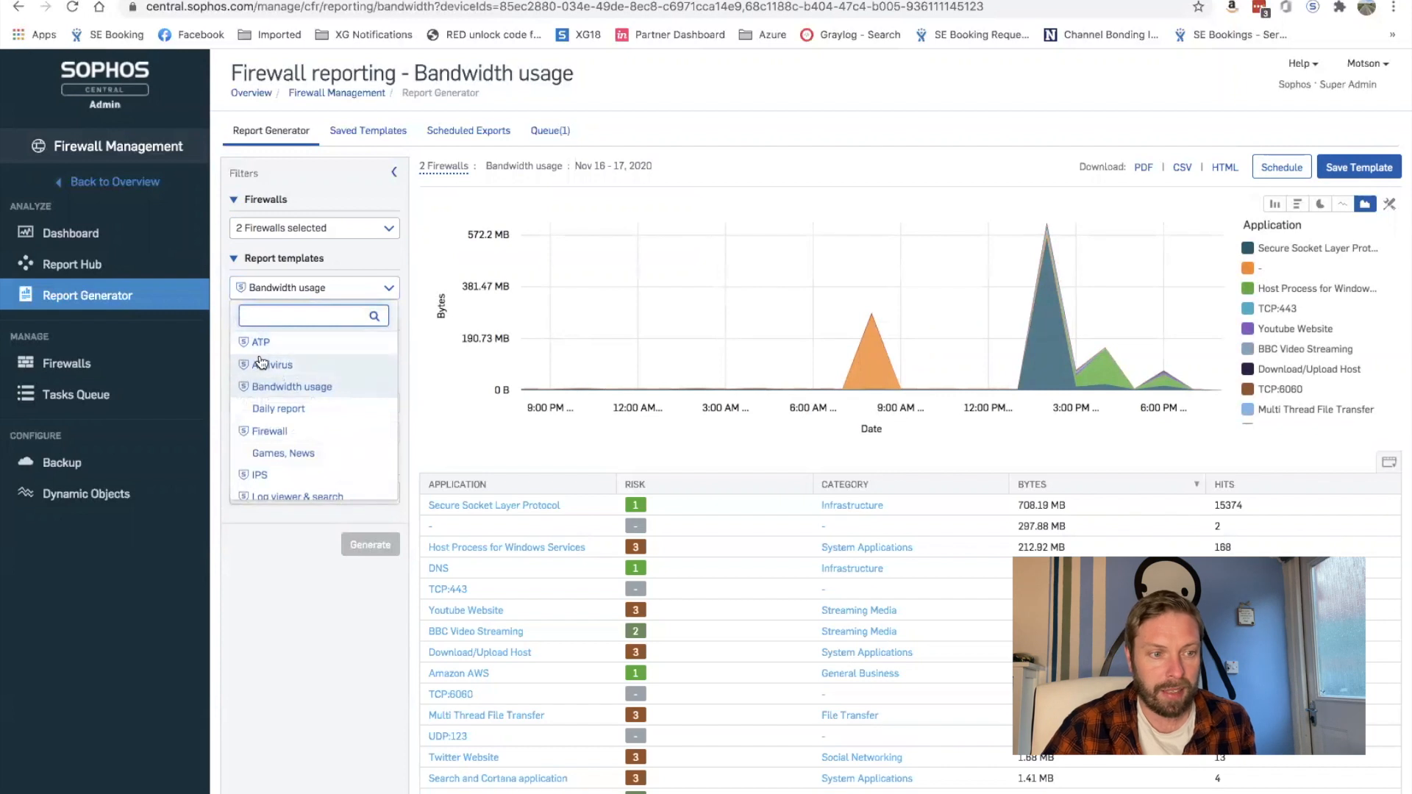
{"action": "scroll", "coordinate": [300, 360], "scroll_direction": "down", "scroll_amount": 1}
{"action": "scroll", "coordinate": [300, 360], "scroll_direction": "down", "scroll_amount": 2}
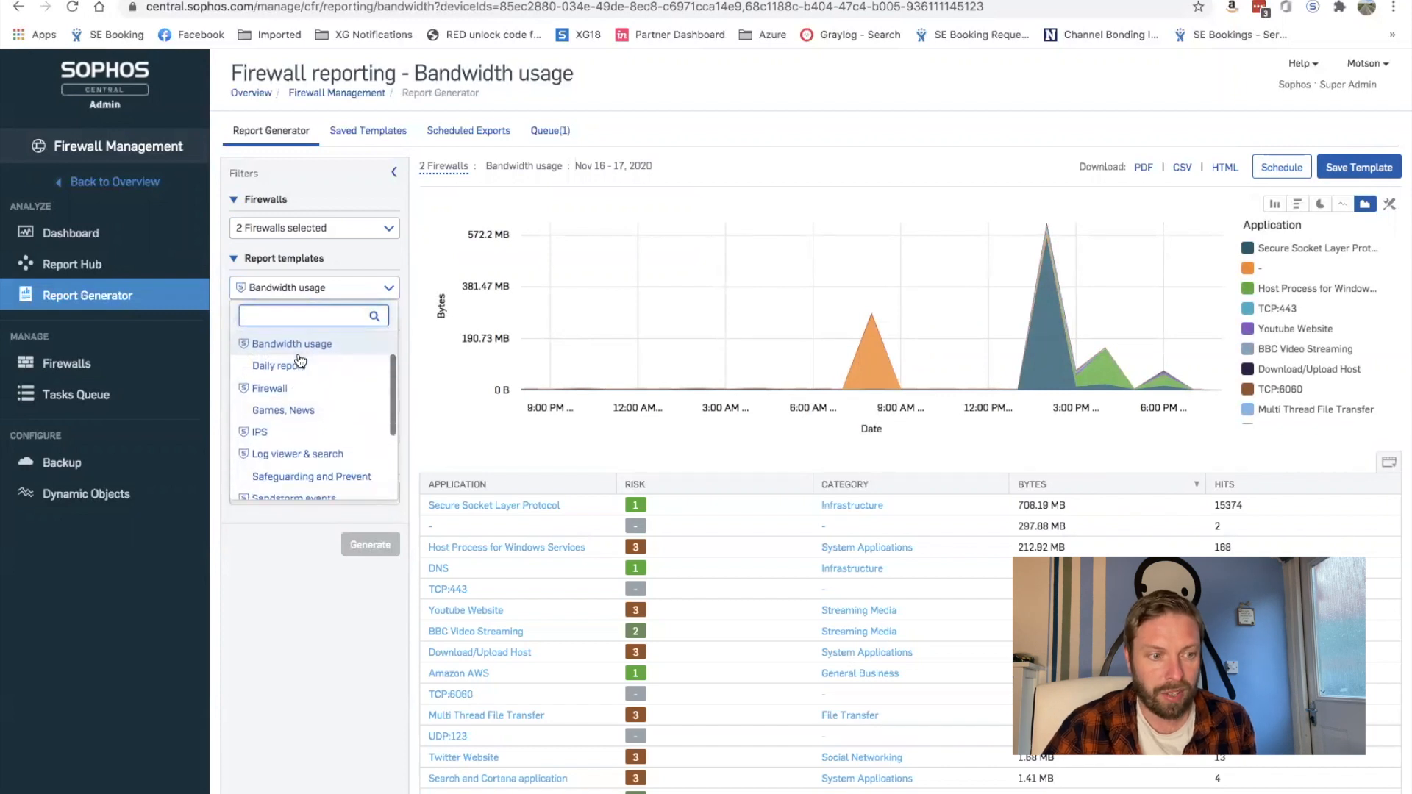
{"action": "scroll", "coordinate": [301, 360], "scroll_direction": "up", "scroll_amount": 3}
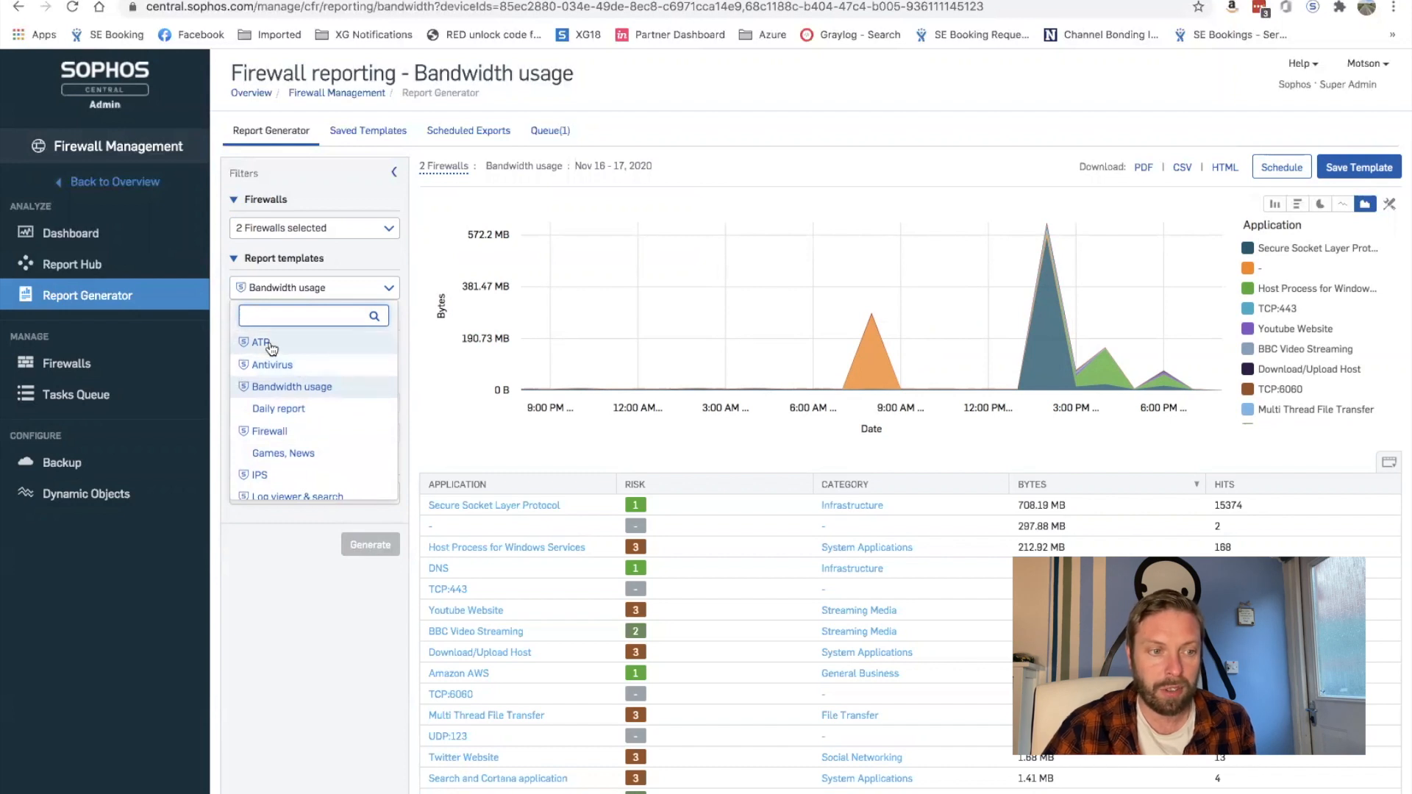
{"action": "left_click", "coordinate": [261, 343]}
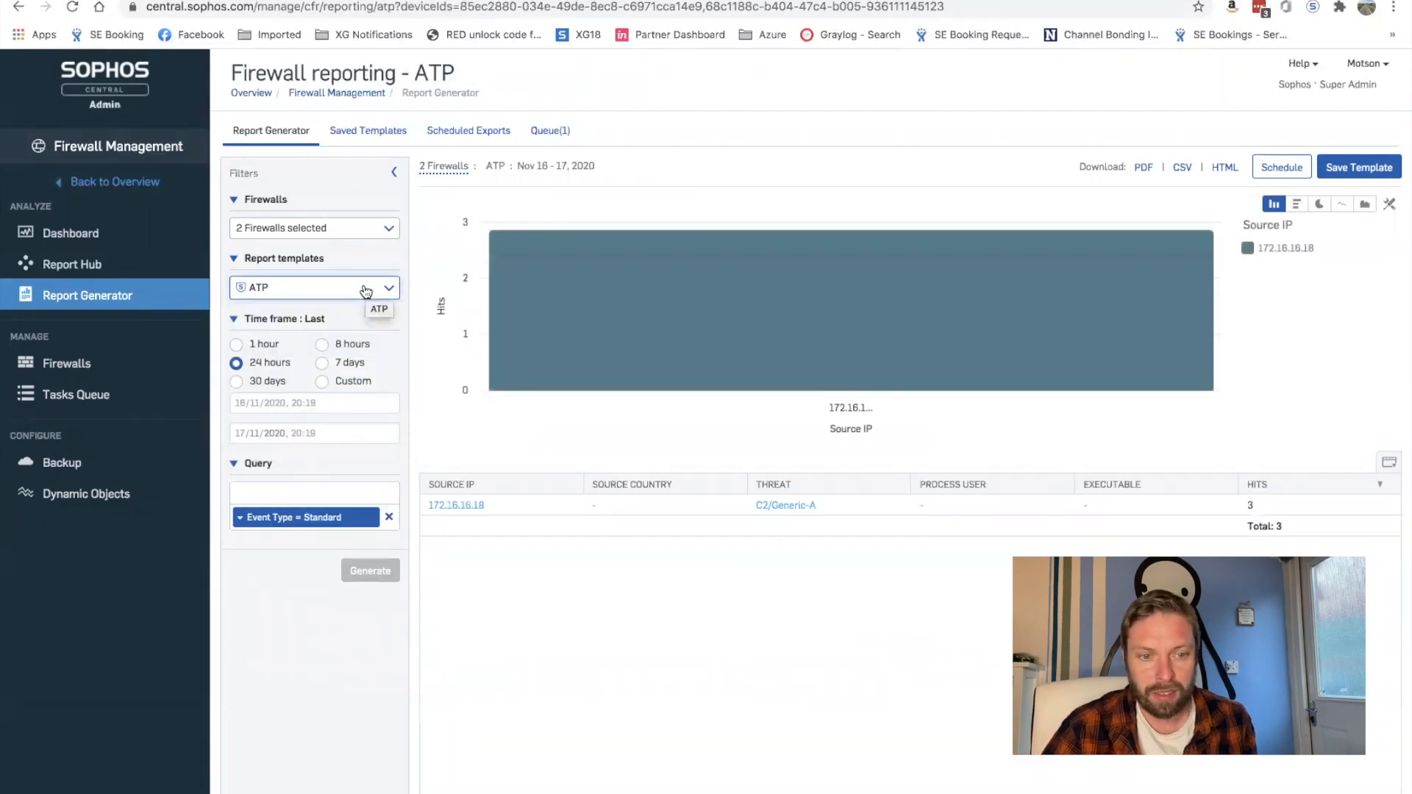
Step: Generate a 7-day Web usage report, then bring up the table column options
{"action": "left_click", "coordinate": [366, 290]}
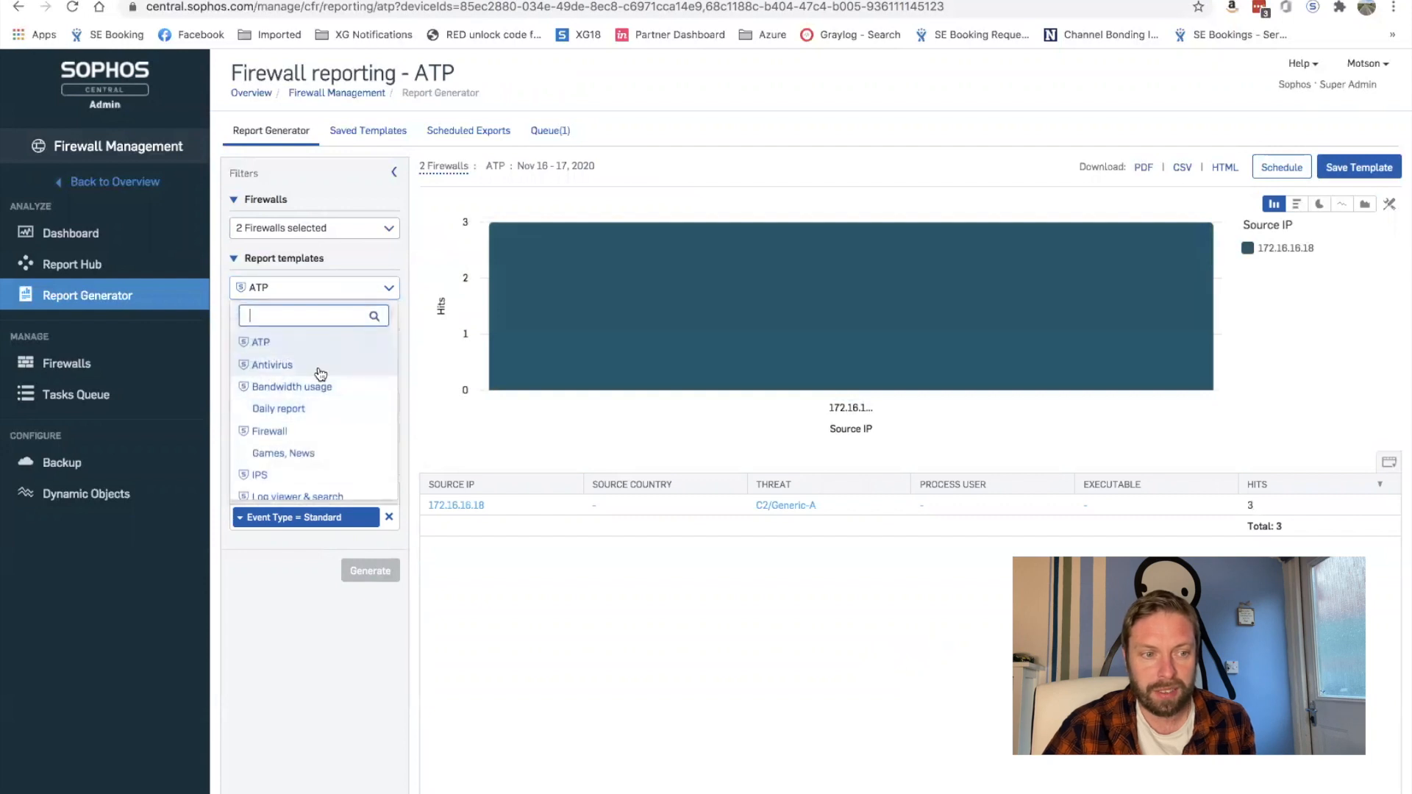
{"action": "scroll", "coordinate": [315, 393], "scroll_direction": "down", "scroll_amount": 5}
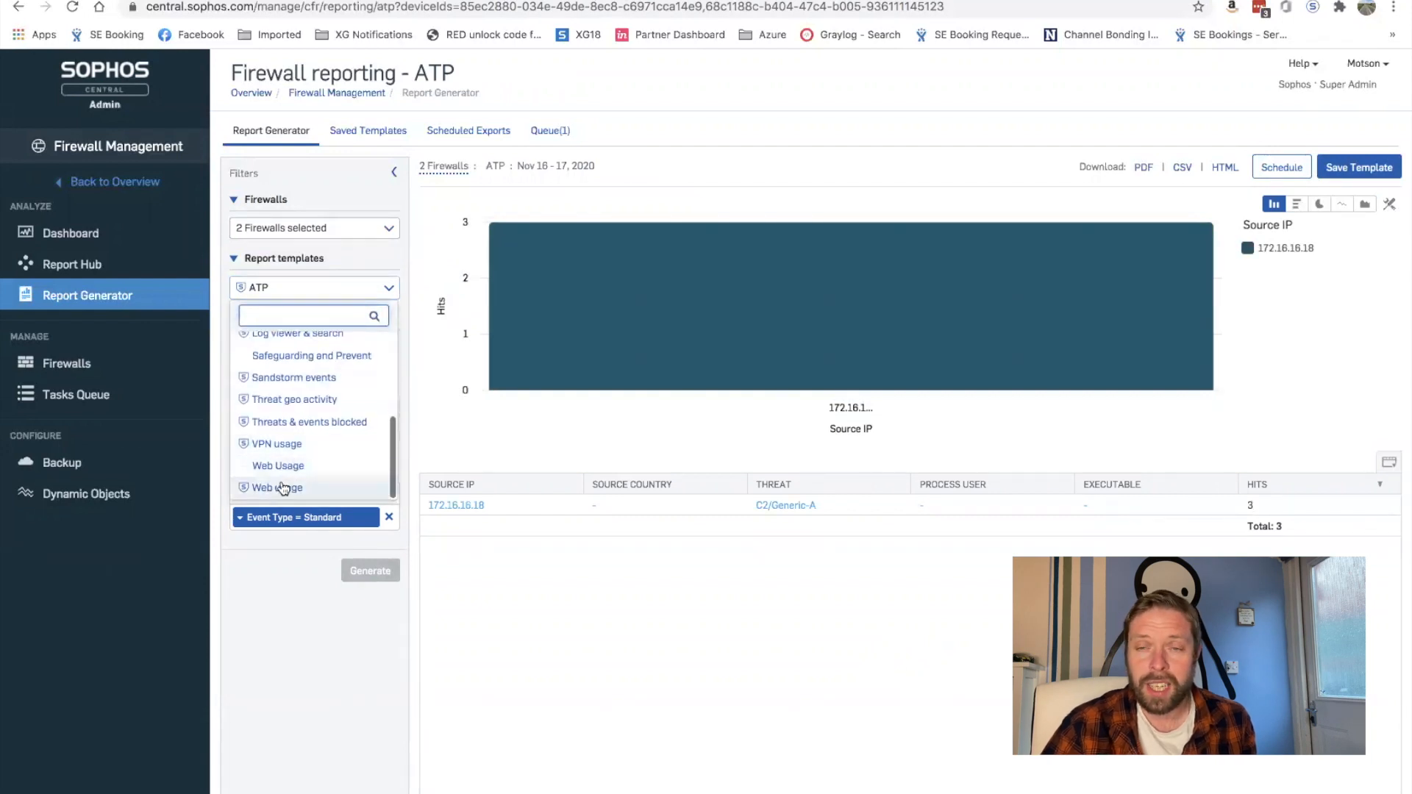
{"action": "left_click", "coordinate": [287, 488]}
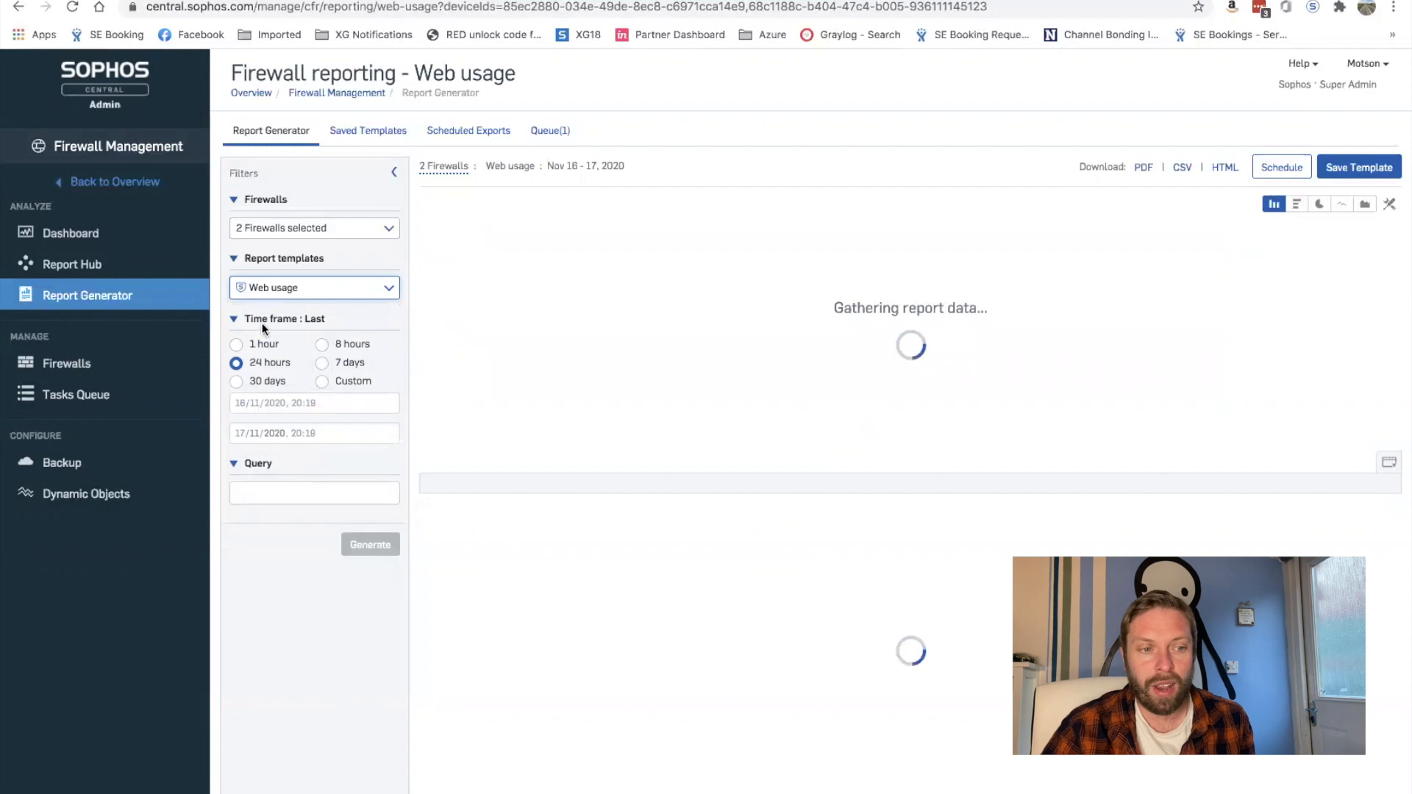
{"action": "left_click", "coordinate": [364, 360]}
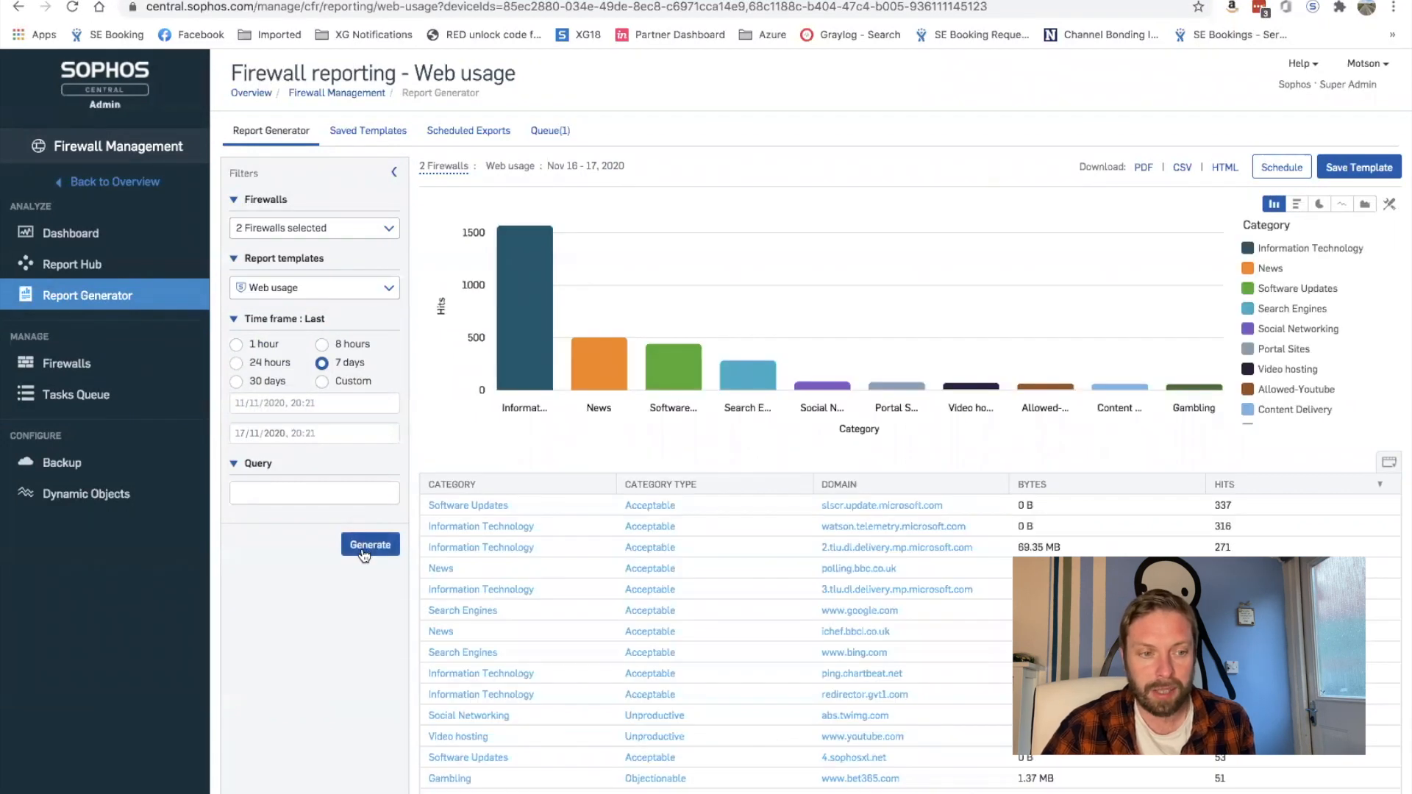
{"action": "left_click", "coordinate": [364, 553]}
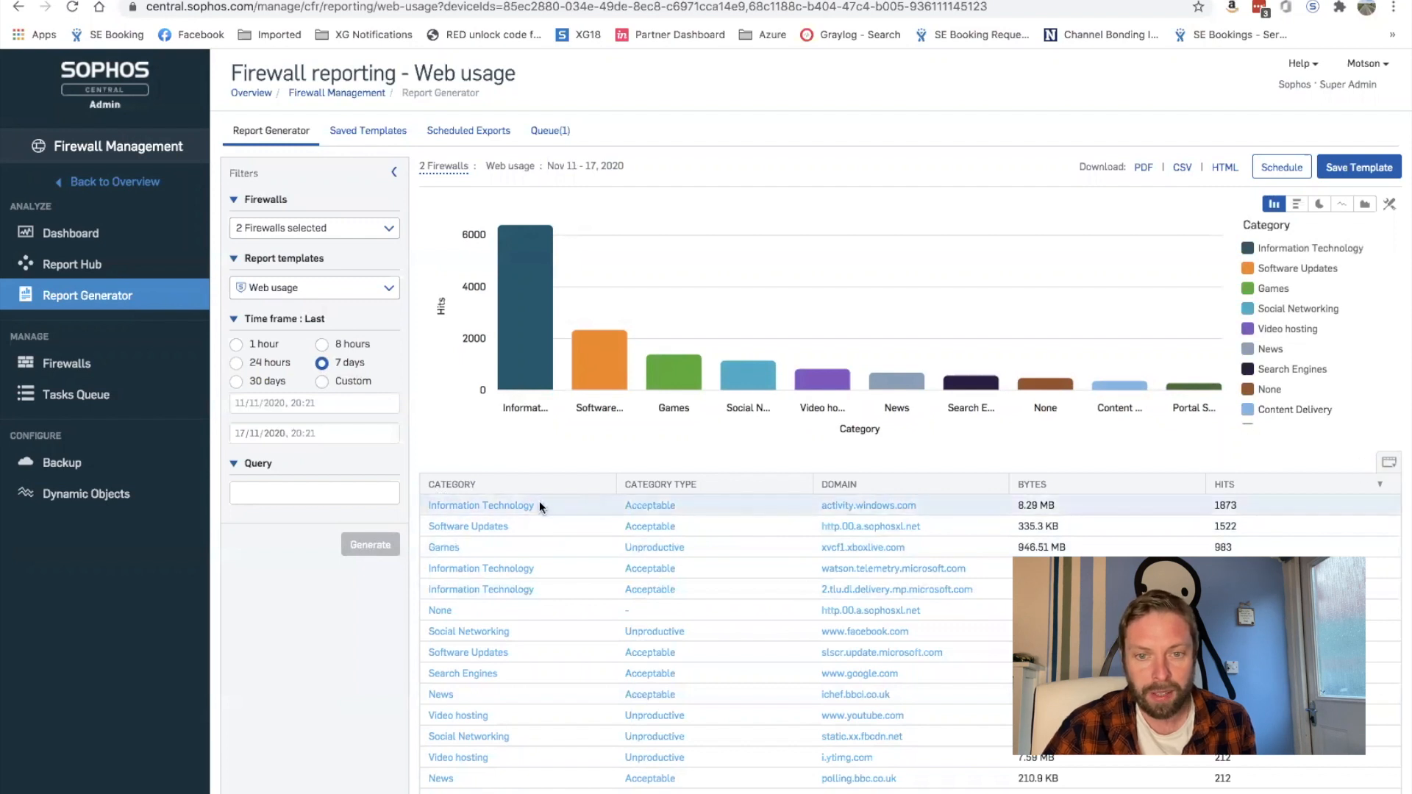
{"action": "left_click", "coordinate": [1391, 465]}
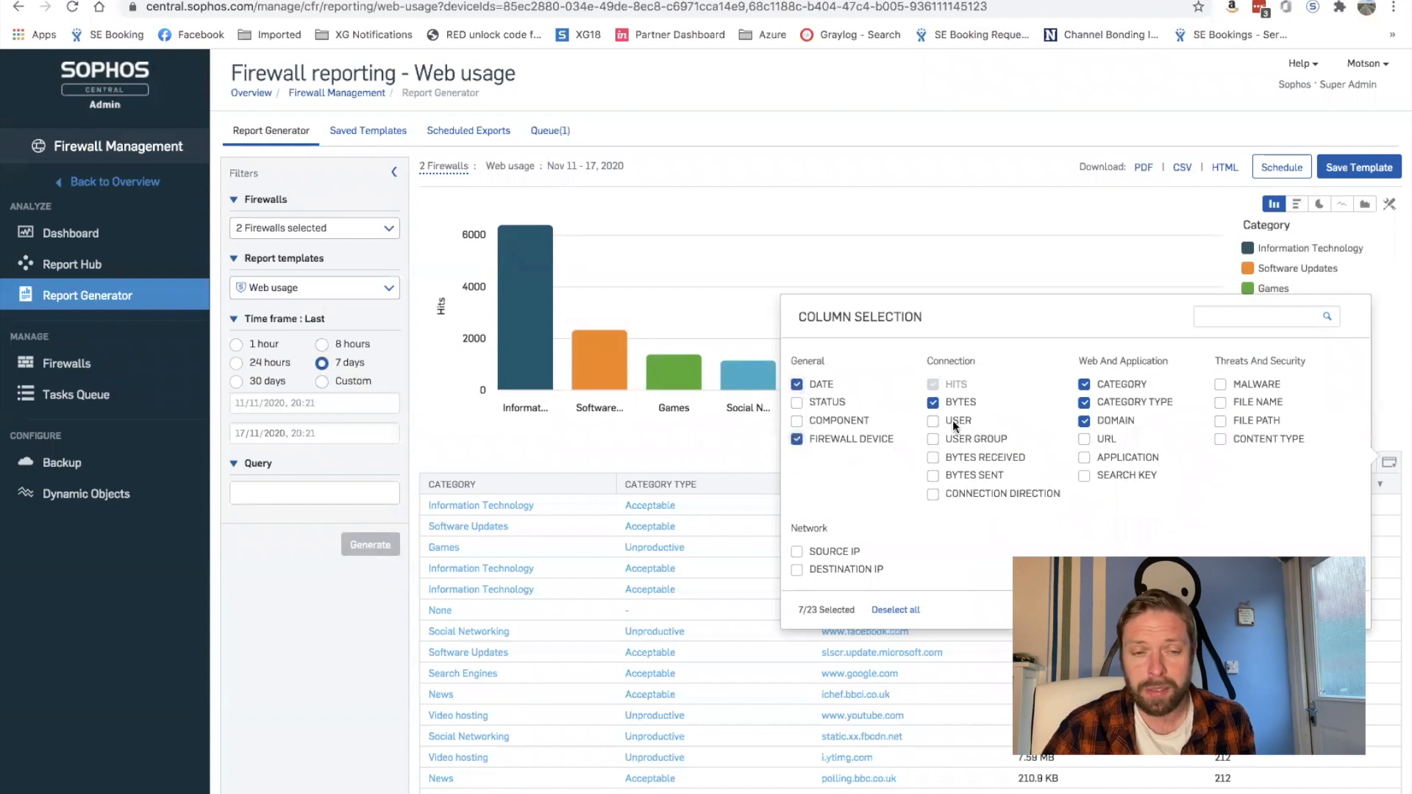
Step: Add the USER column to the Web usage table and switch the chart to a pie chart
{"action": "left_click", "coordinate": [933, 424]}
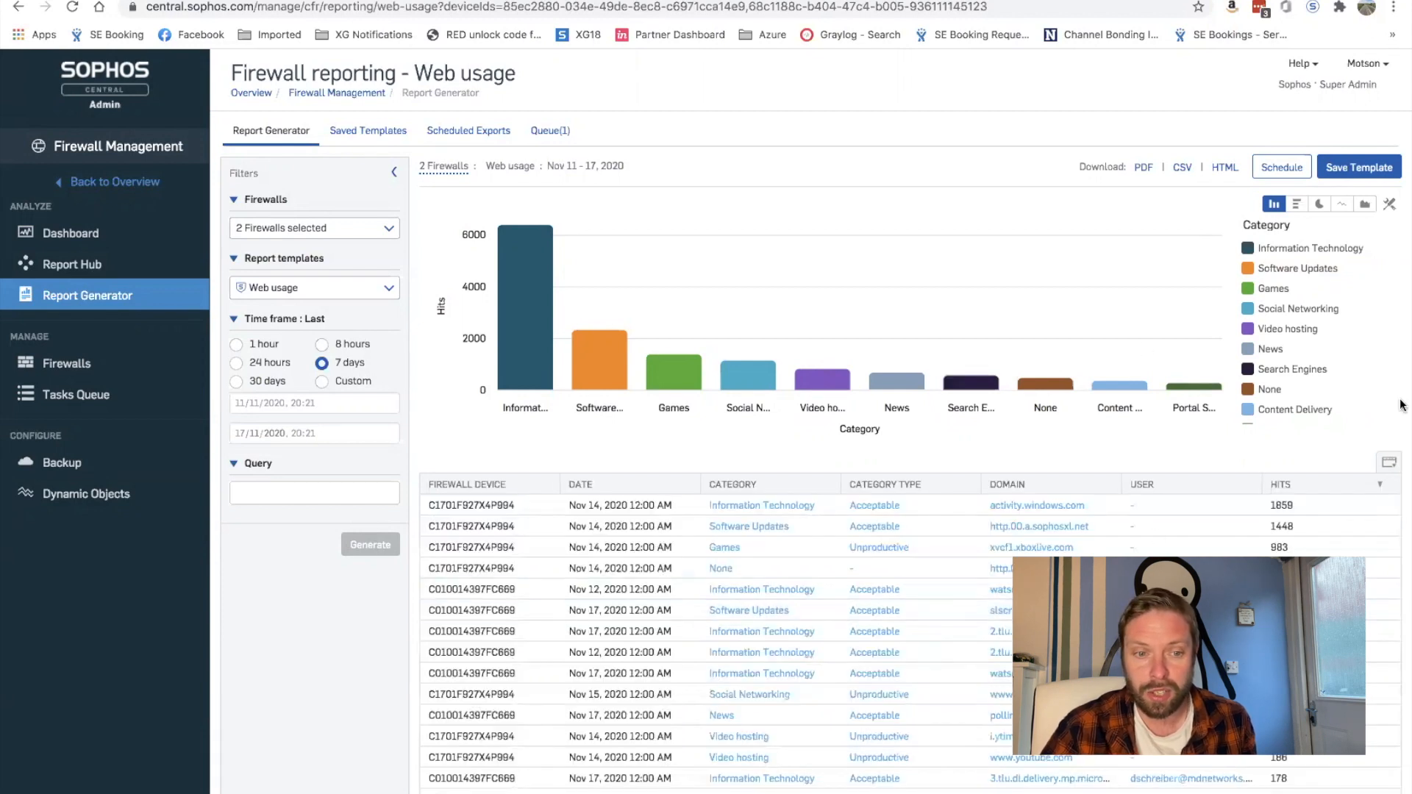
{"action": "left_click", "coordinate": [1319, 204]}
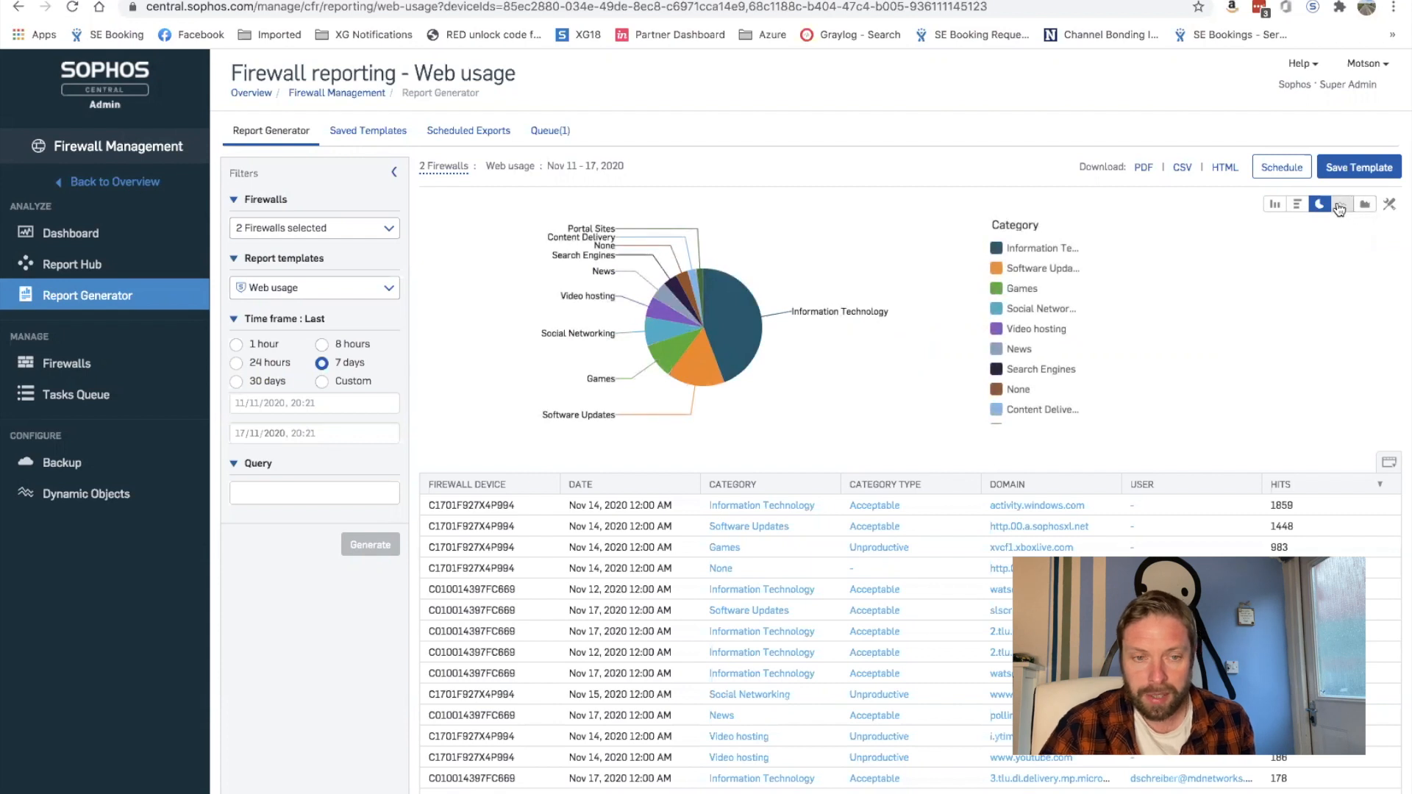
{"action": "left_click", "coordinate": [1343, 206]}
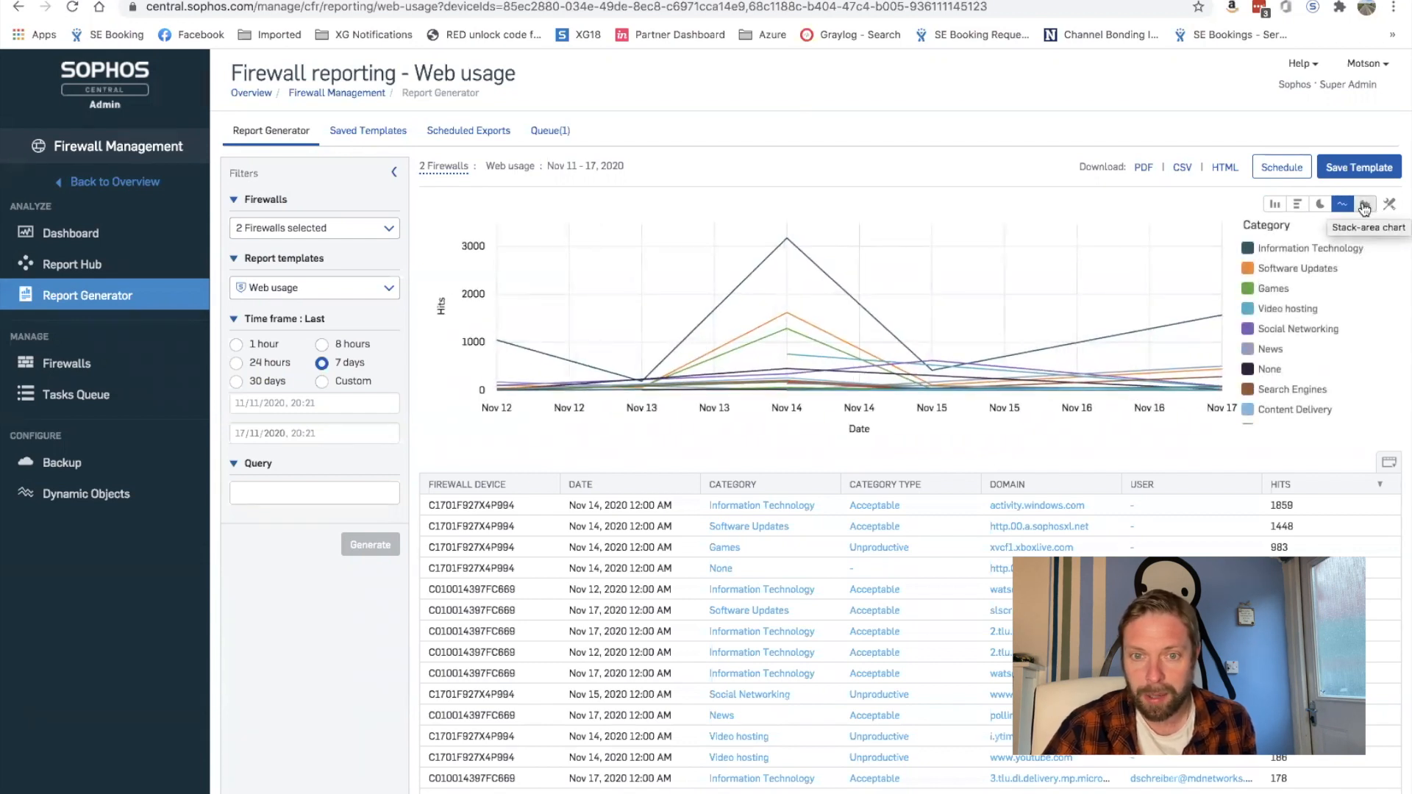
{"action": "left_click", "coordinate": [1365, 206]}
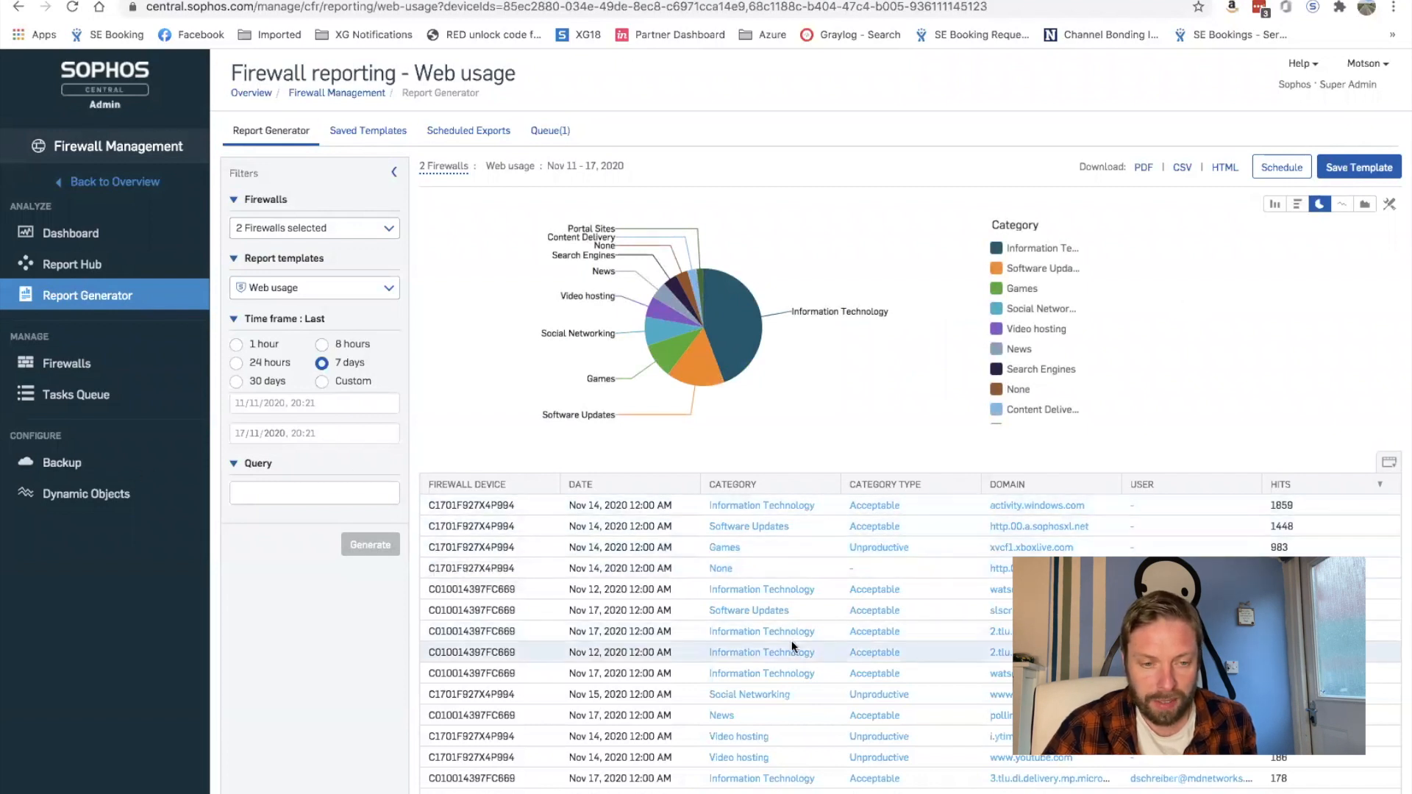
{"action": "scroll", "coordinate": [809, 625], "scroll_direction": "down", "scroll_amount": 3}
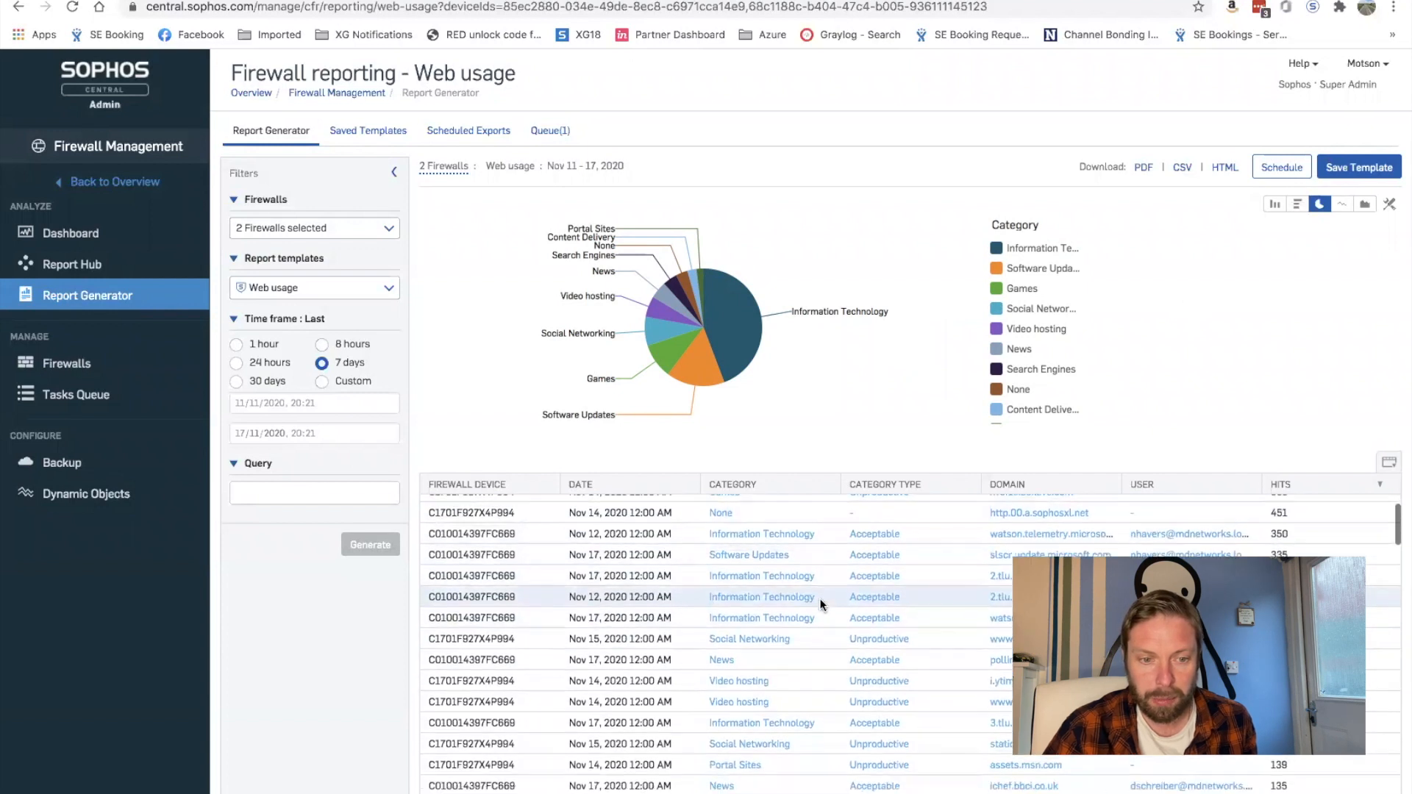
{"action": "scroll", "coordinate": [822, 605], "scroll_direction": "down", "scroll_amount": 6}
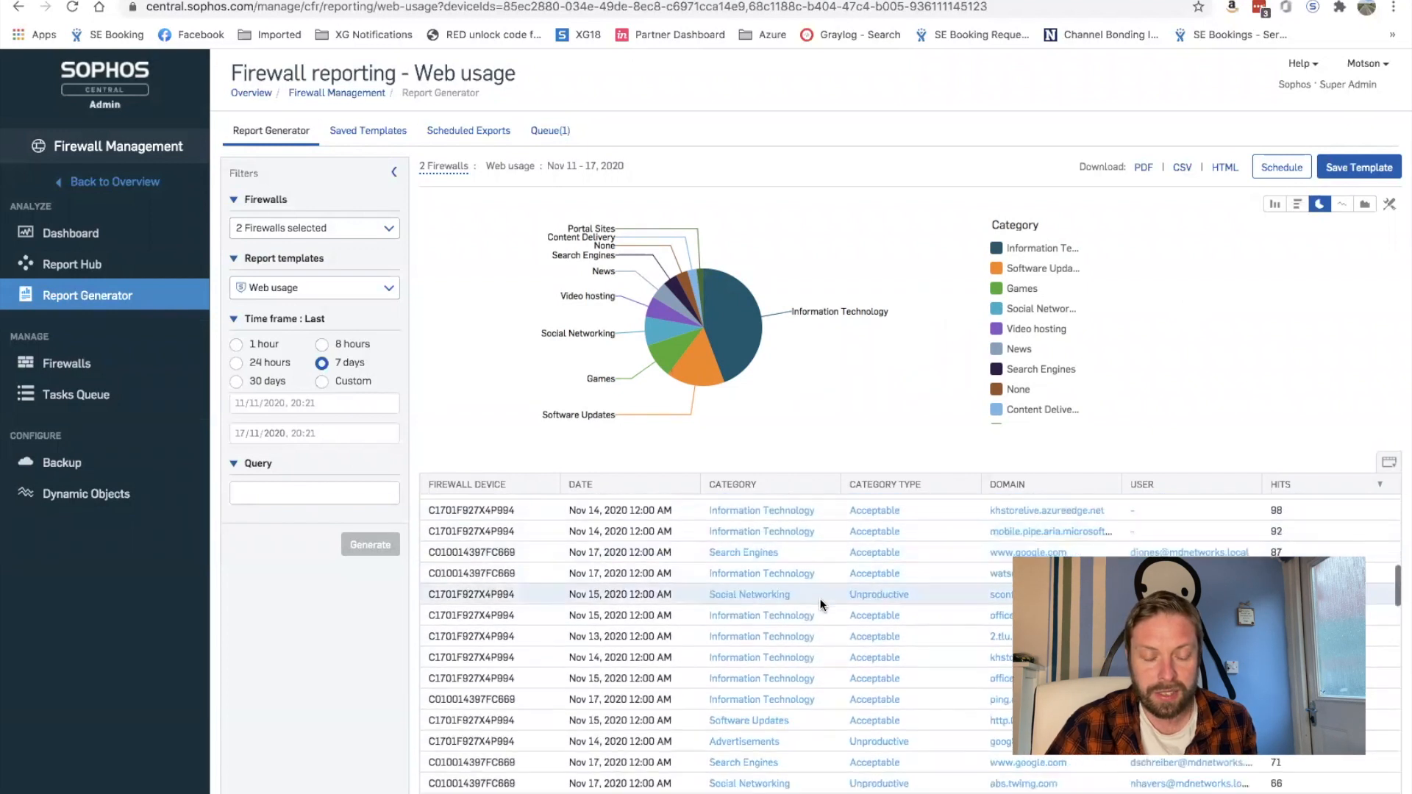
{"action": "scroll", "coordinate": [822, 604], "scroll_direction": "down", "scroll_amount": 5}
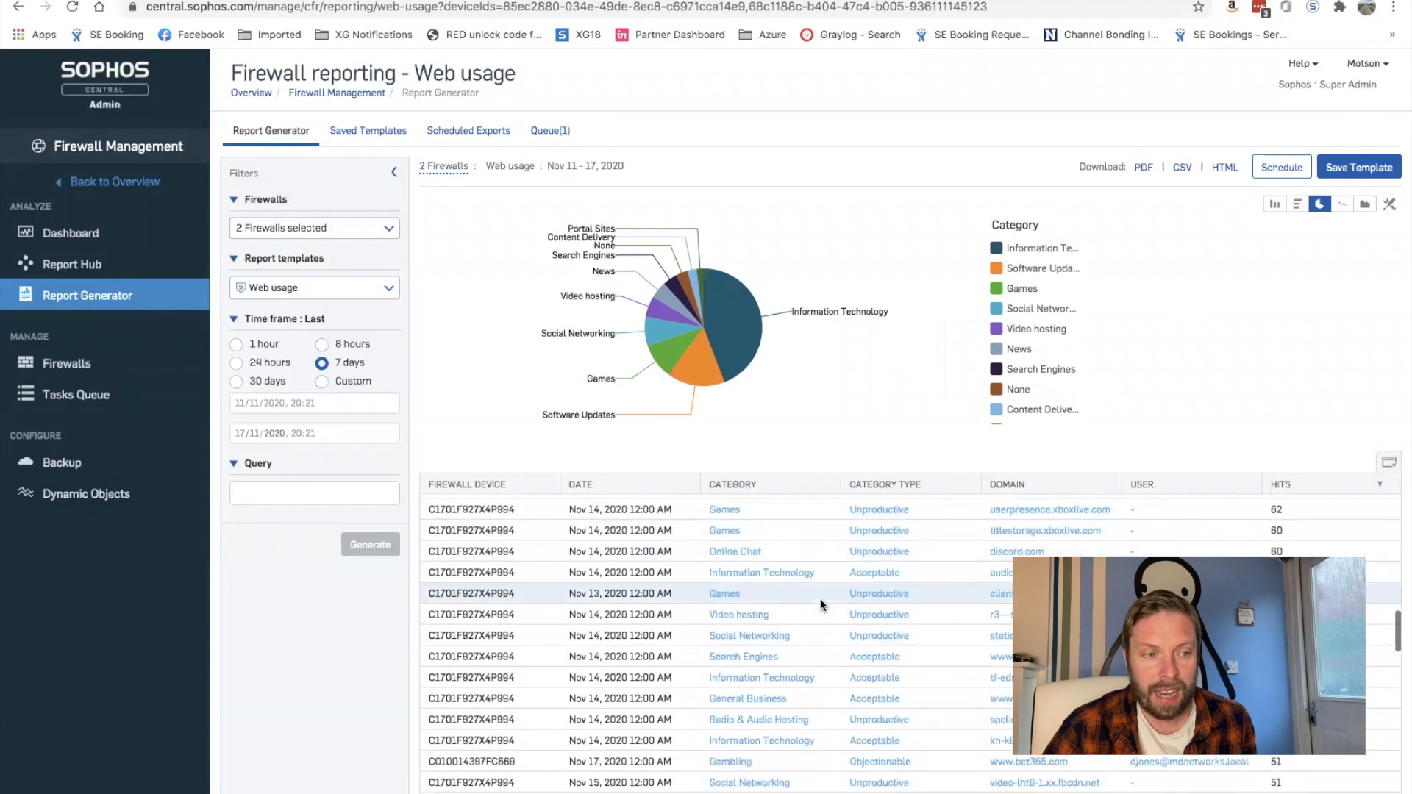
{"action": "scroll", "coordinate": [822, 605], "scroll_direction": "down", "scroll_amount": 5}
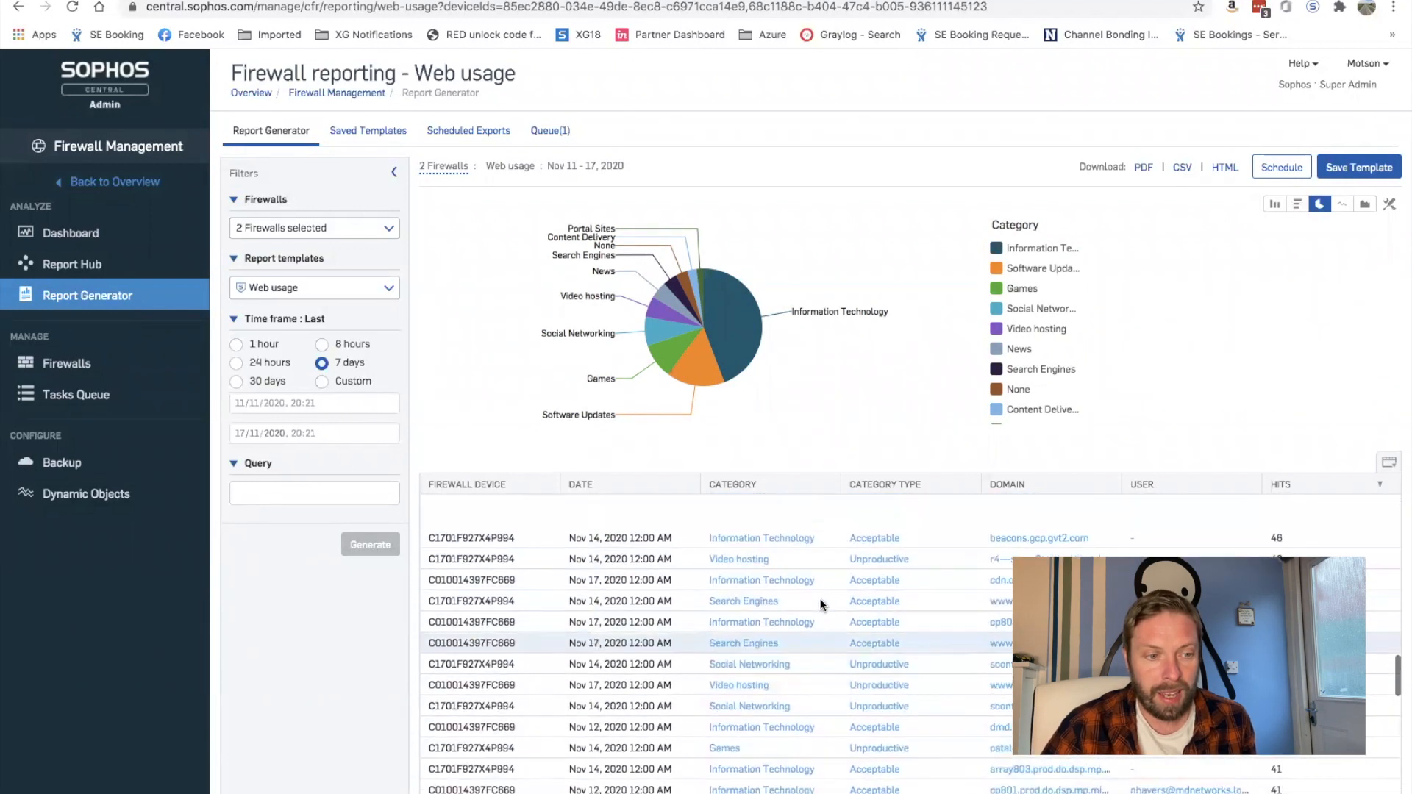
{"action": "scroll", "coordinate": [745, 609], "scroll_direction": "up", "scroll_amount": 15}
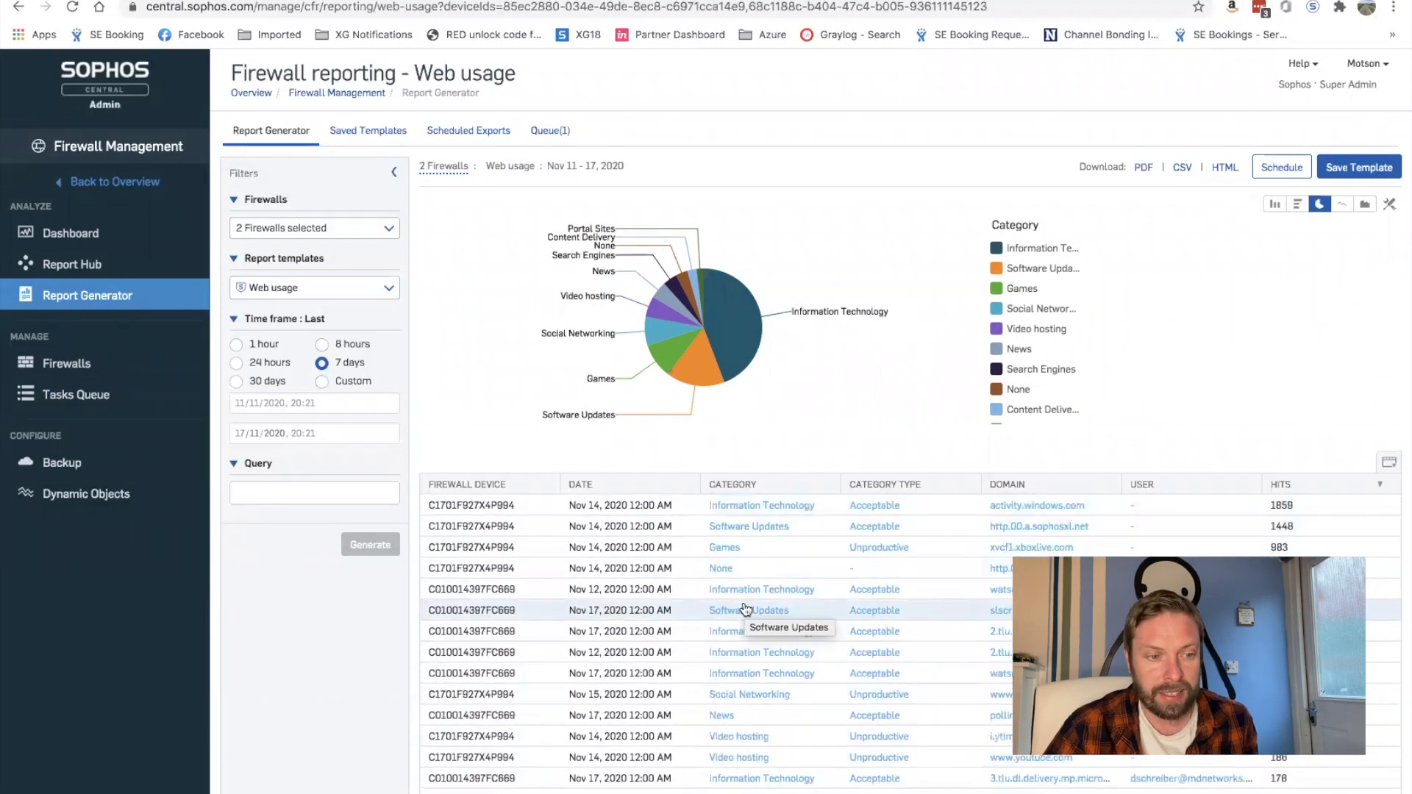
Step: Set a Category IN filter for Games, Gambling, Sexually explicit and weapons
{"action": "left_click", "coordinate": [724, 548]}
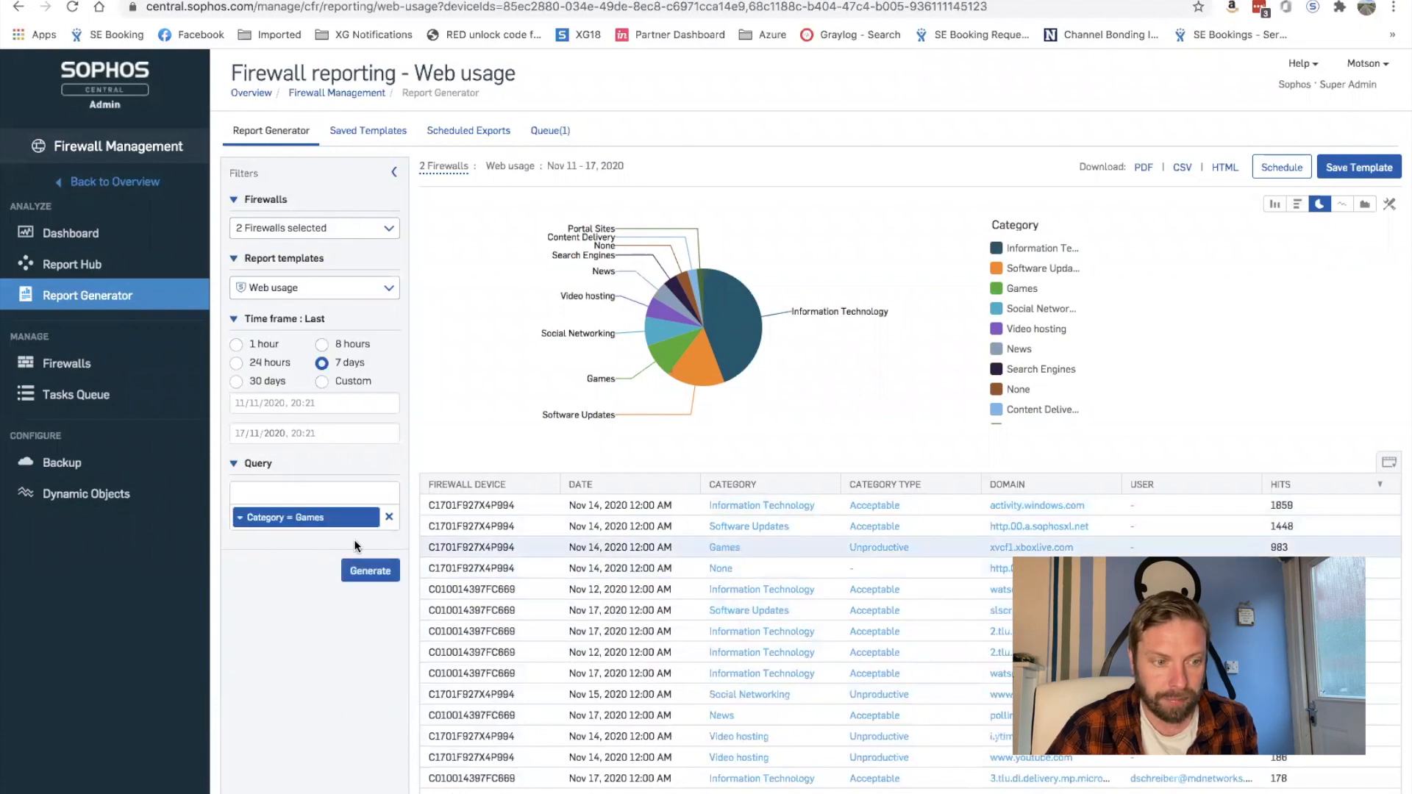
{"action": "left_click", "coordinate": [359, 517]}
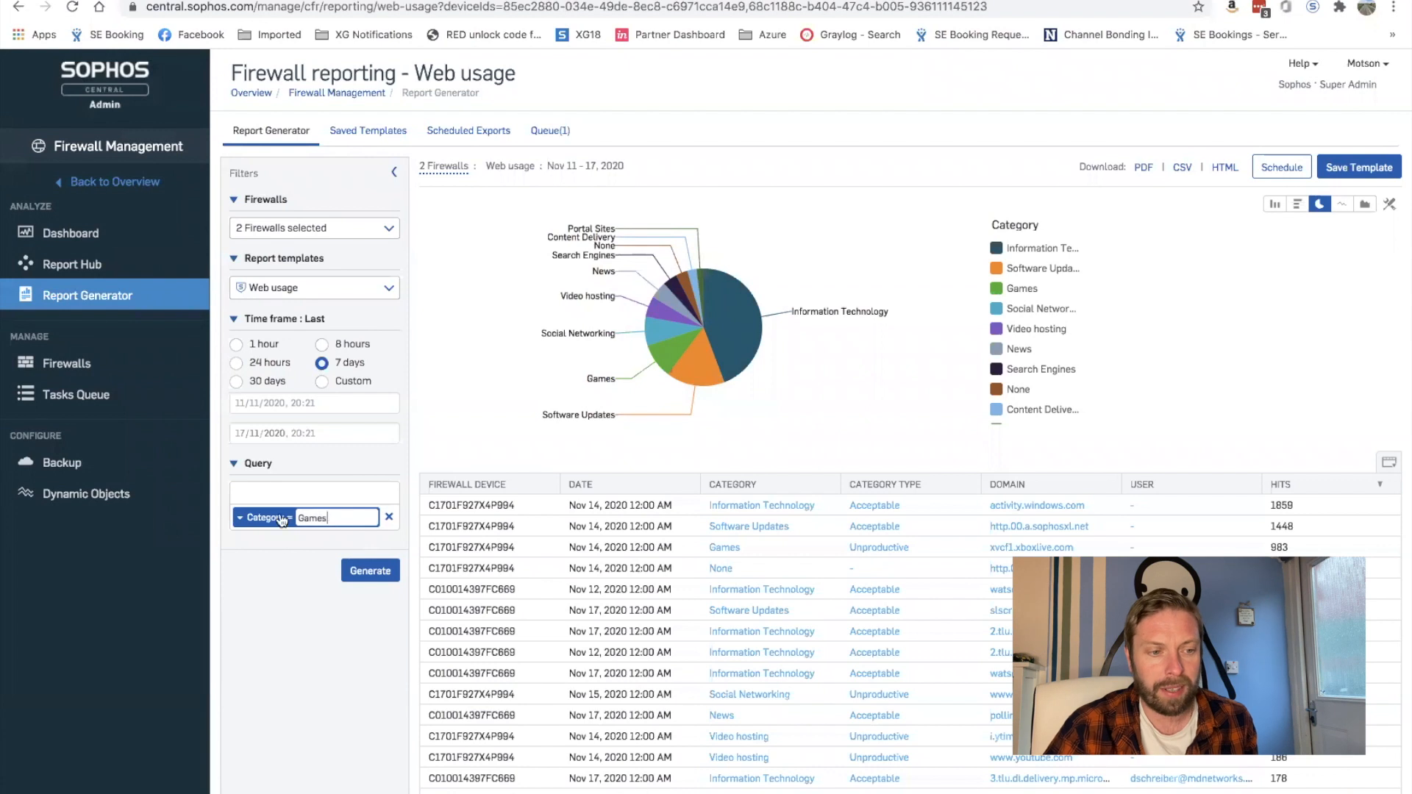
{"action": "left_click", "coordinate": [240, 521]}
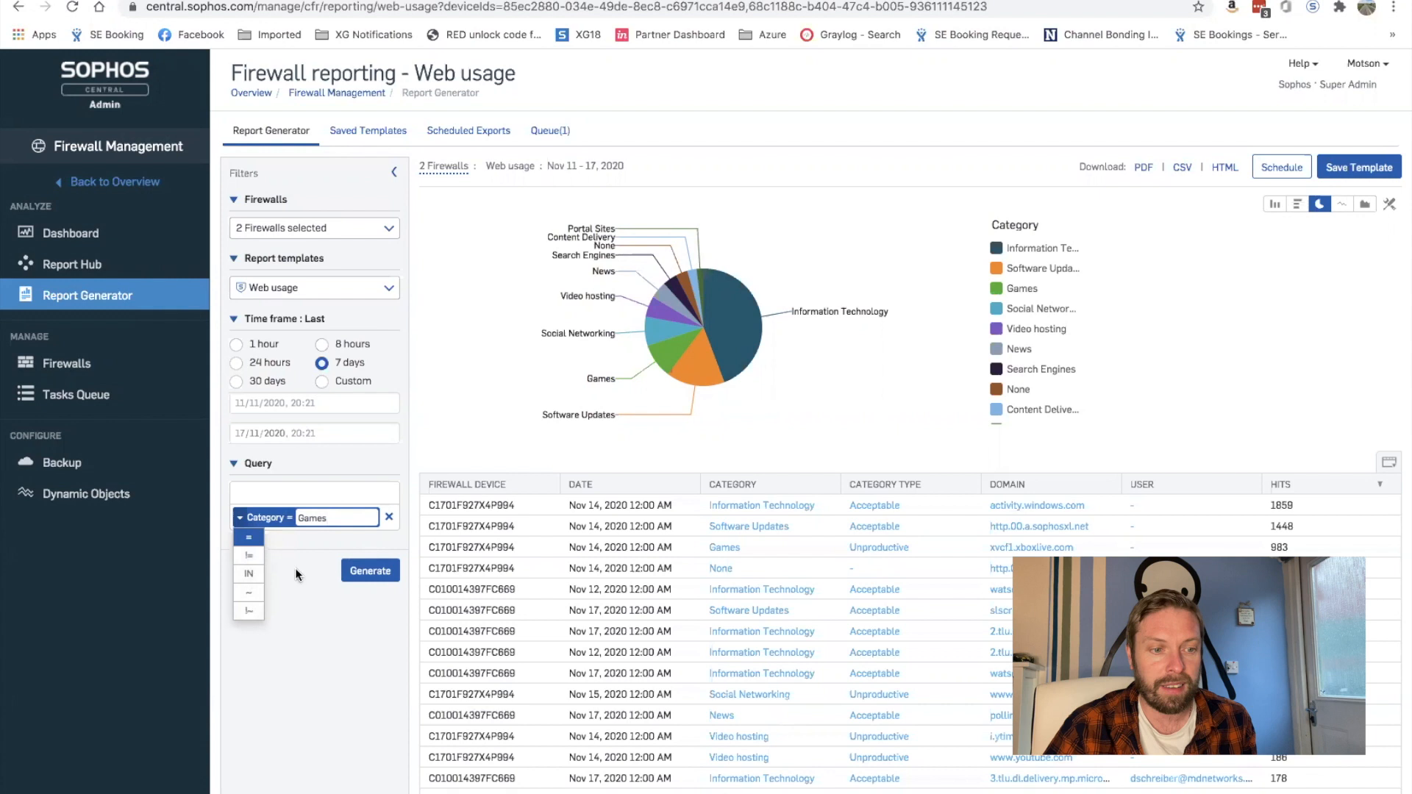
{"action": "left_click", "coordinate": [248, 574]}
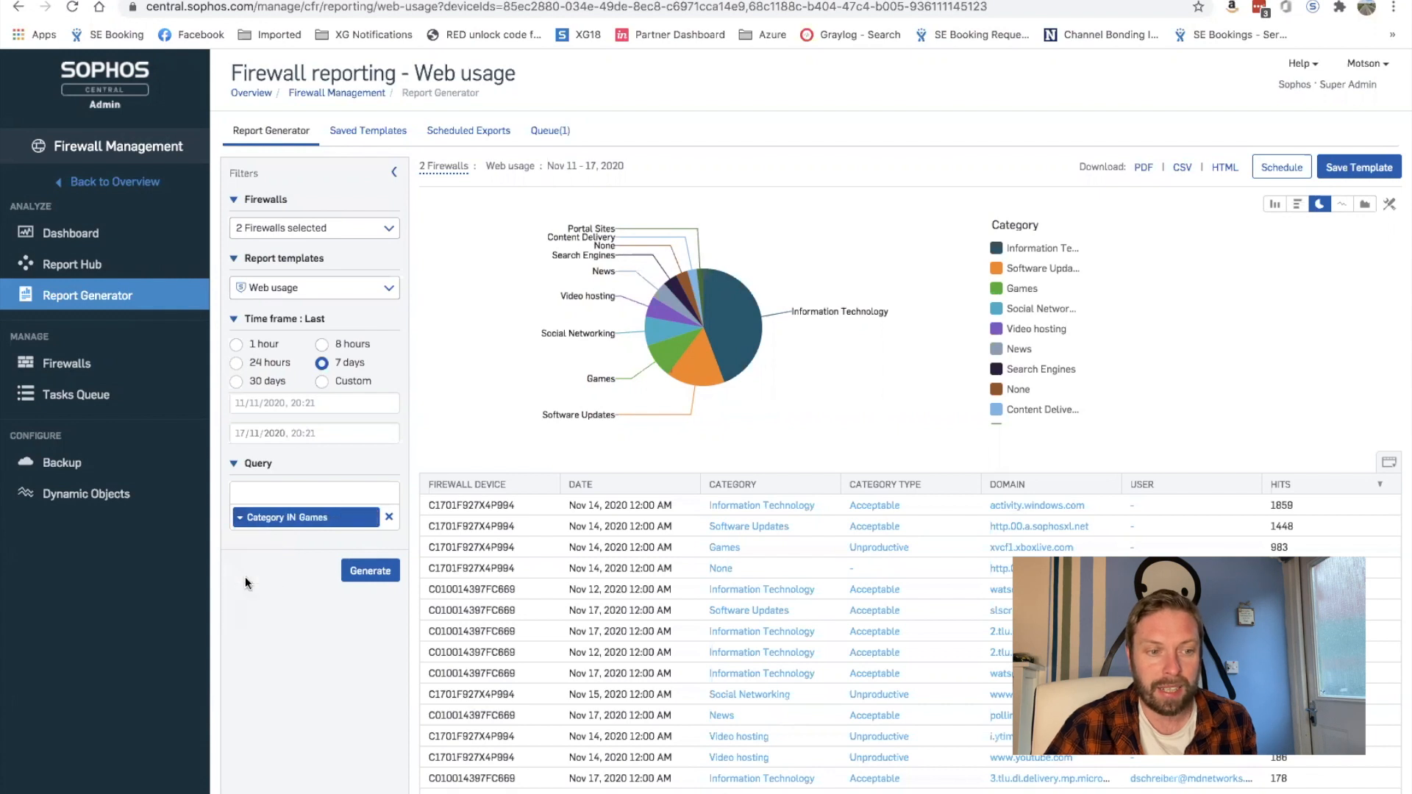
{"action": "left_click", "coordinate": [329, 517]}
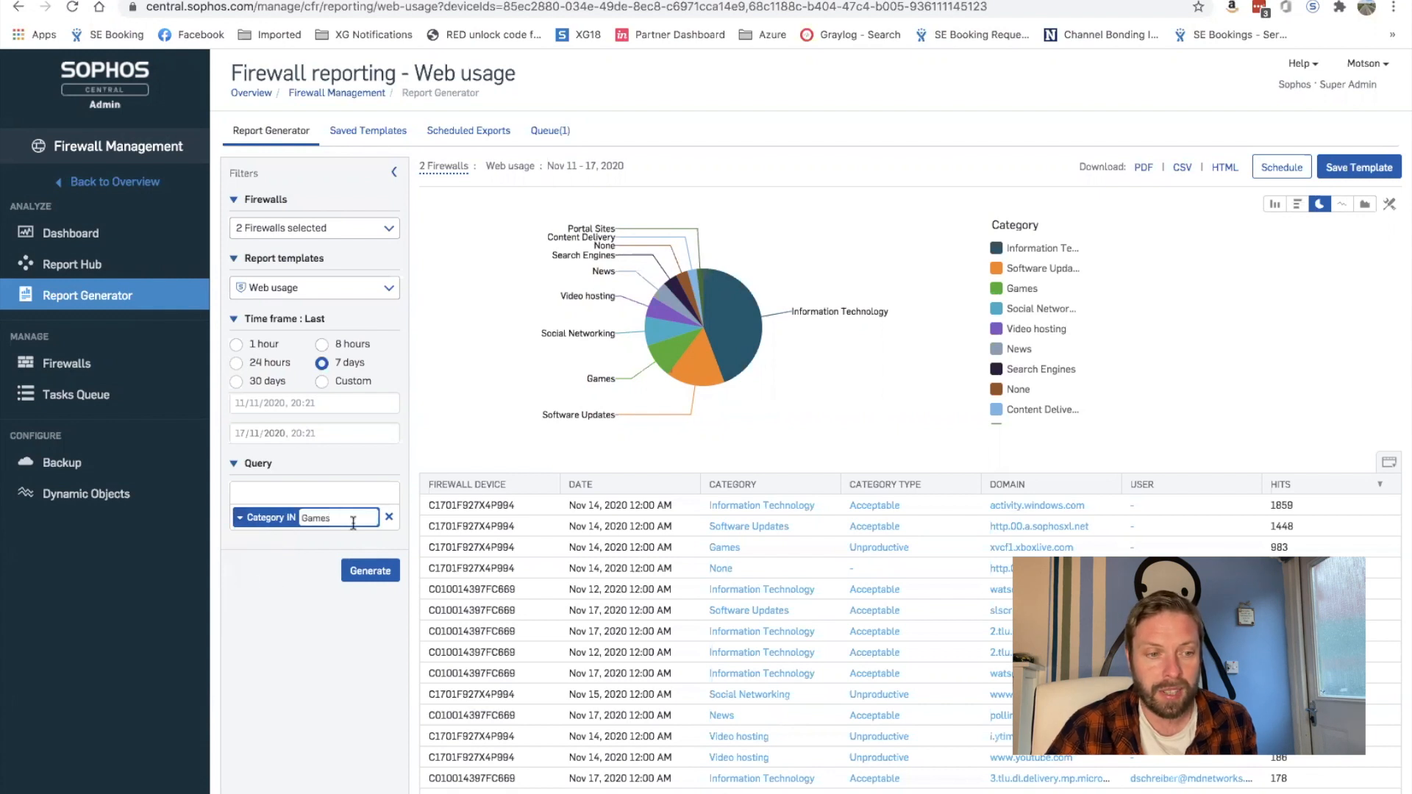
{"action": "type", "text": ","}
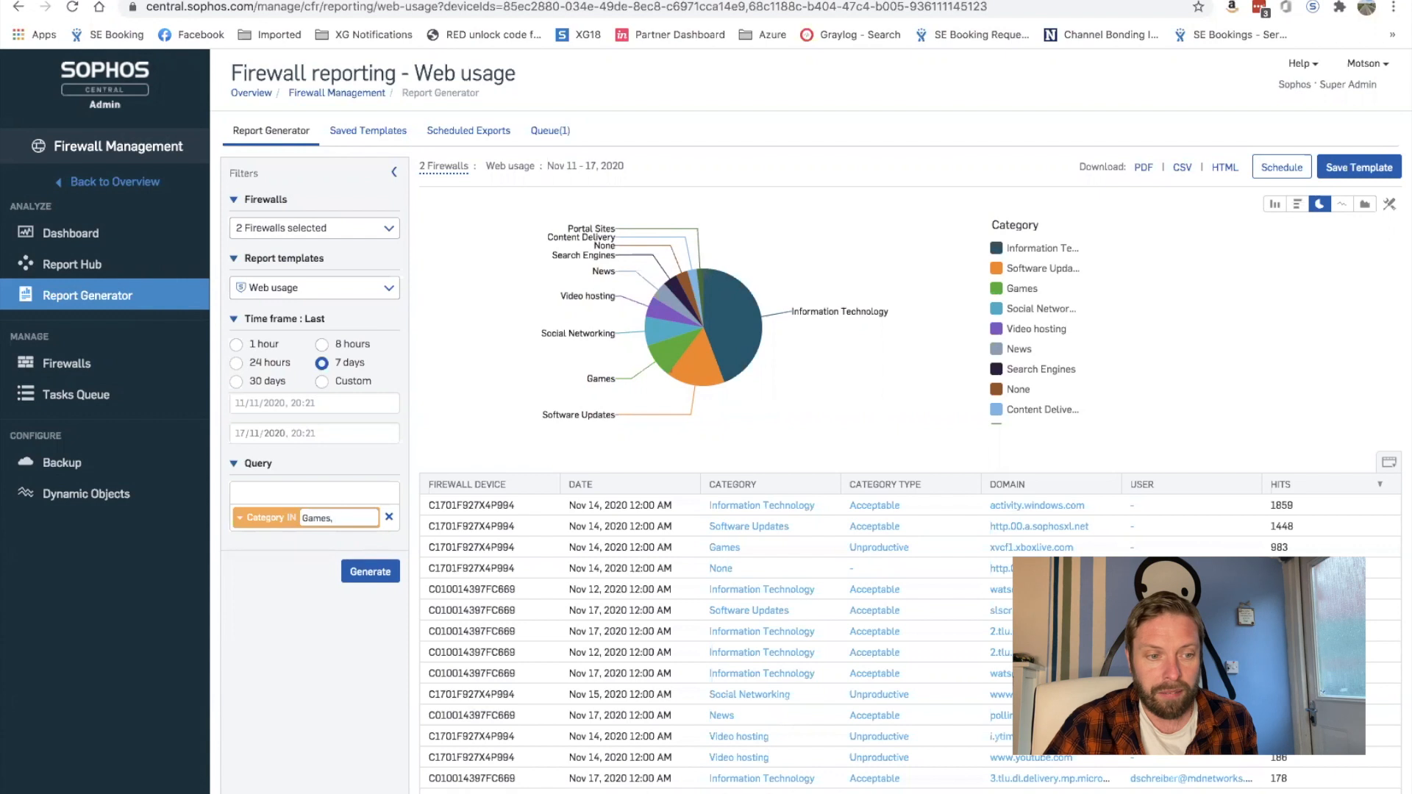
{"action": "type", "text": " Gamblin"}
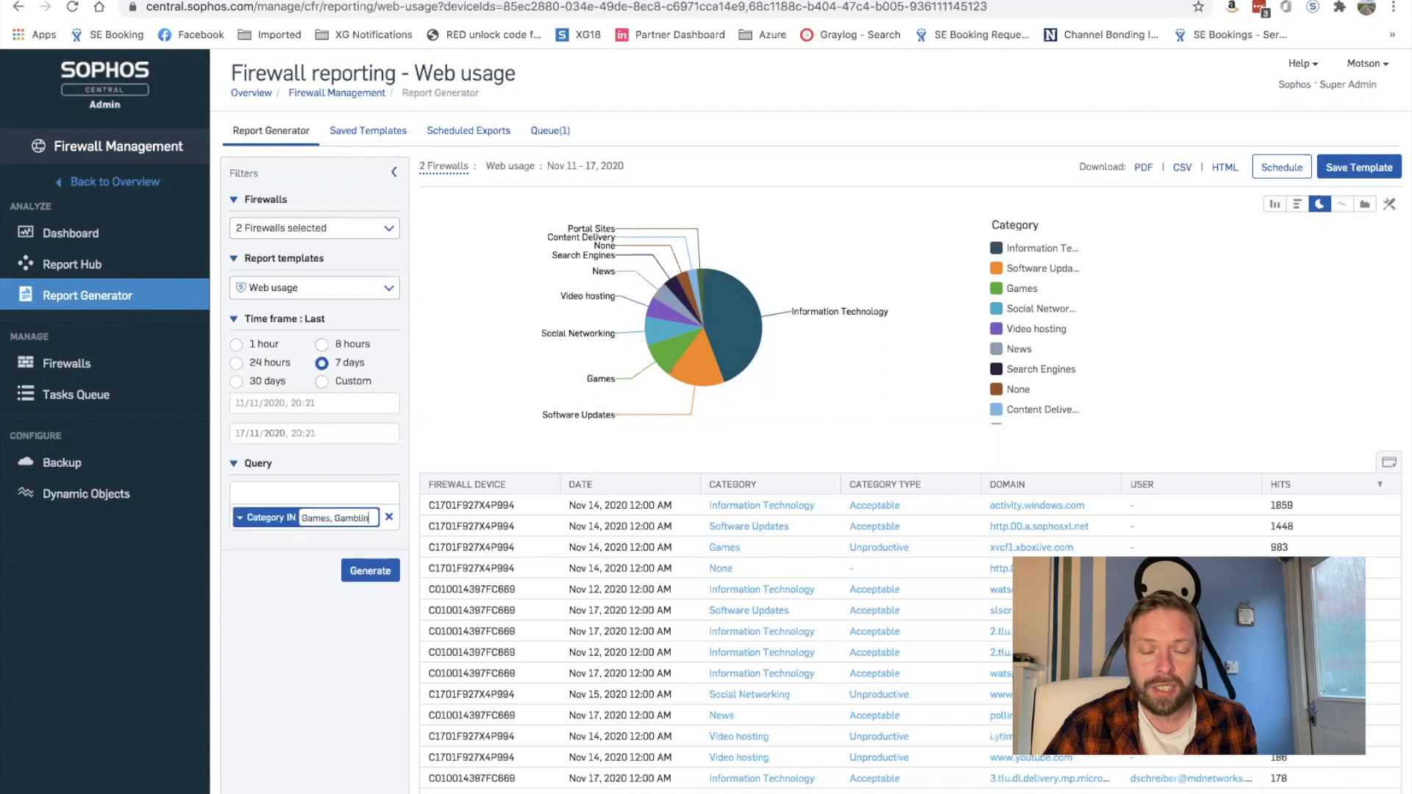
{"action": "type", "text": "g,"}
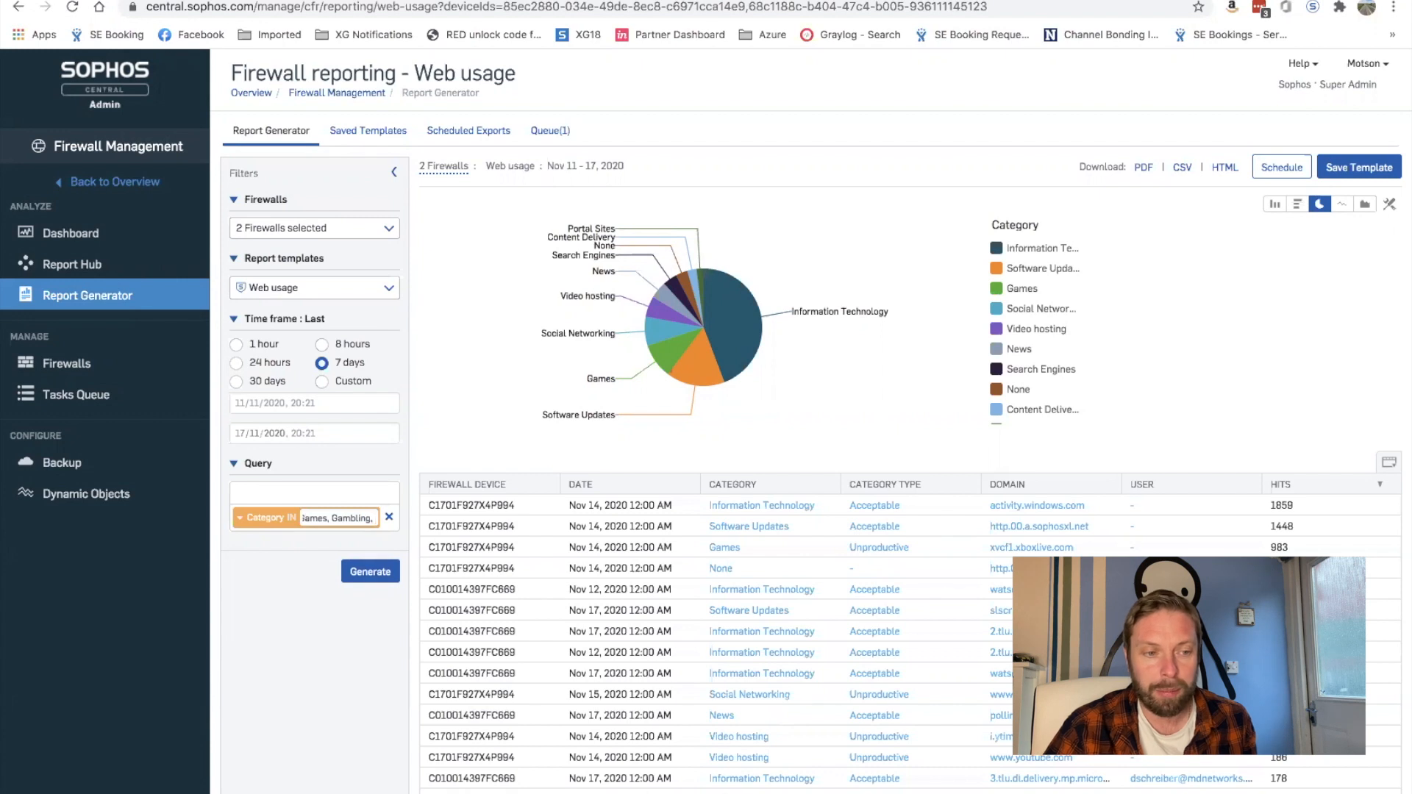
{"action": "type", "text": "Sexually exp"}
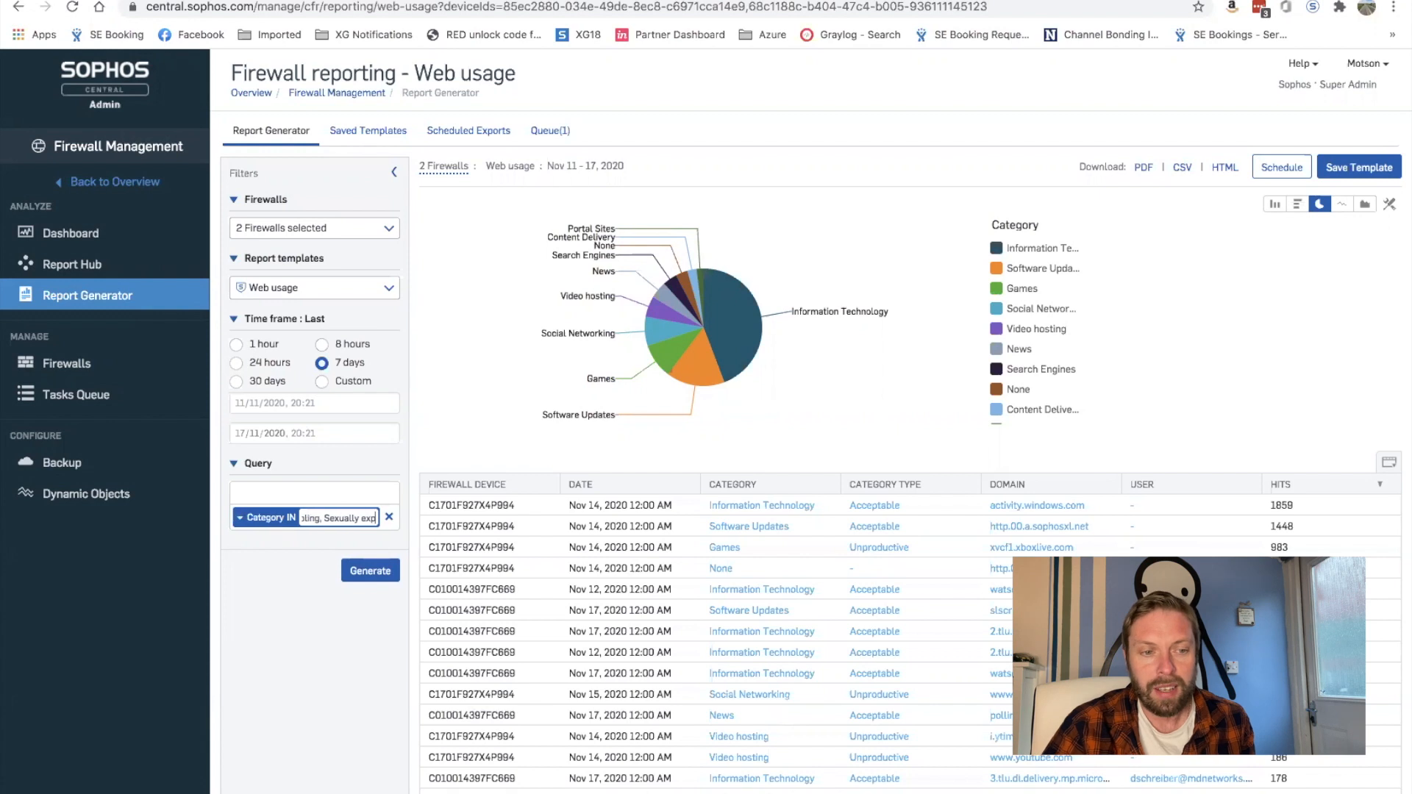
{"action": "type", "text": "licit"}
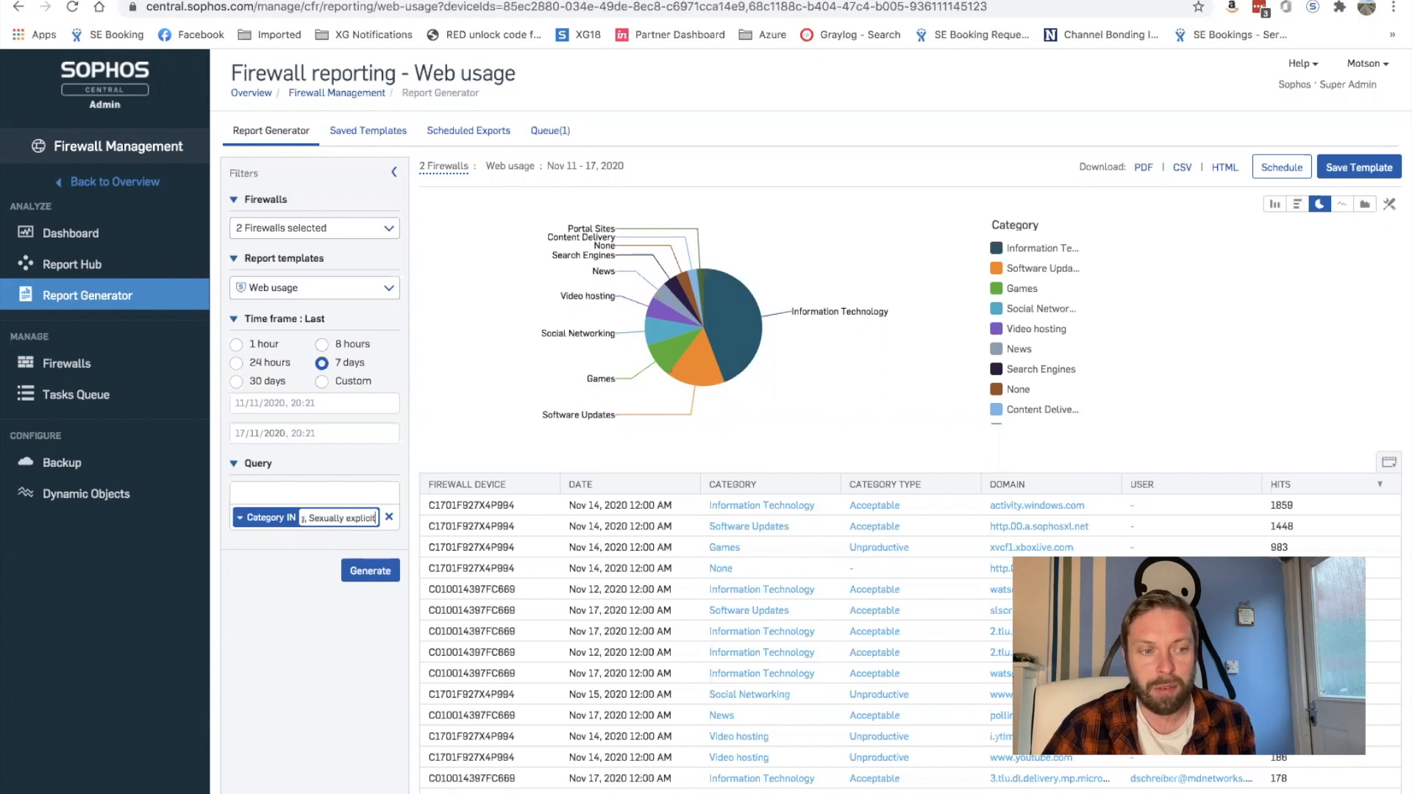
{"action": "type", "text": ",weap"}
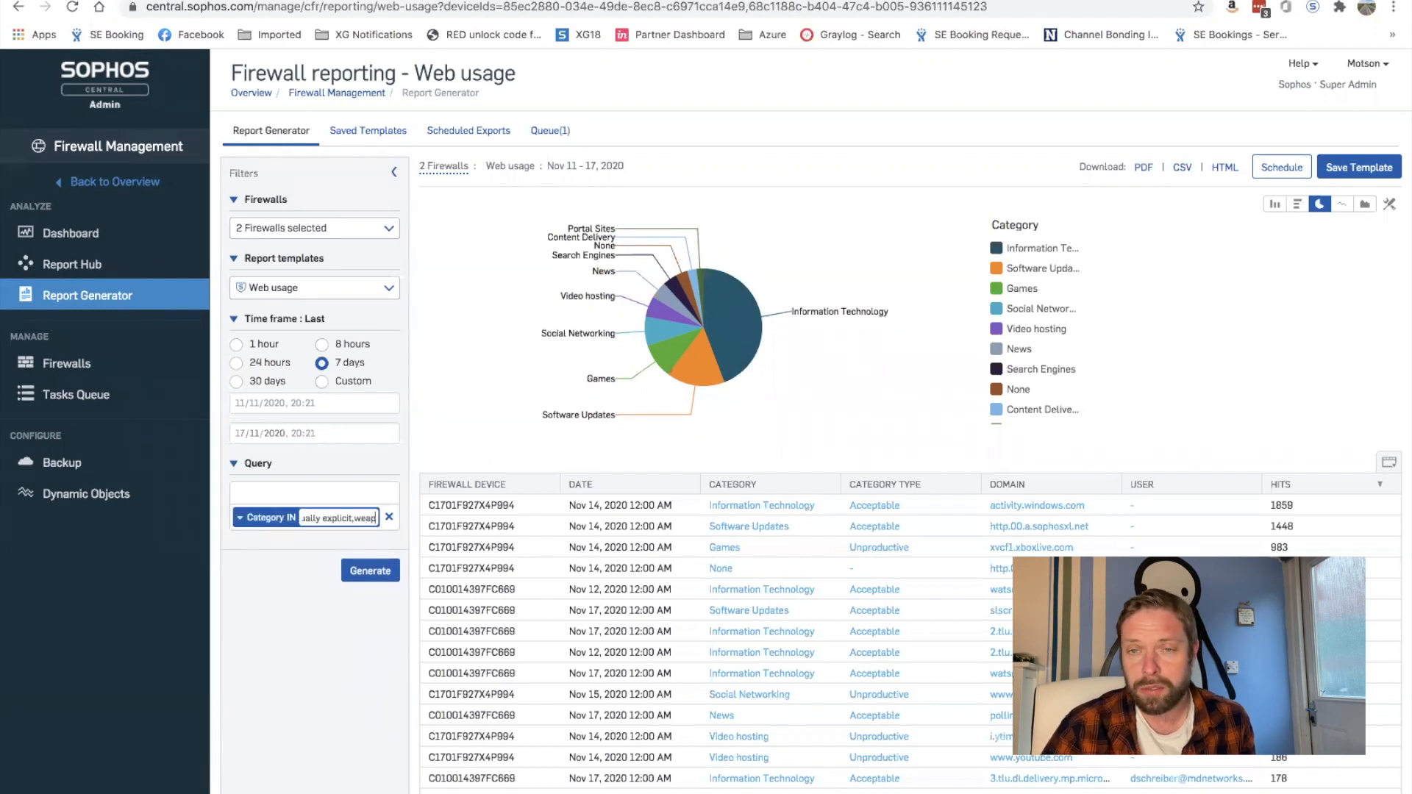
{"action": "type", "text": "ons"}
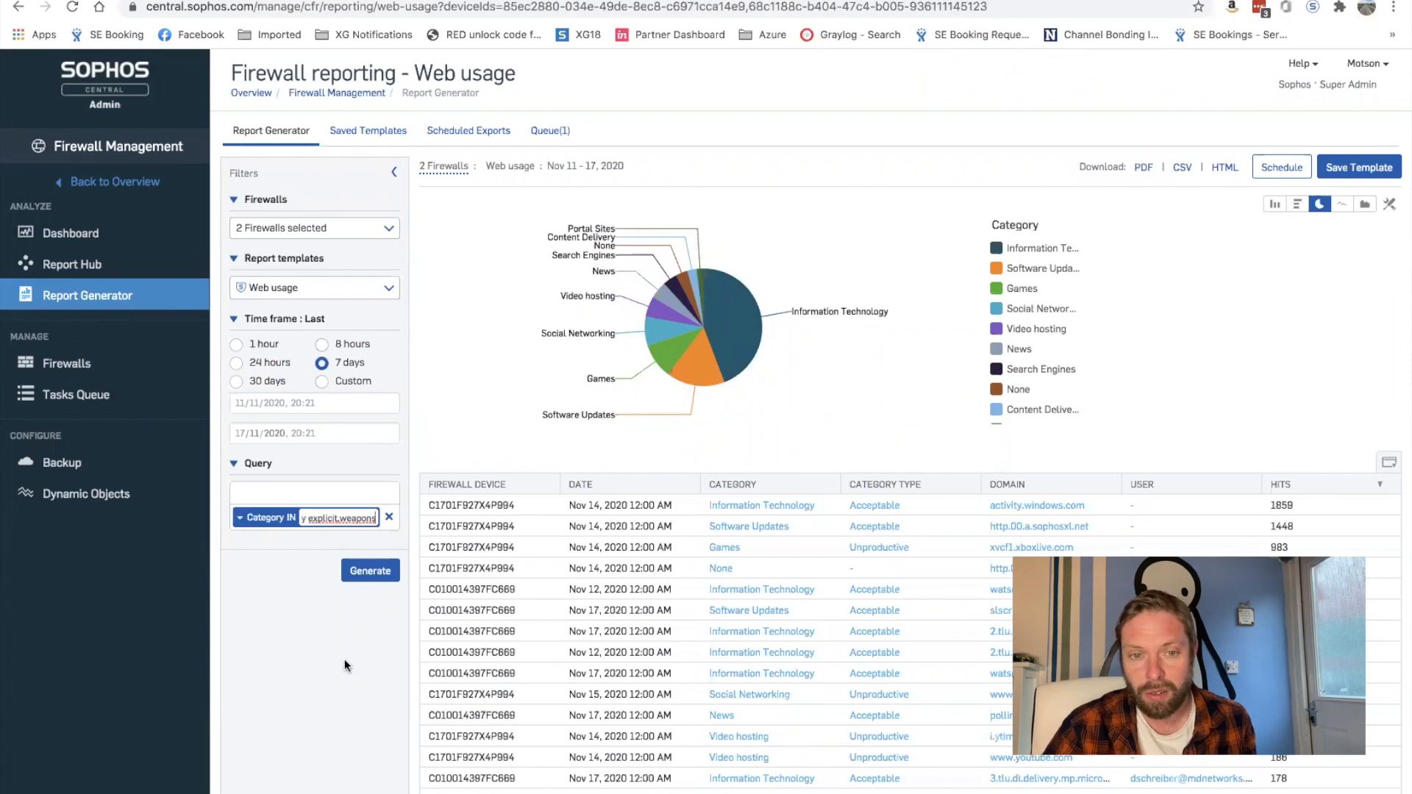
{"action": "key", "text": "Return"}
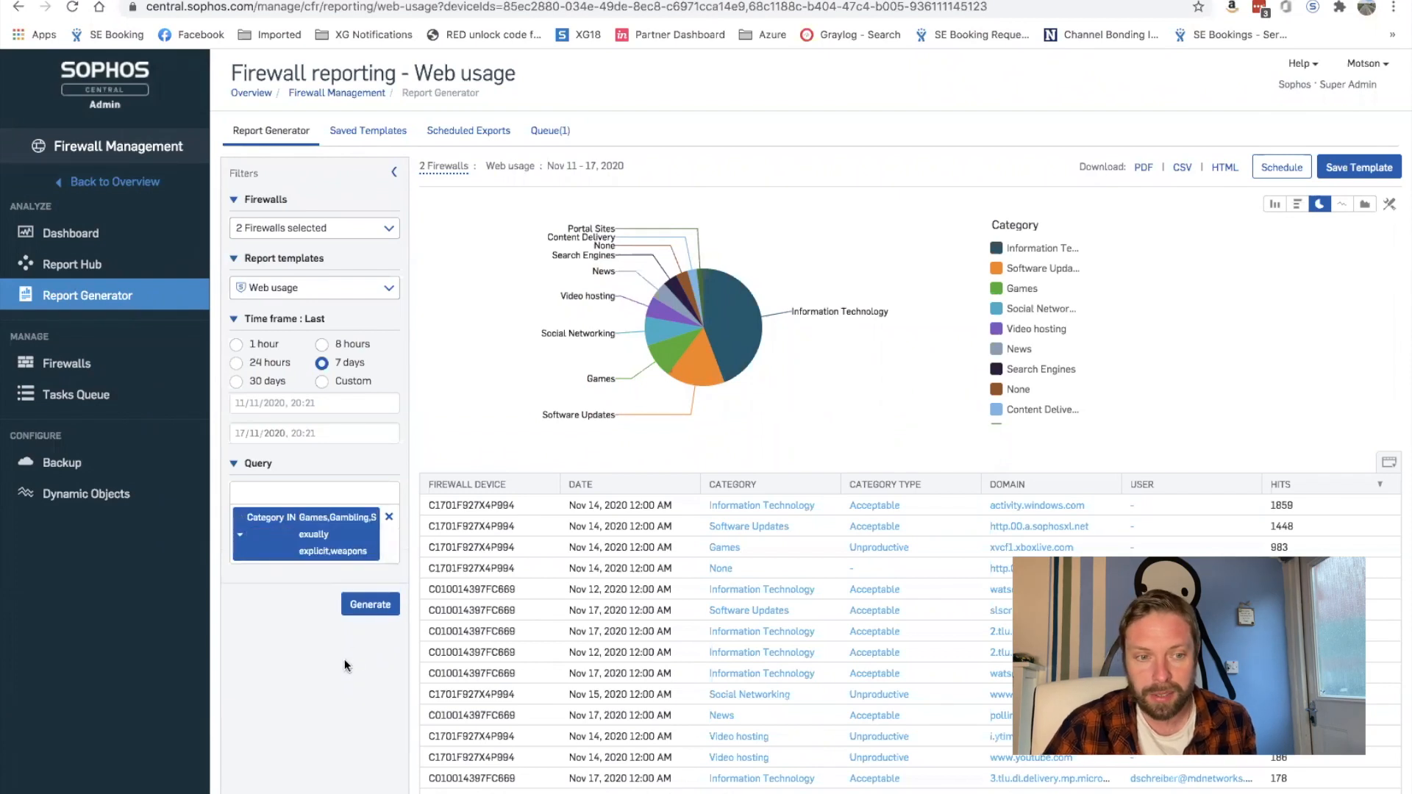
{"action": "left_click", "coordinate": [360, 607]}
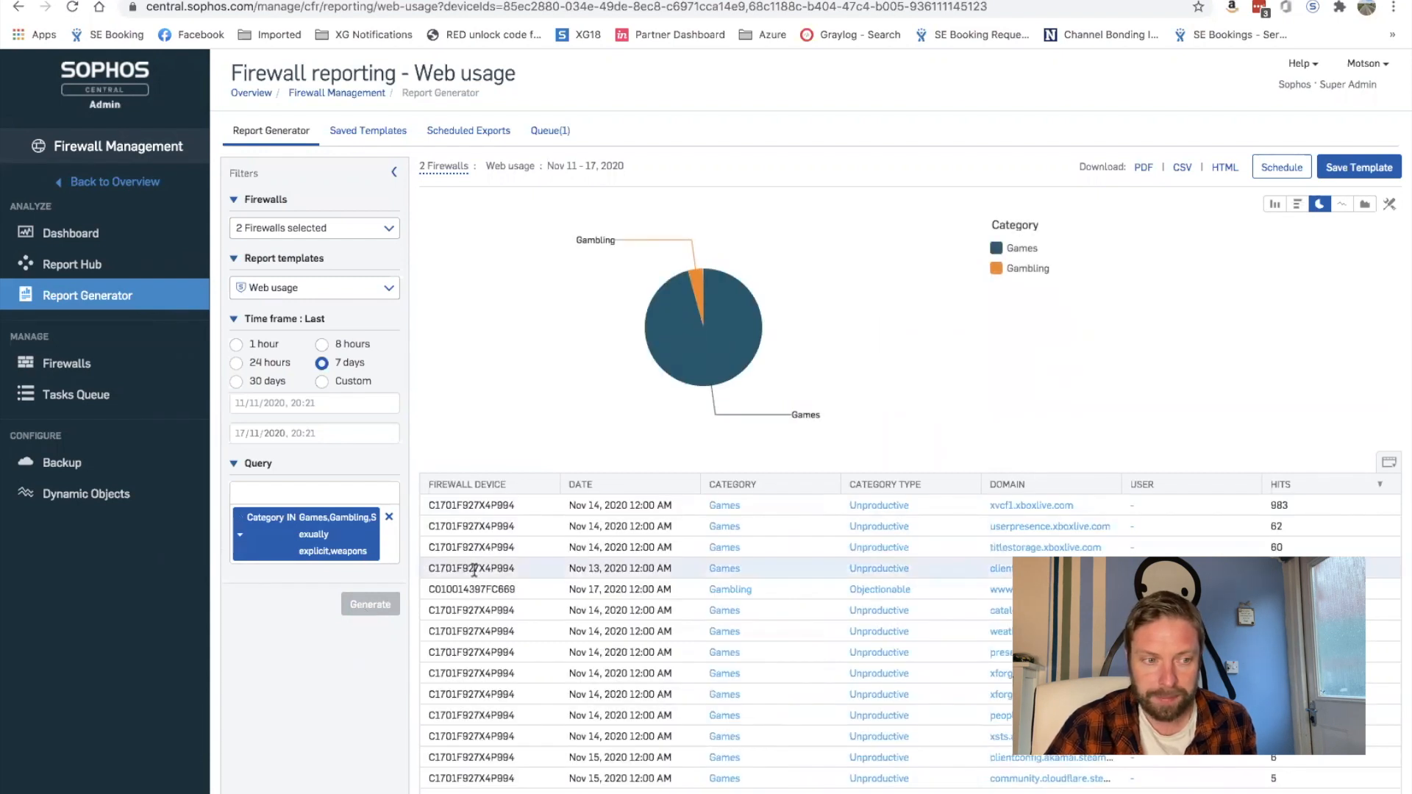
{"action": "scroll", "coordinate": [860, 572], "scroll_direction": "down", "scroll_amount": 10}
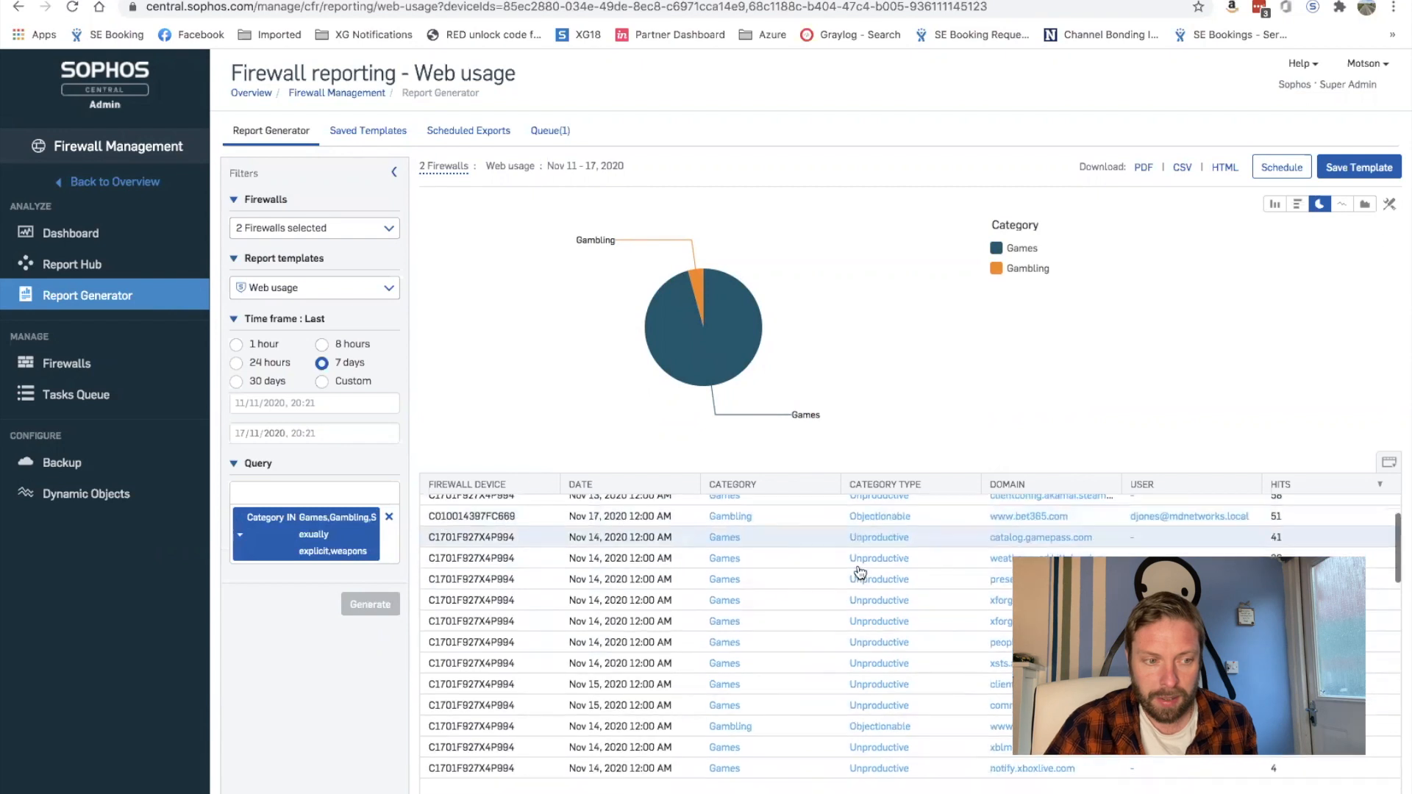
{"action": "scroll", "coordinate": [860, 572], "scroll_direction": "down", "scroll_amount": 5}
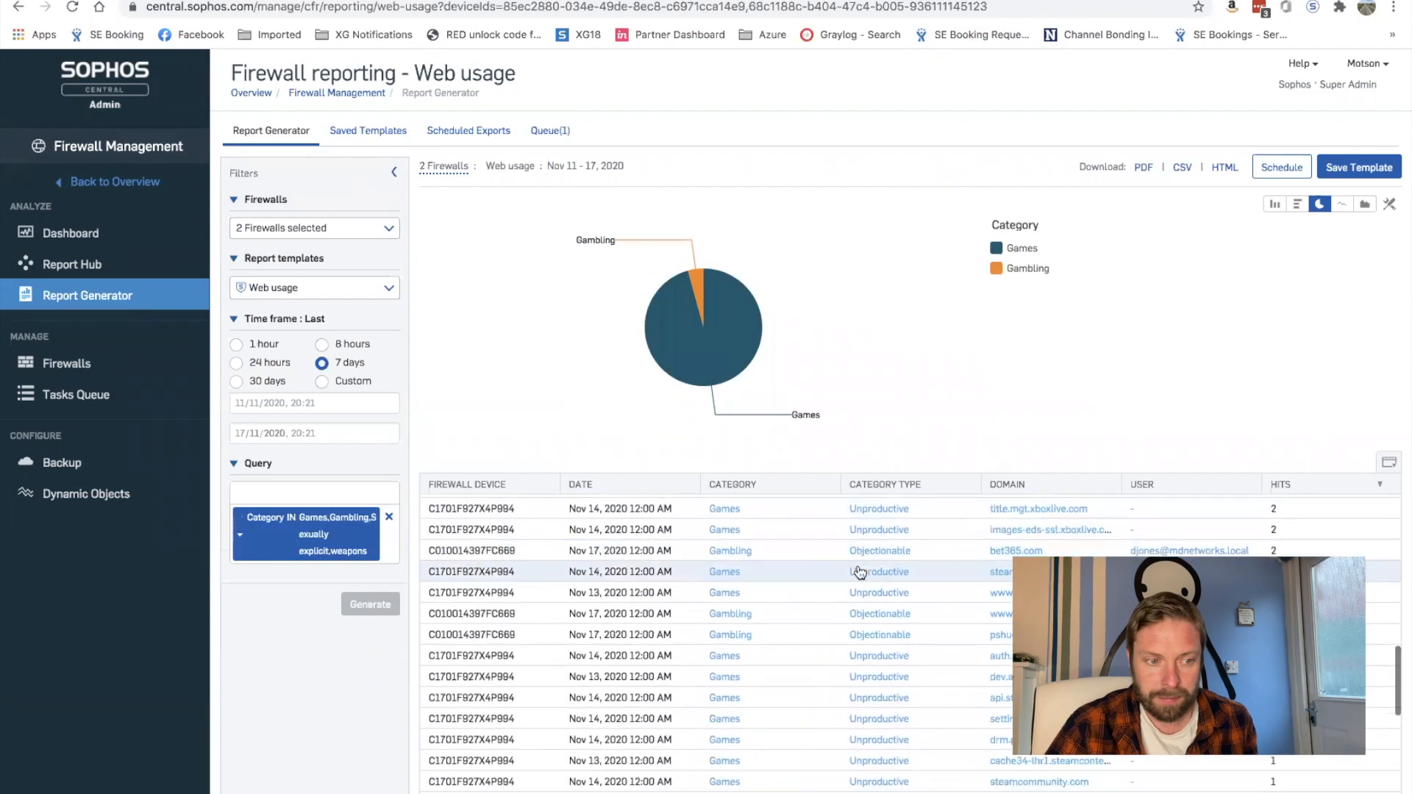
{"action": "scroll", "coordinate": [858, 565], "scroll_direction": "up", "scroll_amount": 5}
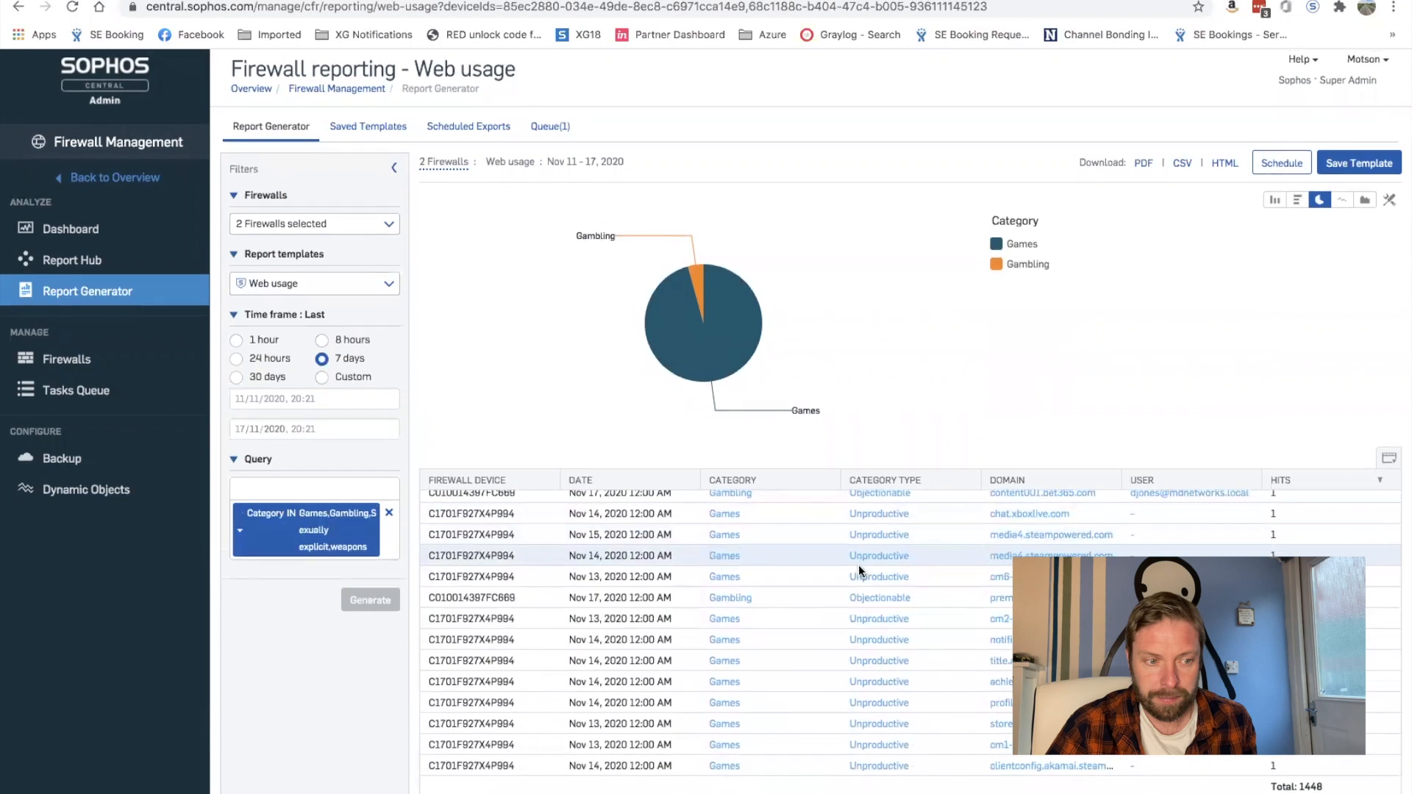
{"action": "scroll", "coordinate": [858, 565], "scroll_direction": "up", "scroll_amount": 5}
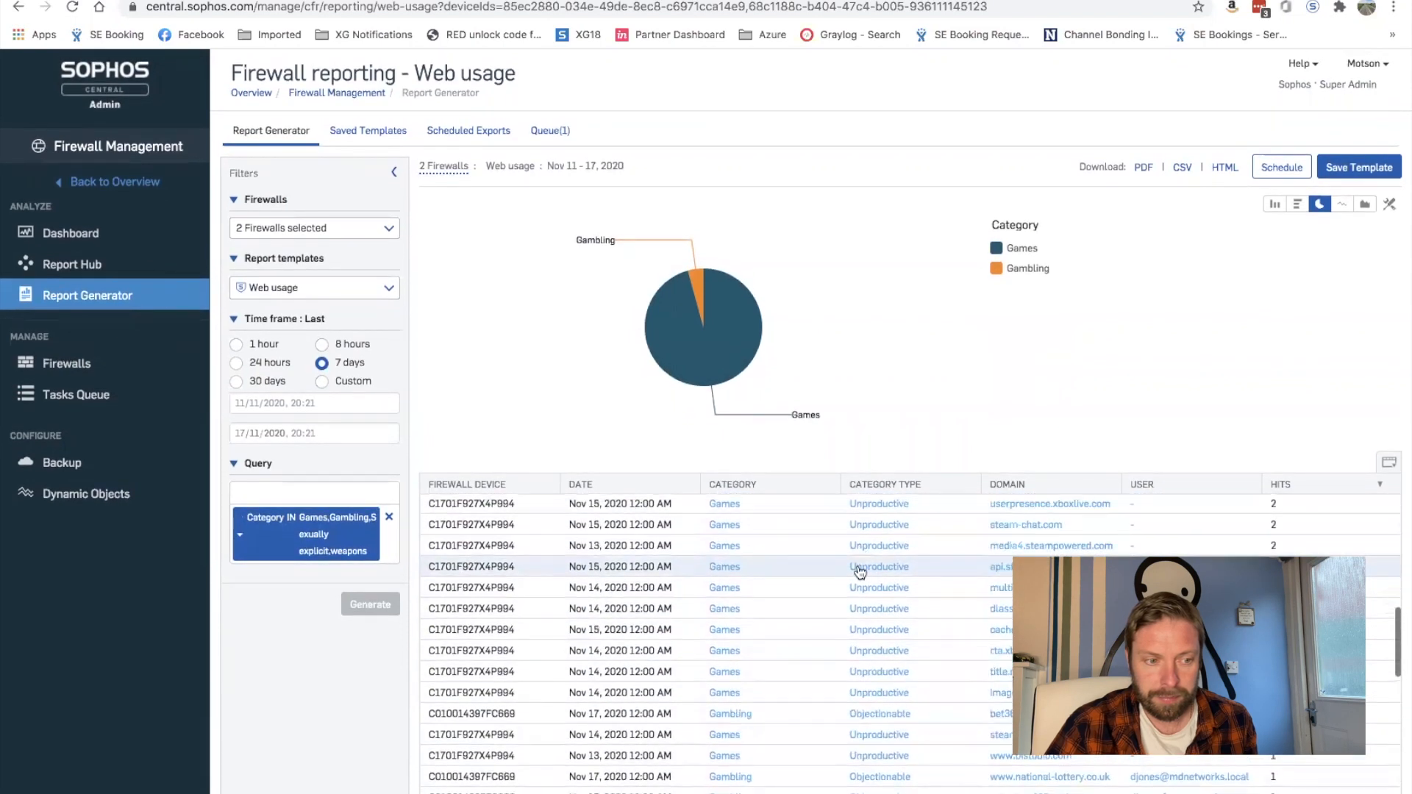
{"action": "scroll", "coordinate": [652, 598], "scroll_direction": "up", "scroll_amount": 3}
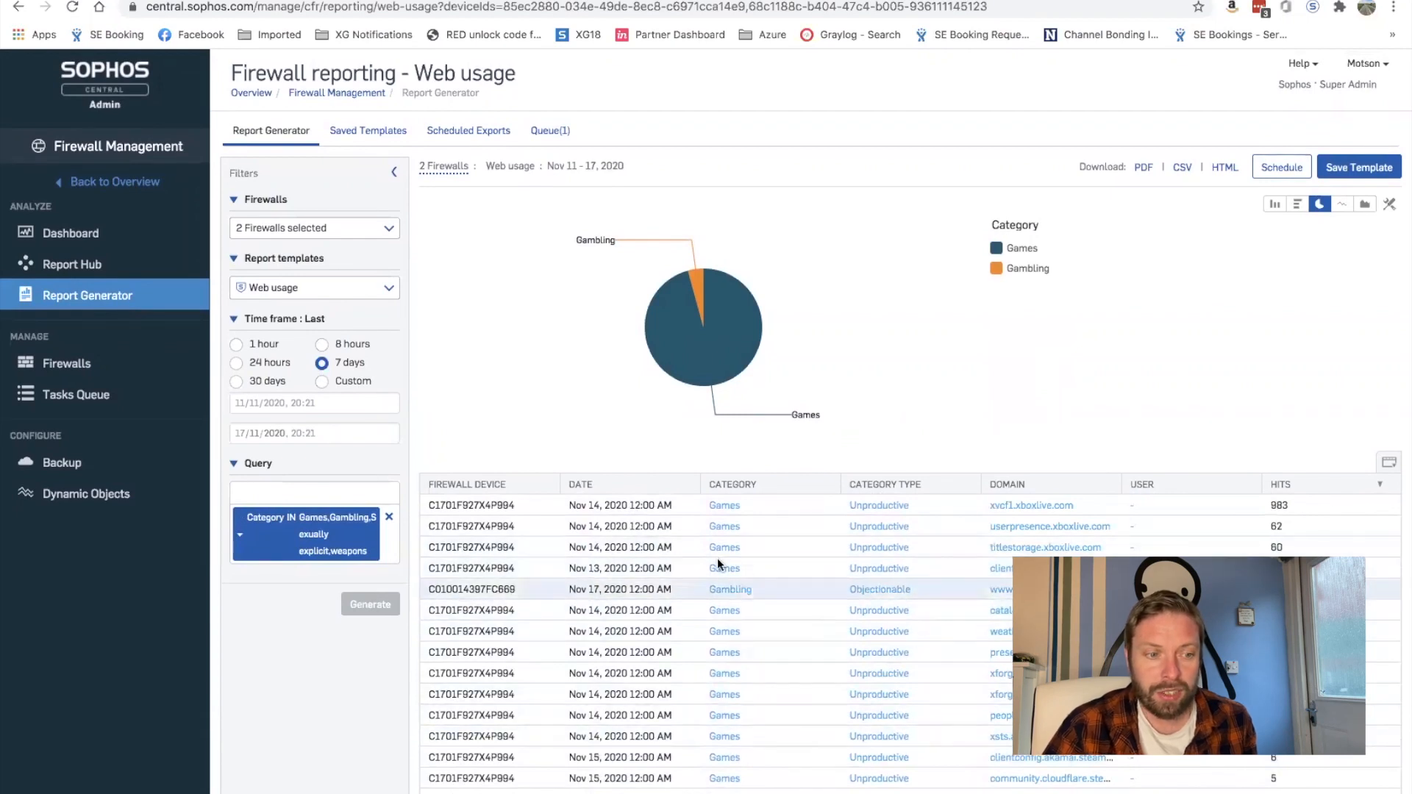
{"action": "left_click", "coordinate": [252, 499]}
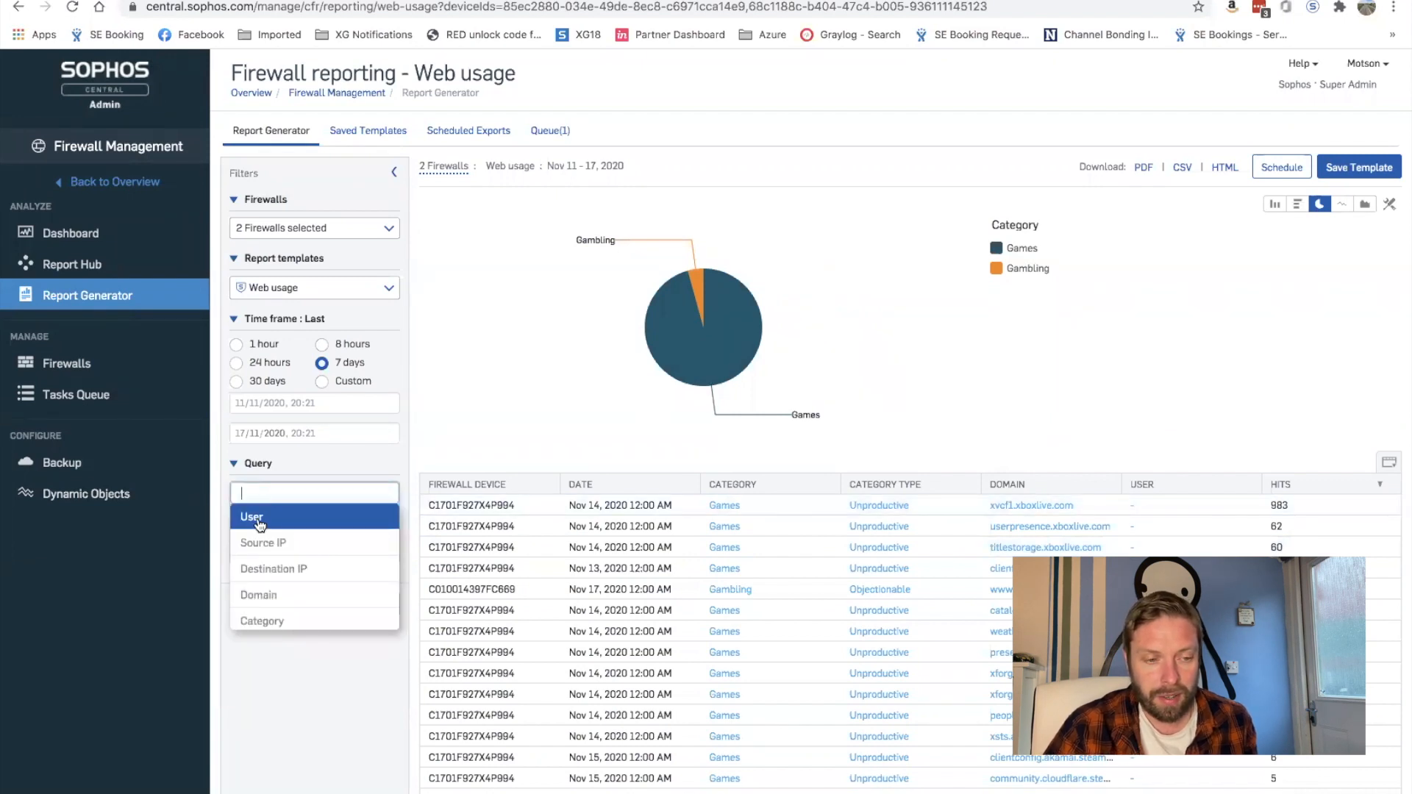
{"action": "scroll", "coordinate": [279, 543], "scroll_direction": "down", "scroll_amount": 2}
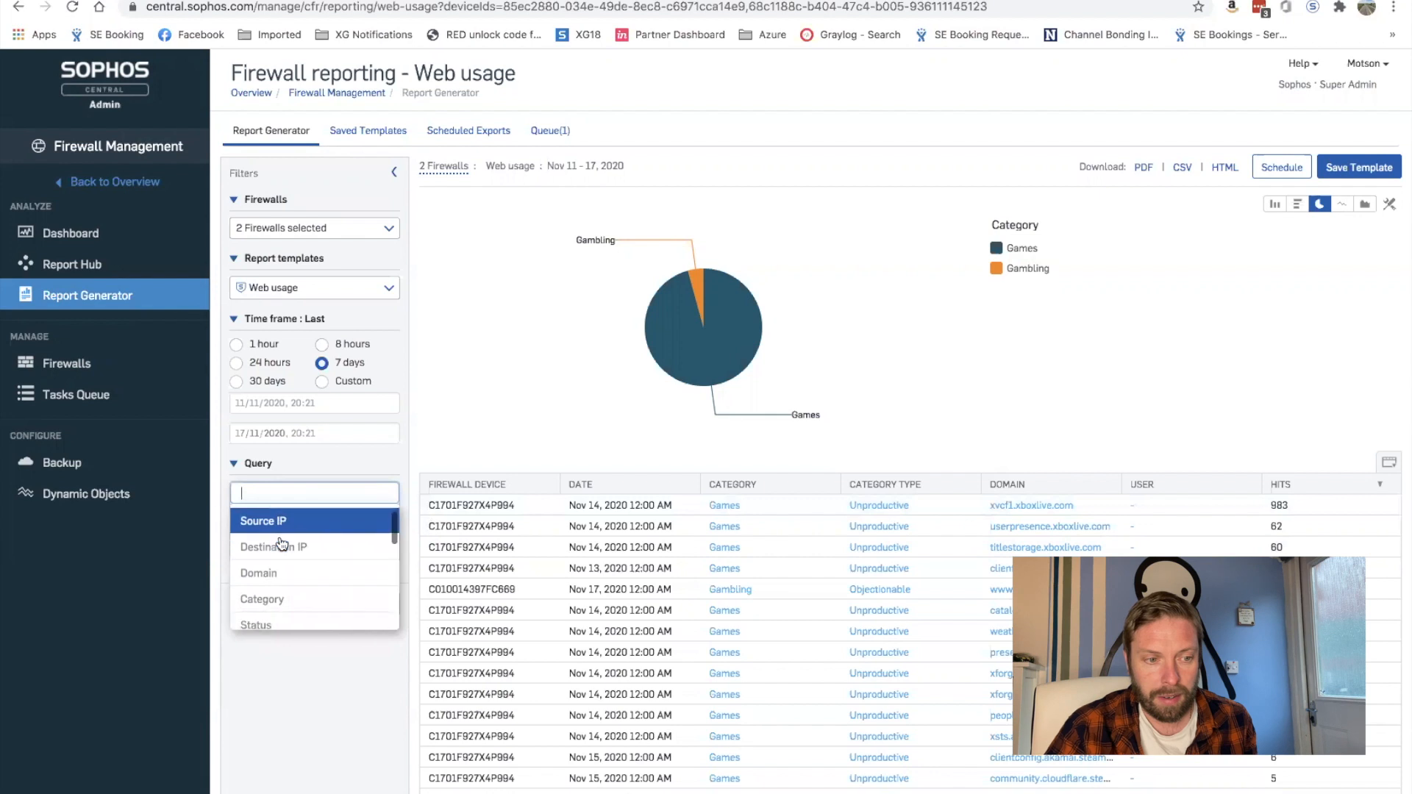
{"action": "scroll", "coordinate": [281, 543], "scroll_direction": "down", "scroll_amount": 3}
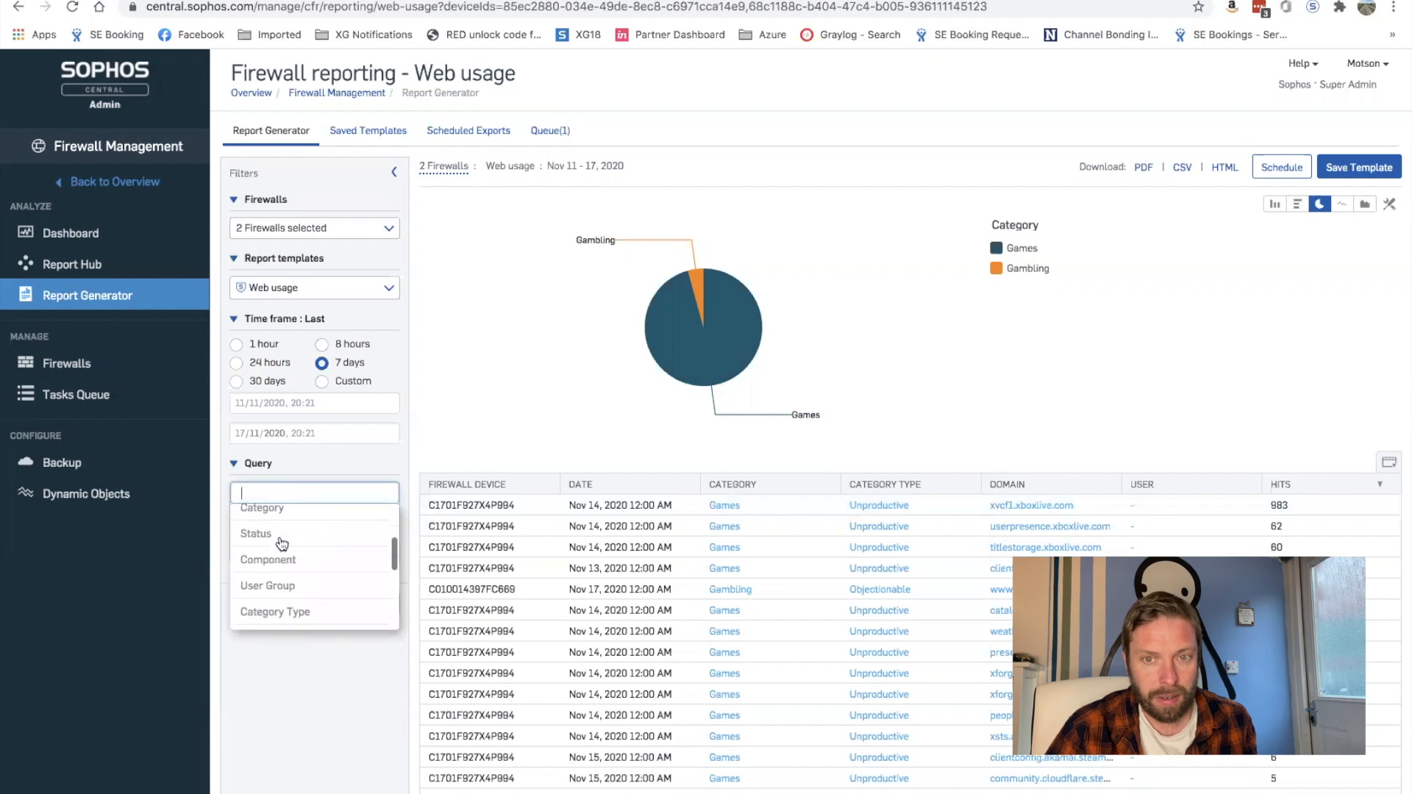
{"action": "scroll", "coordinate": [281, 545], "scroll_direction": "down", "scroll_amount": 1}
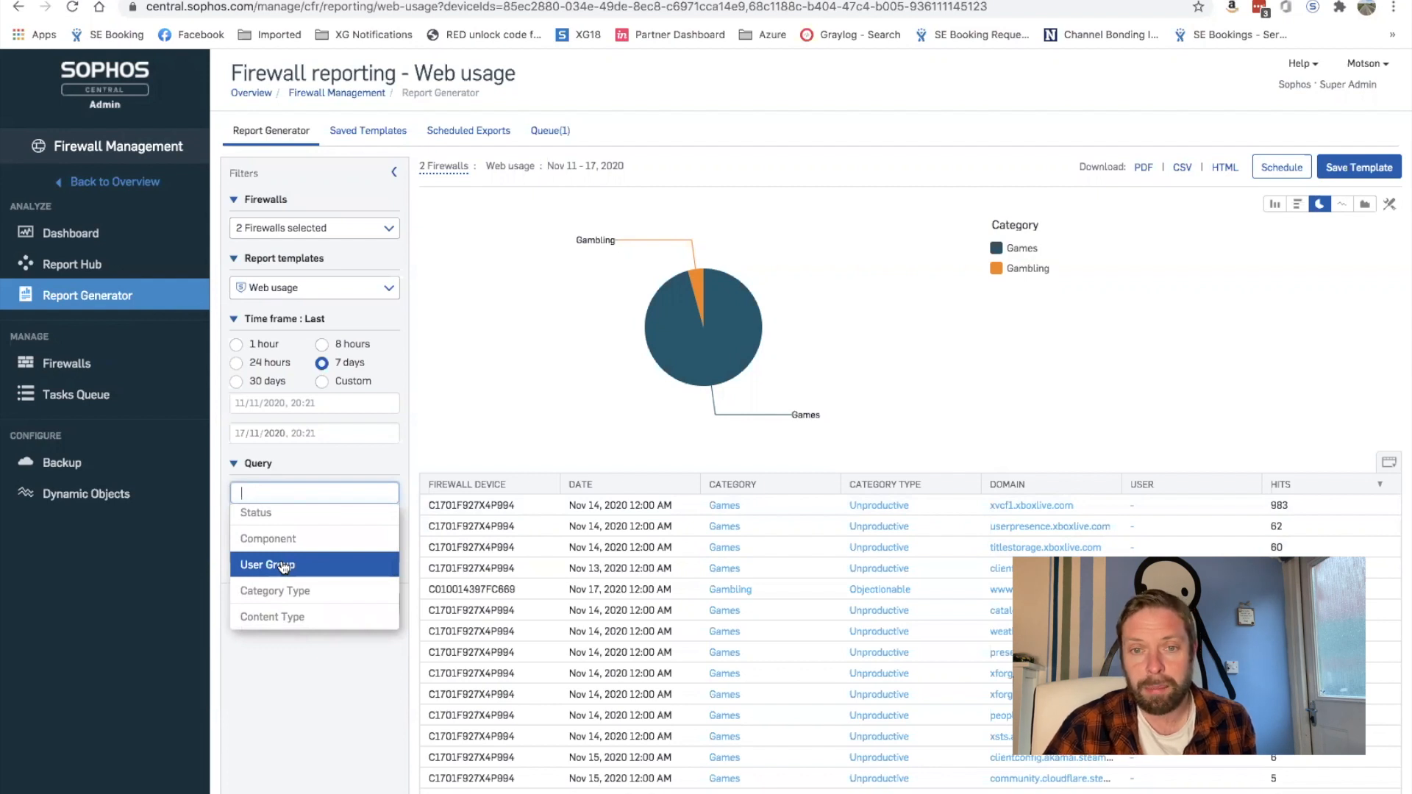
{"action": "key", "text": "Escape"}
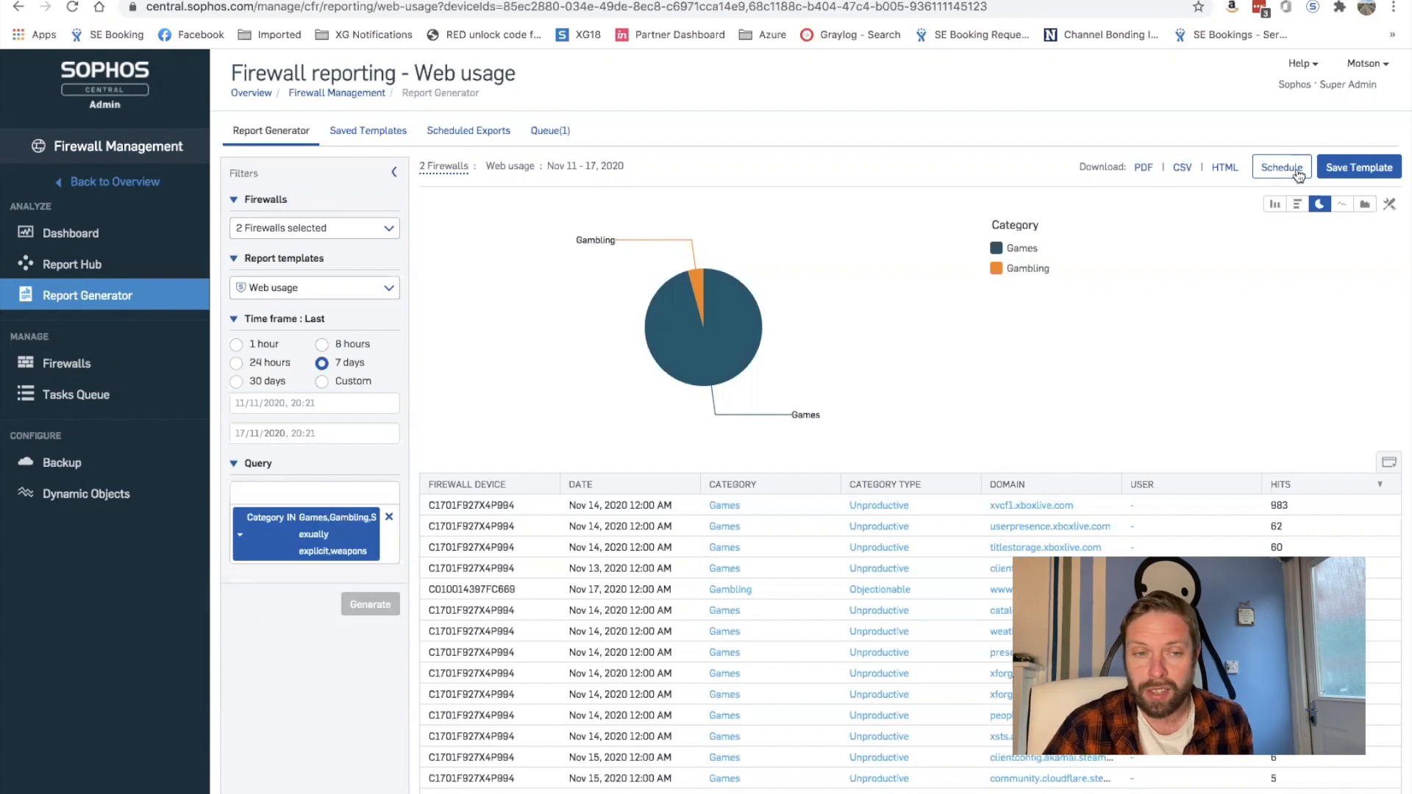
{"action": "left_click", "coordinate": [1369, 178]}
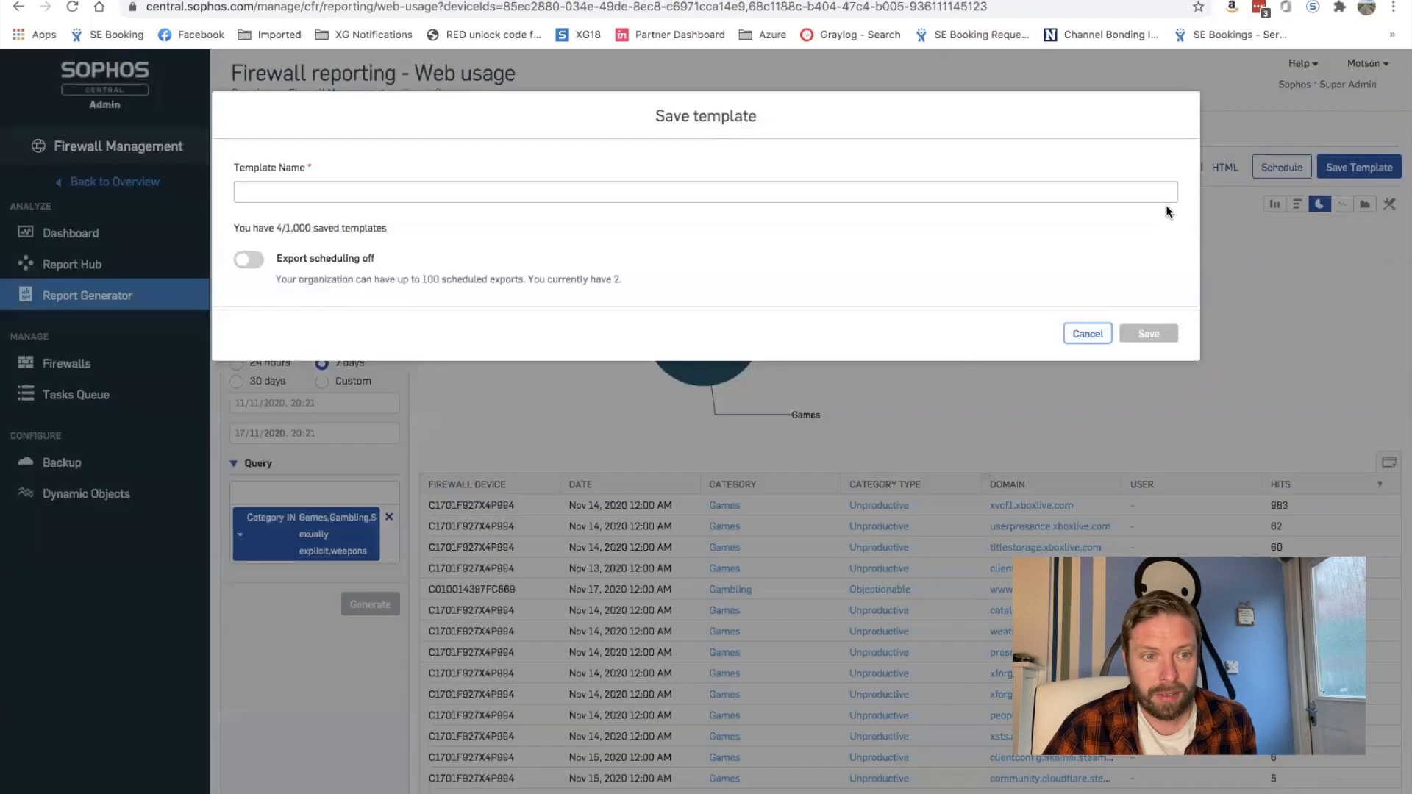
{"action": "left_click", "coordinate": [271, 196]}
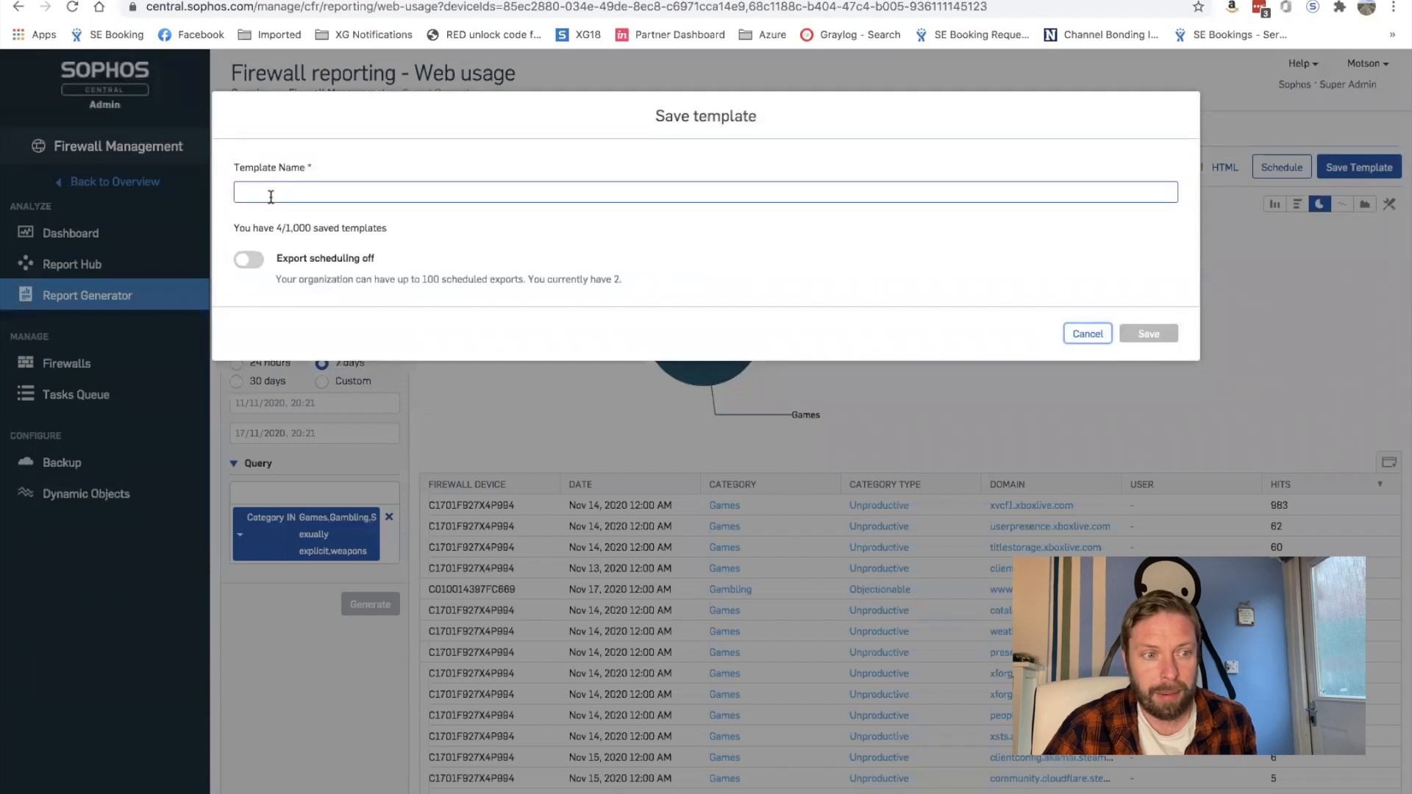
{"action": "left_click", "coordinate": [1087, 334]}
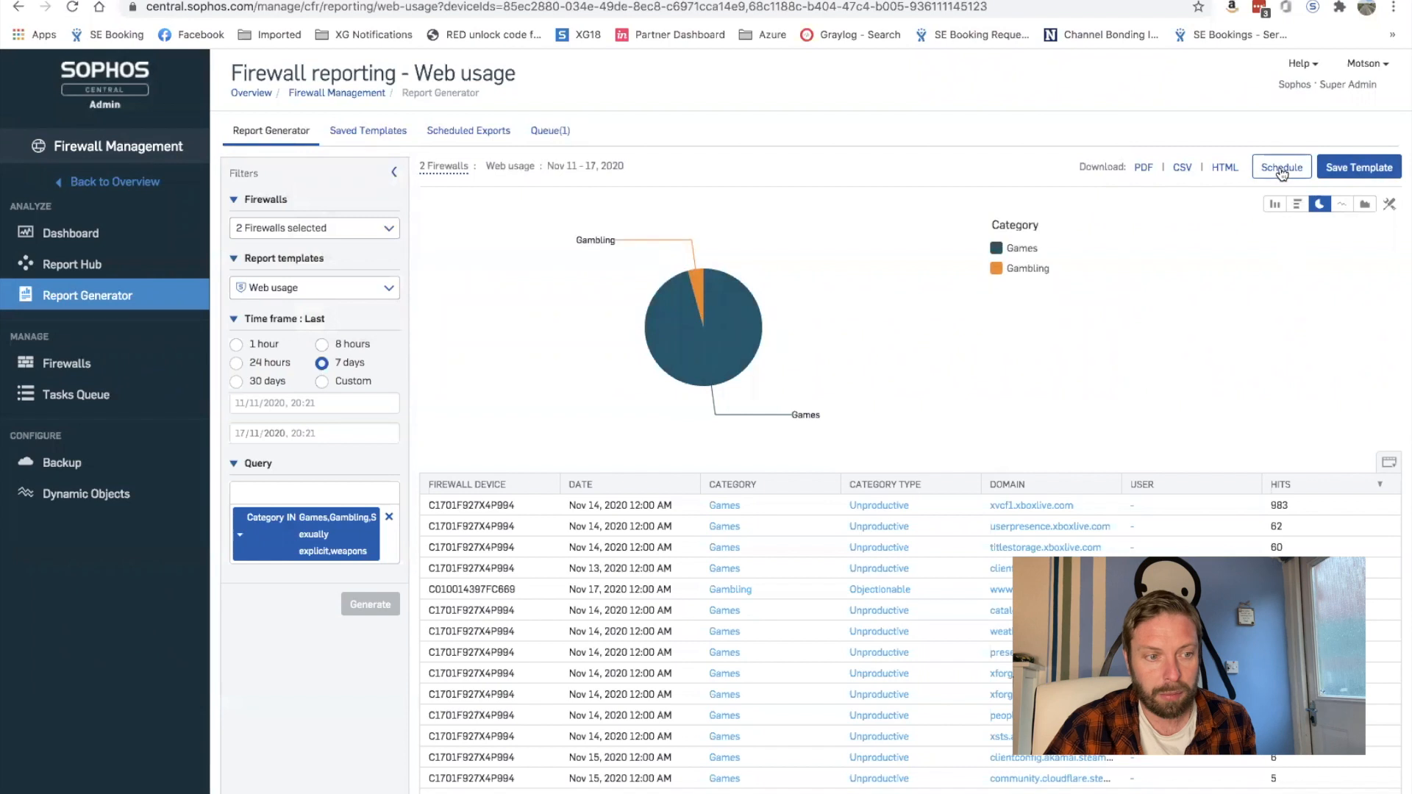
{"action": "left_click", "coordinate": [1282, 167]}
Step: Name the report template 'Blocked Categories Report'
{"action": "left_click", "coordinate": [289, 195]}
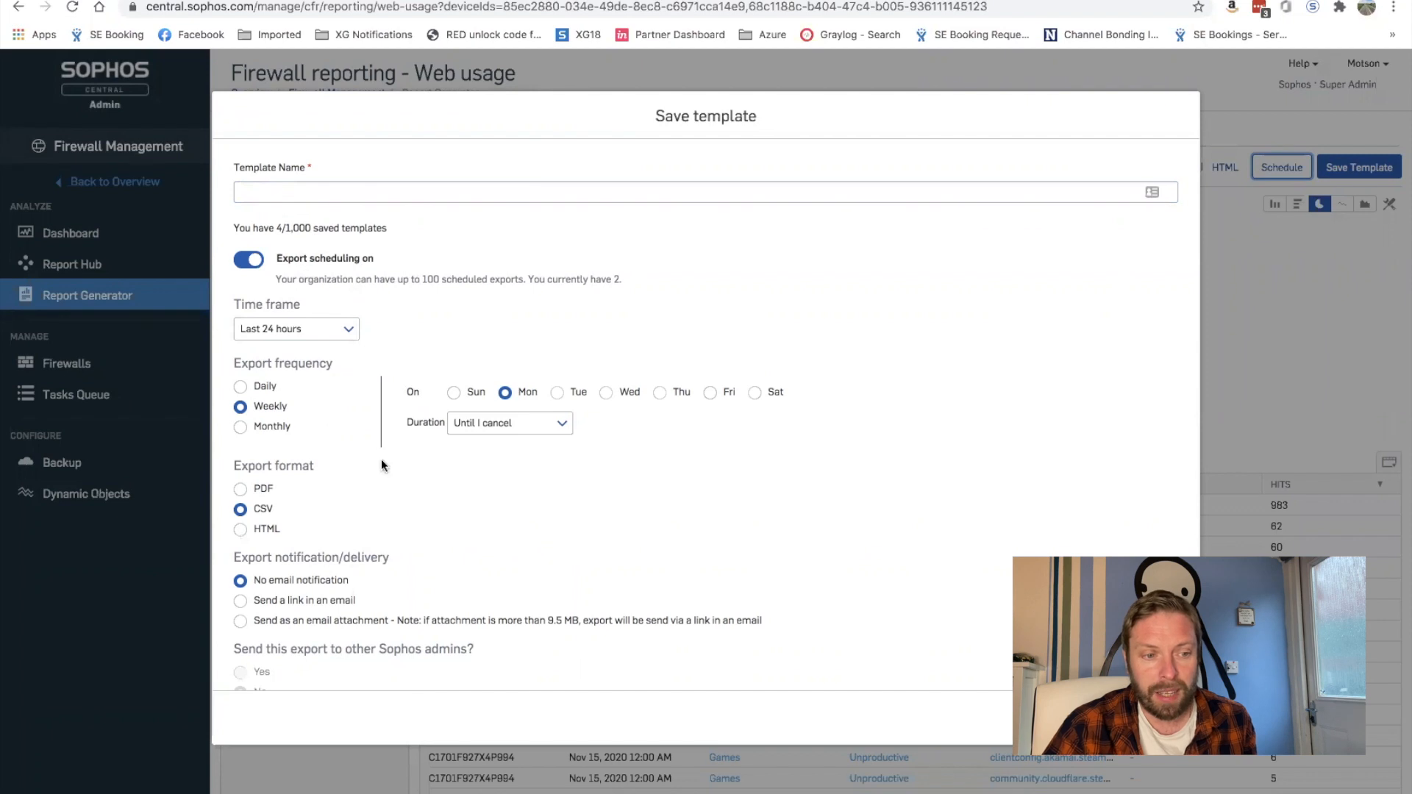
{"action": "left_click", "coordinate": [282, 192]}
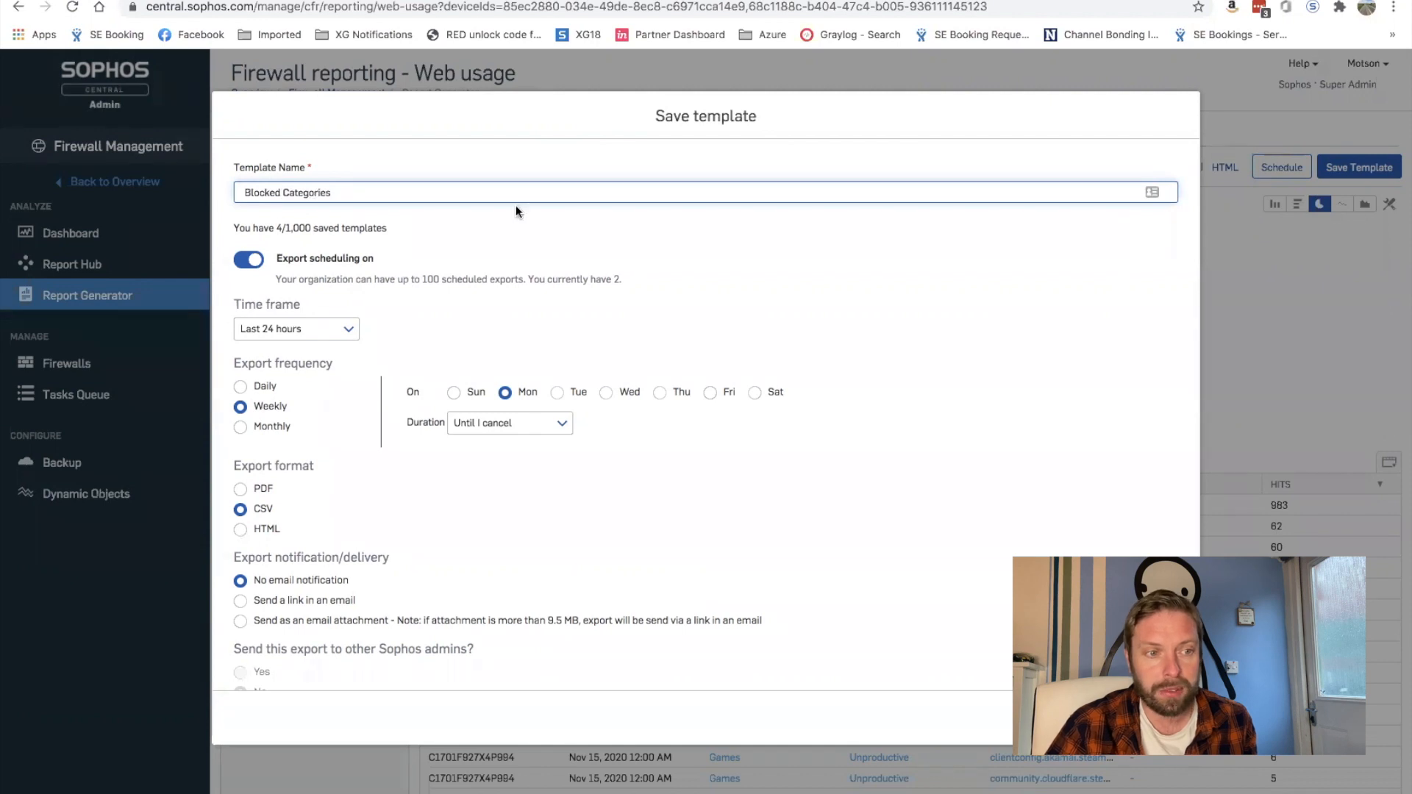
{"action": "type", "text": "Report"}
{"action": "left_click", "coordinate": [689, 292]}
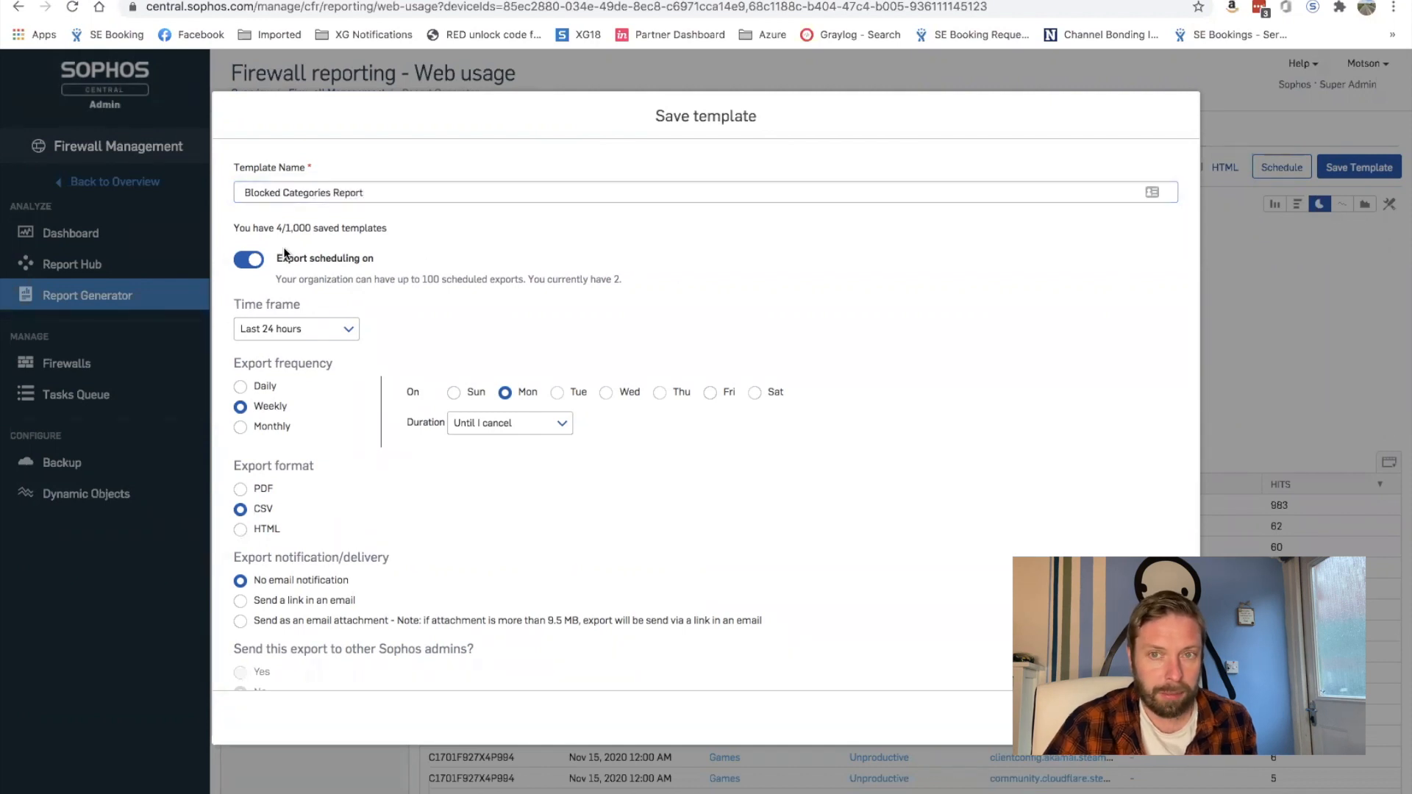
Step: Schedule a daily PDF export for the last 24 hours, excluding Saturday and Sunday
{"action": "left_click", "coordinate": [344, 329]}
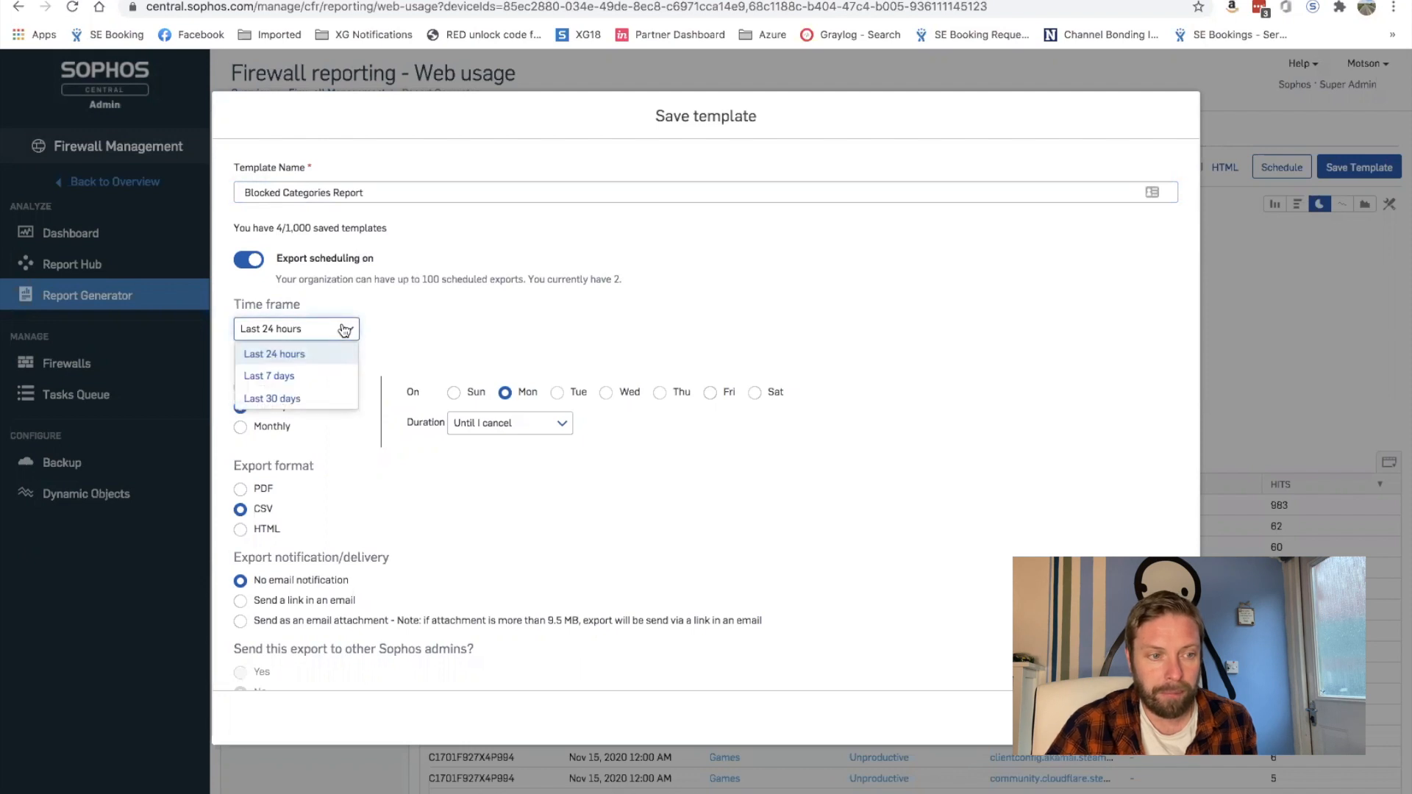
{"action": "left_click", "coordinate": [308, 355]}
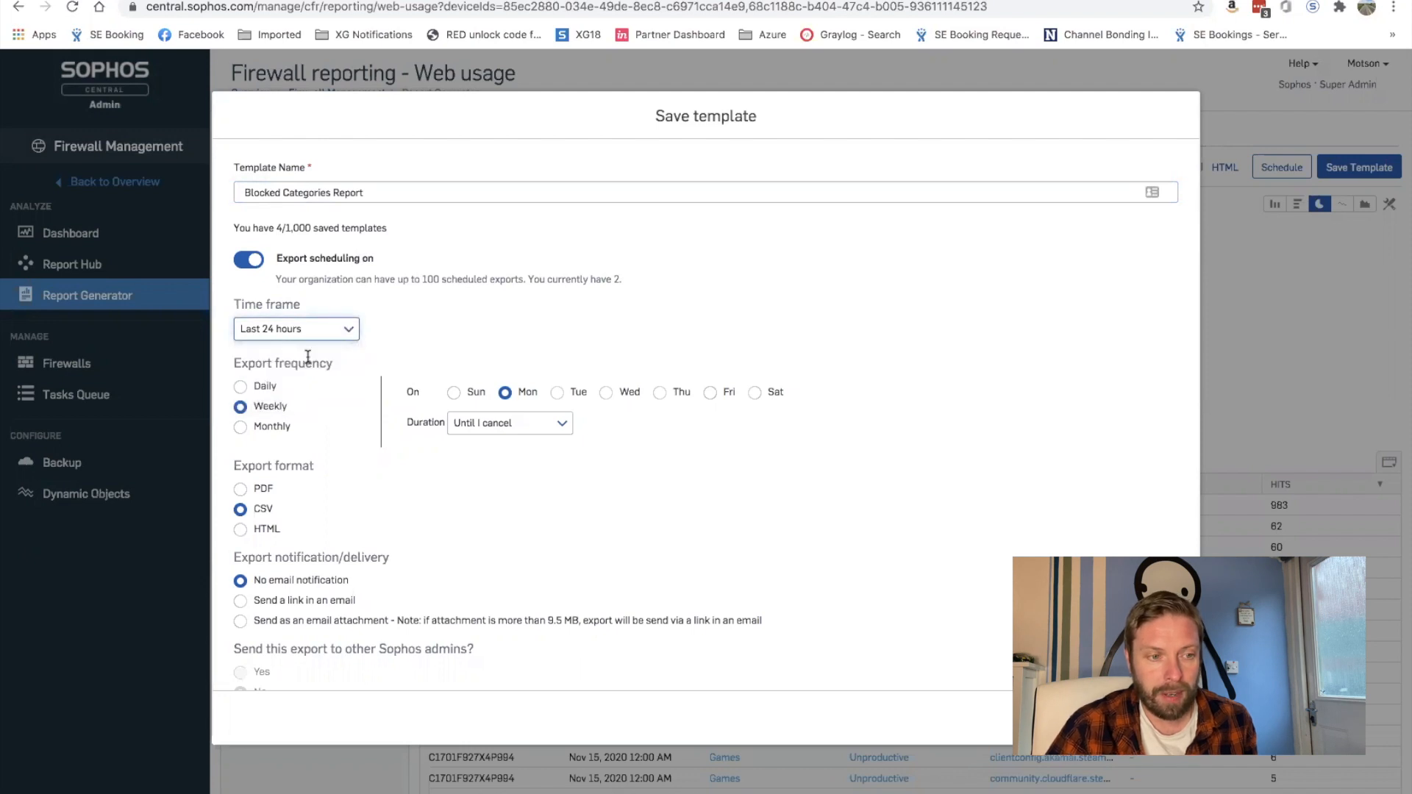
{"action": "left_click", "coordinate": [242, 388]}
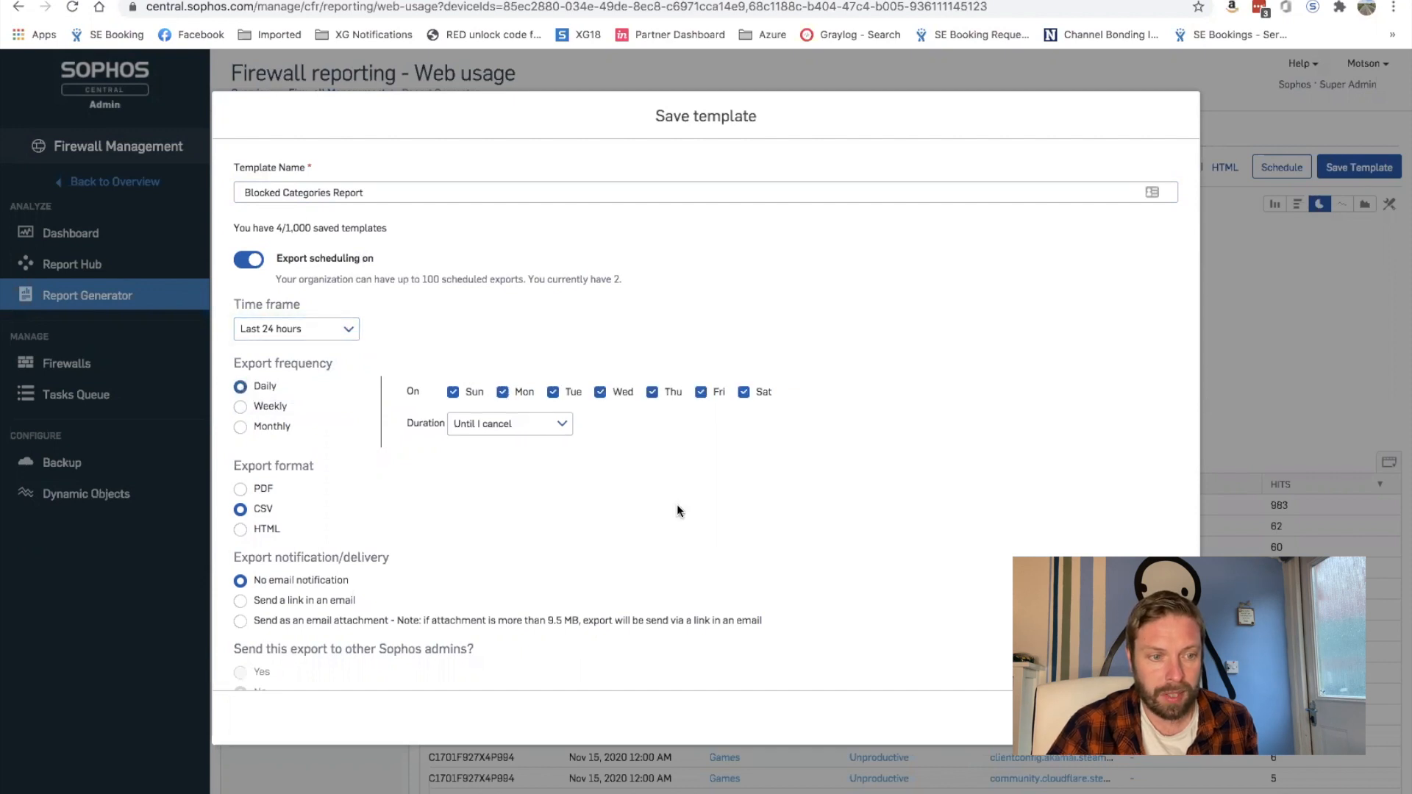
{"action": "left_click", "coordinate": [451, 395]}
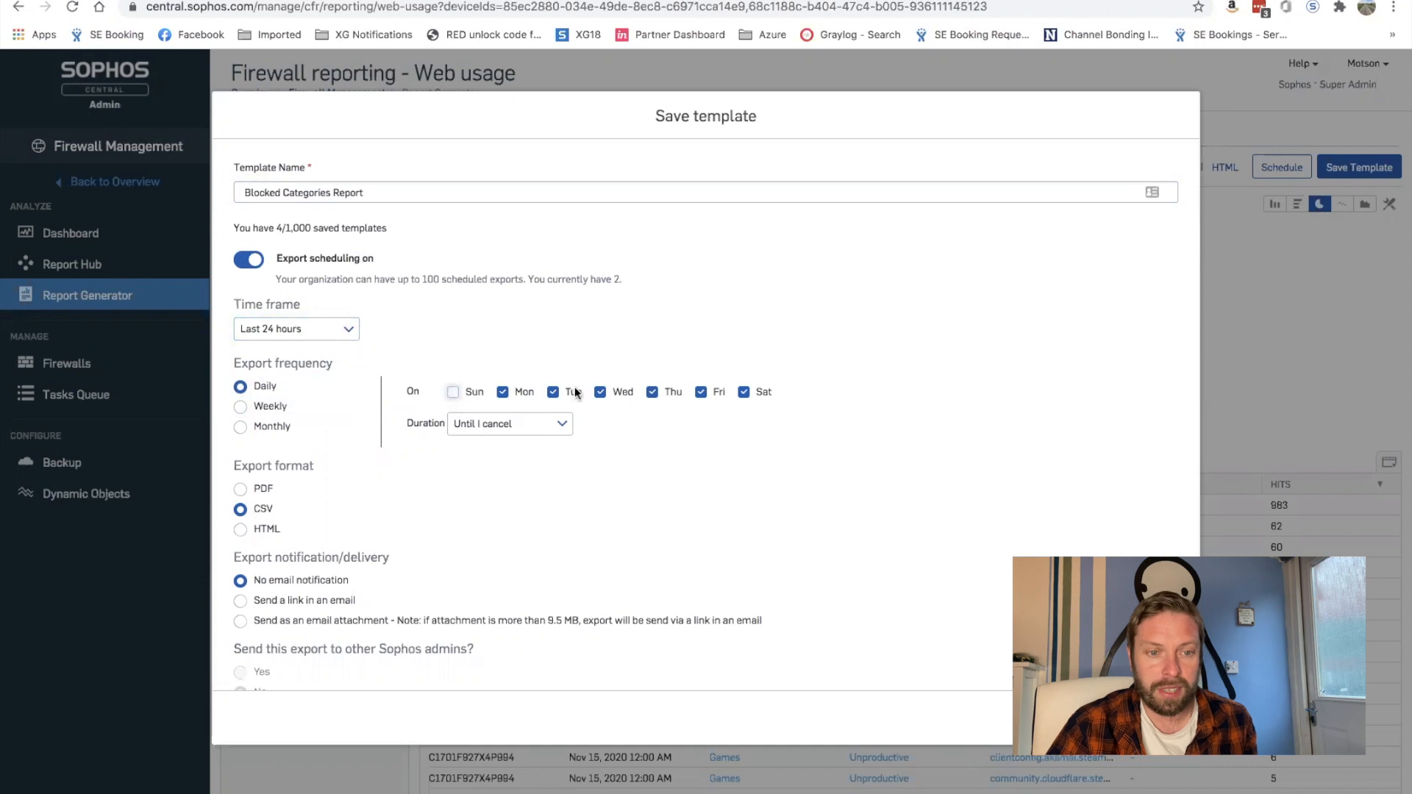
{"action": "left_click", "coordinate": [744, 394]}
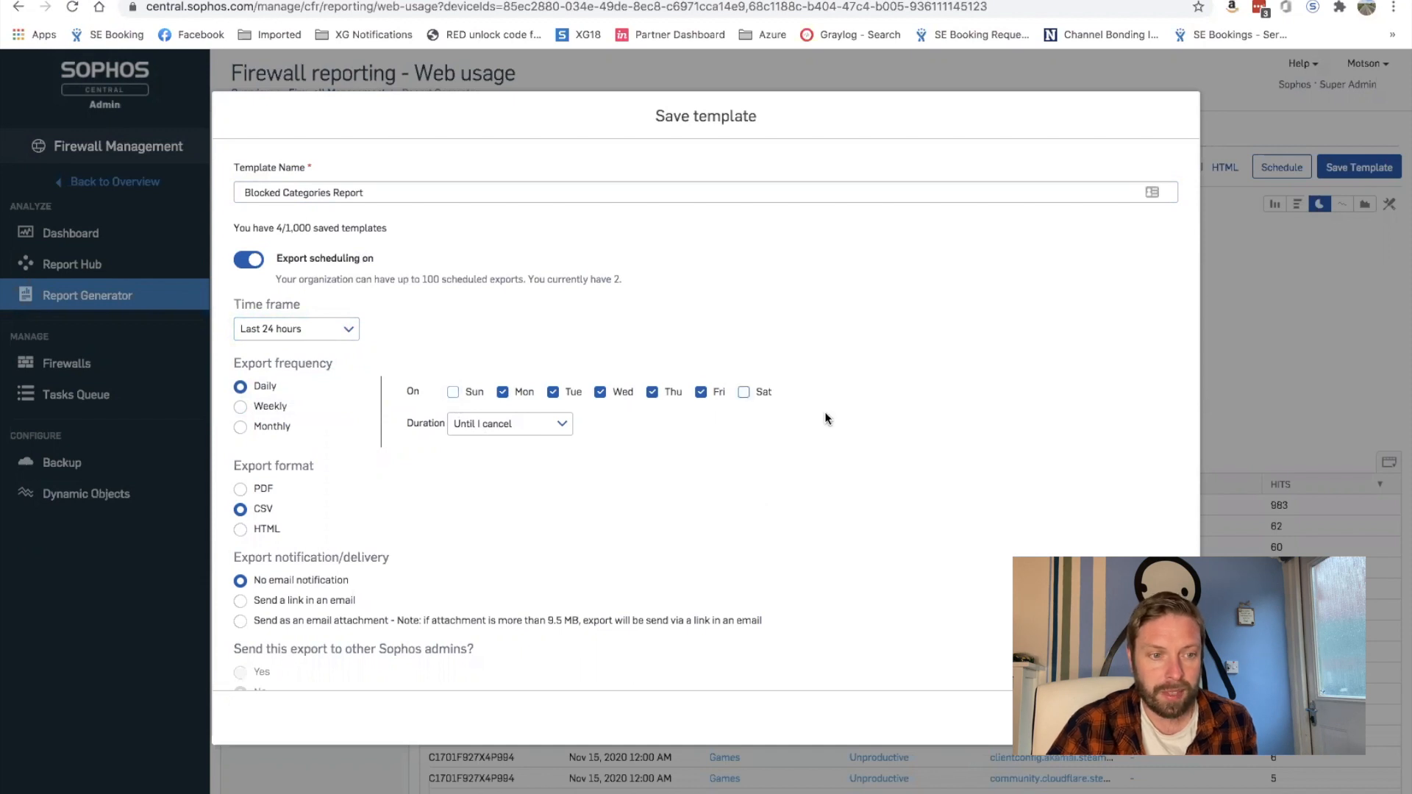
{"action": "scroll", "coordinate": [826, 418], "scroll_direction": "down", "scroll_amount": 1}
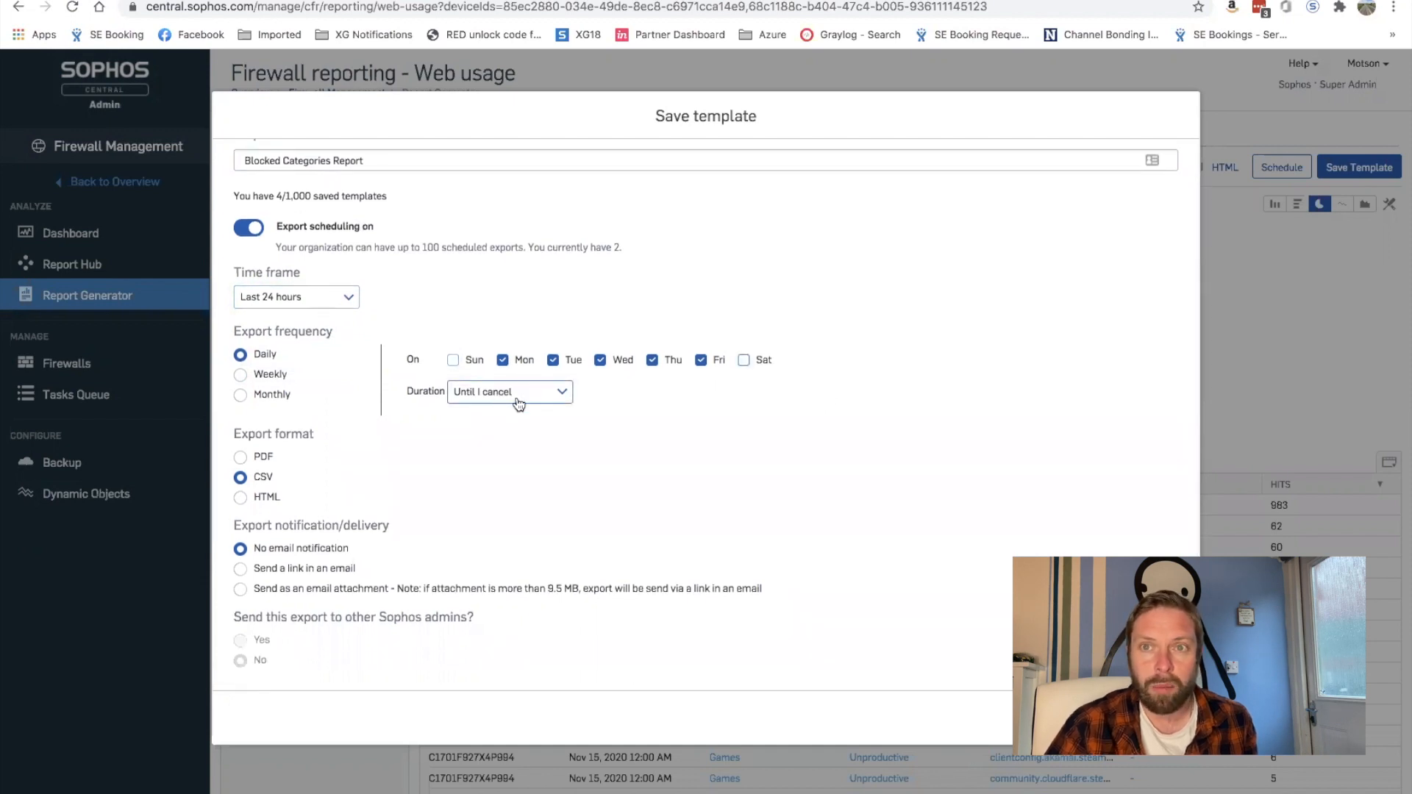
{"action": "left_click", "coordinate": [241, 459]}
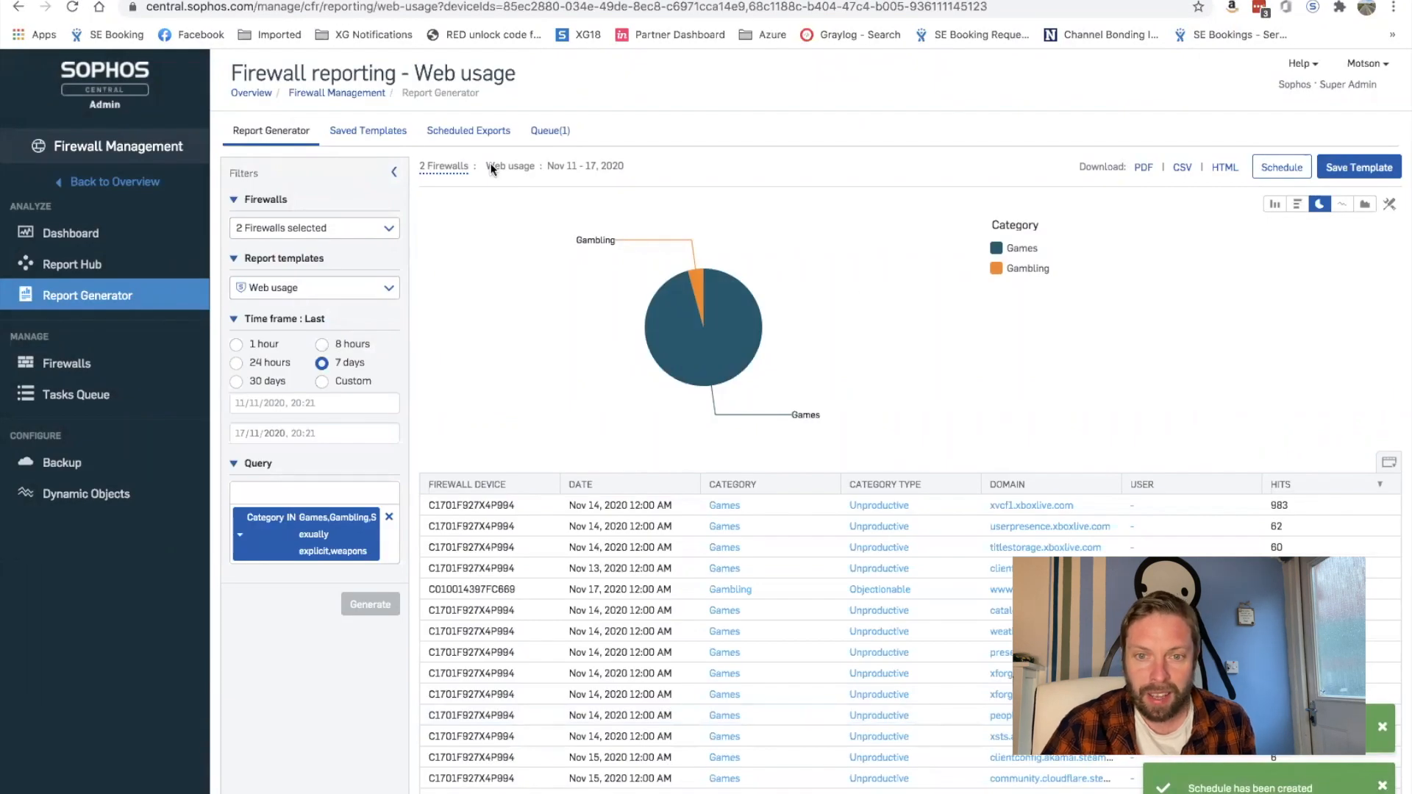
Step: Run the Blocked Categories Report template from Saved Templates, then return to the templates list
{"action": "left_click", "coordinate": [373, 137]}
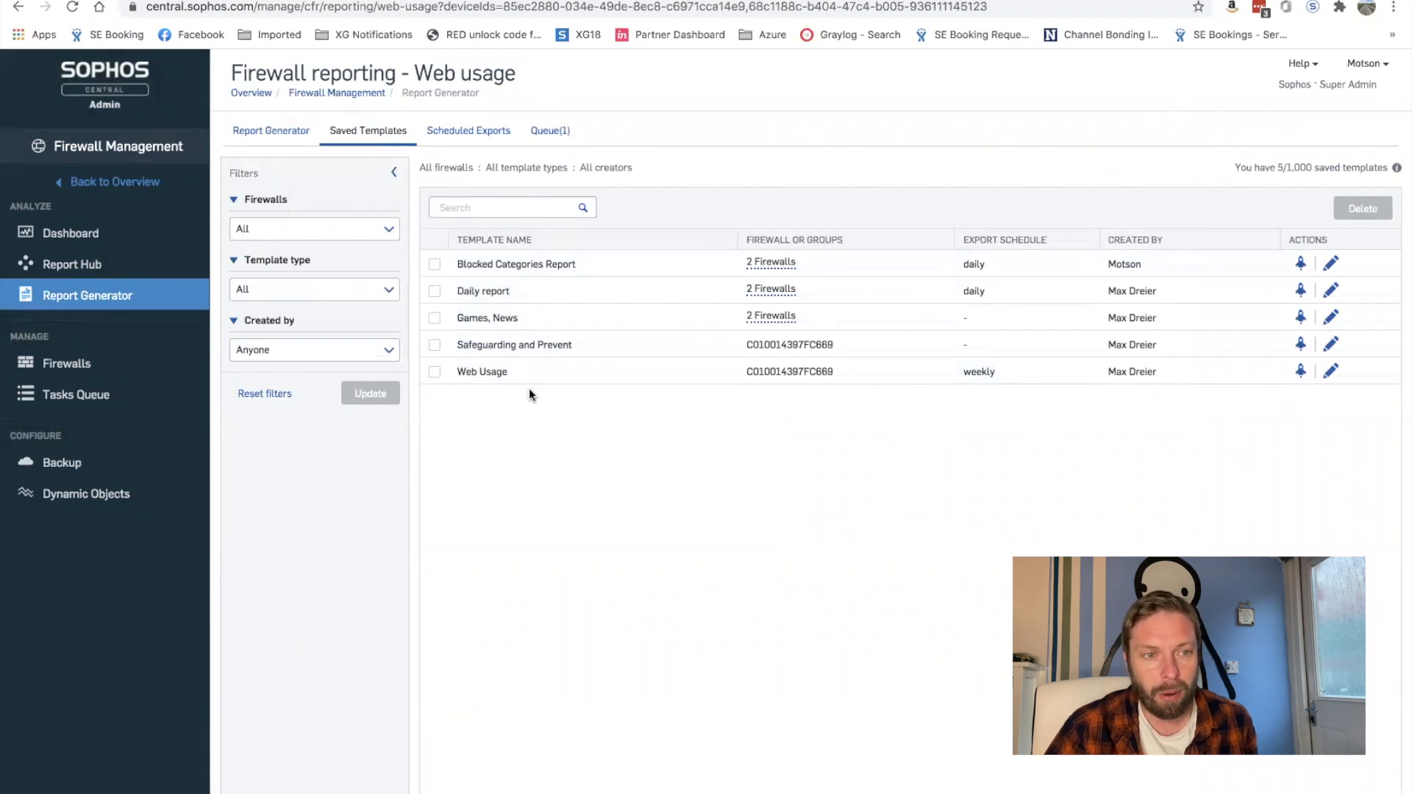
{"action": "left_click", "coordinate": [1301, 266]}
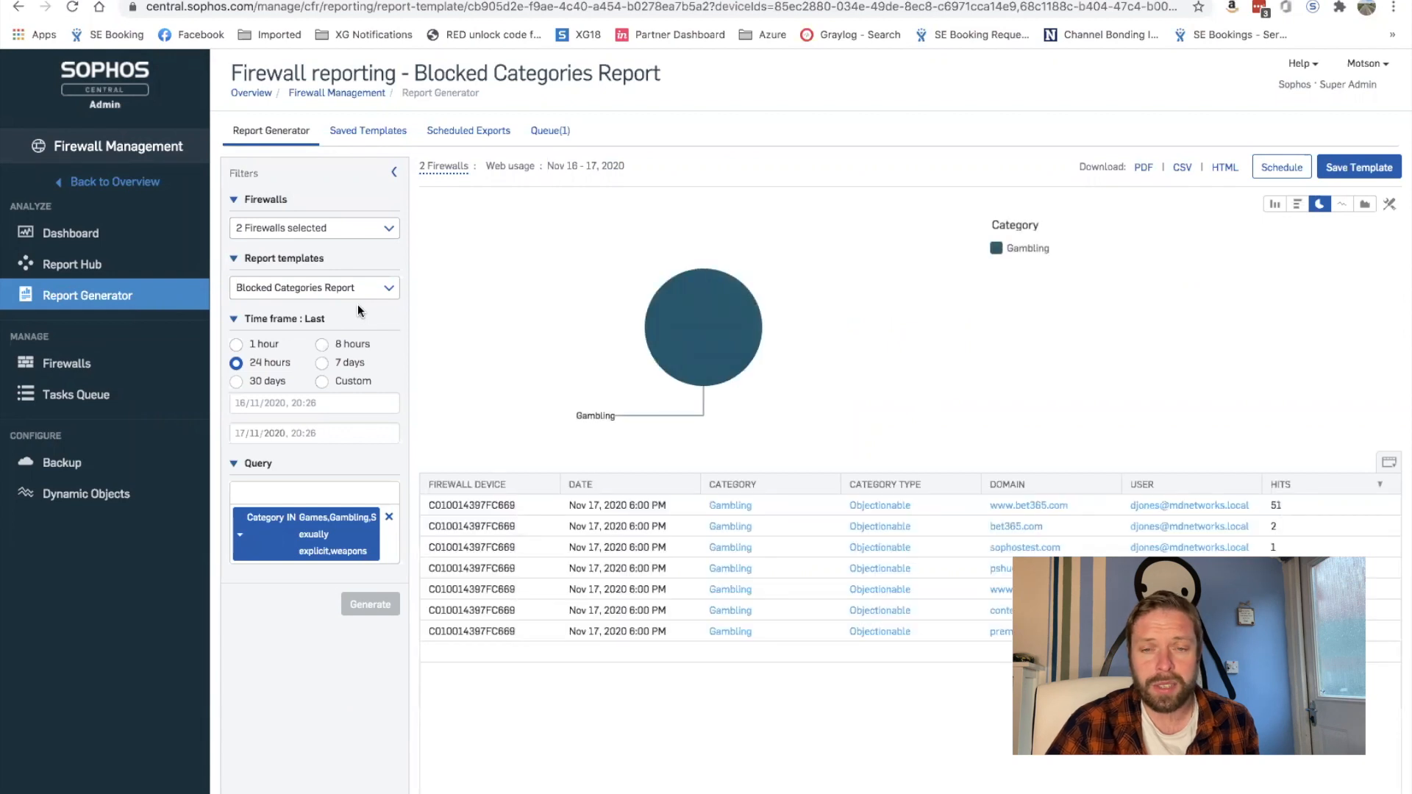
{"action": "left_click", "coordinate": [382, 139]}
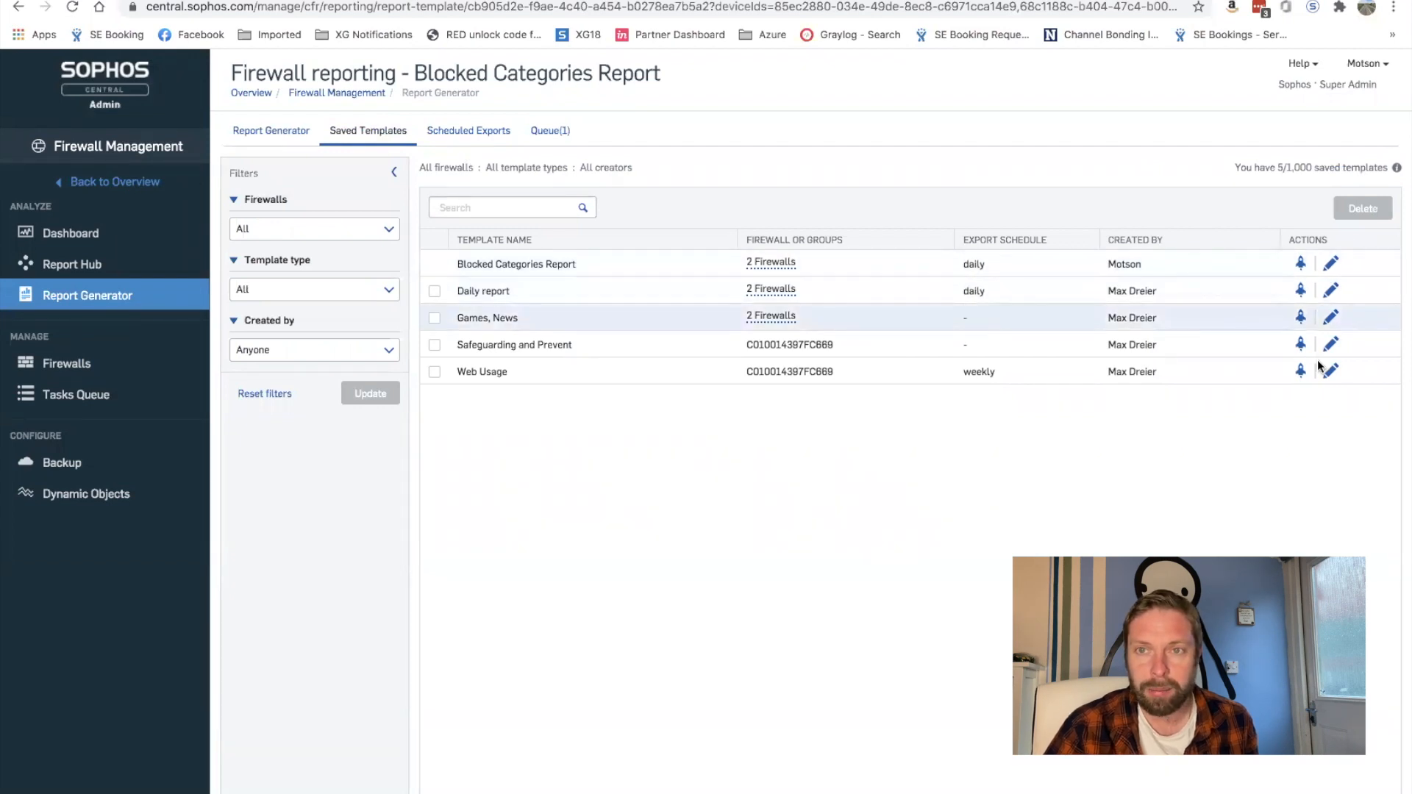
Step: Review the template's settings and scheduled exports, then open a new last-24-hours bandwidth usage report
{"action": "left_click", "coordinate": [1333, 263]}
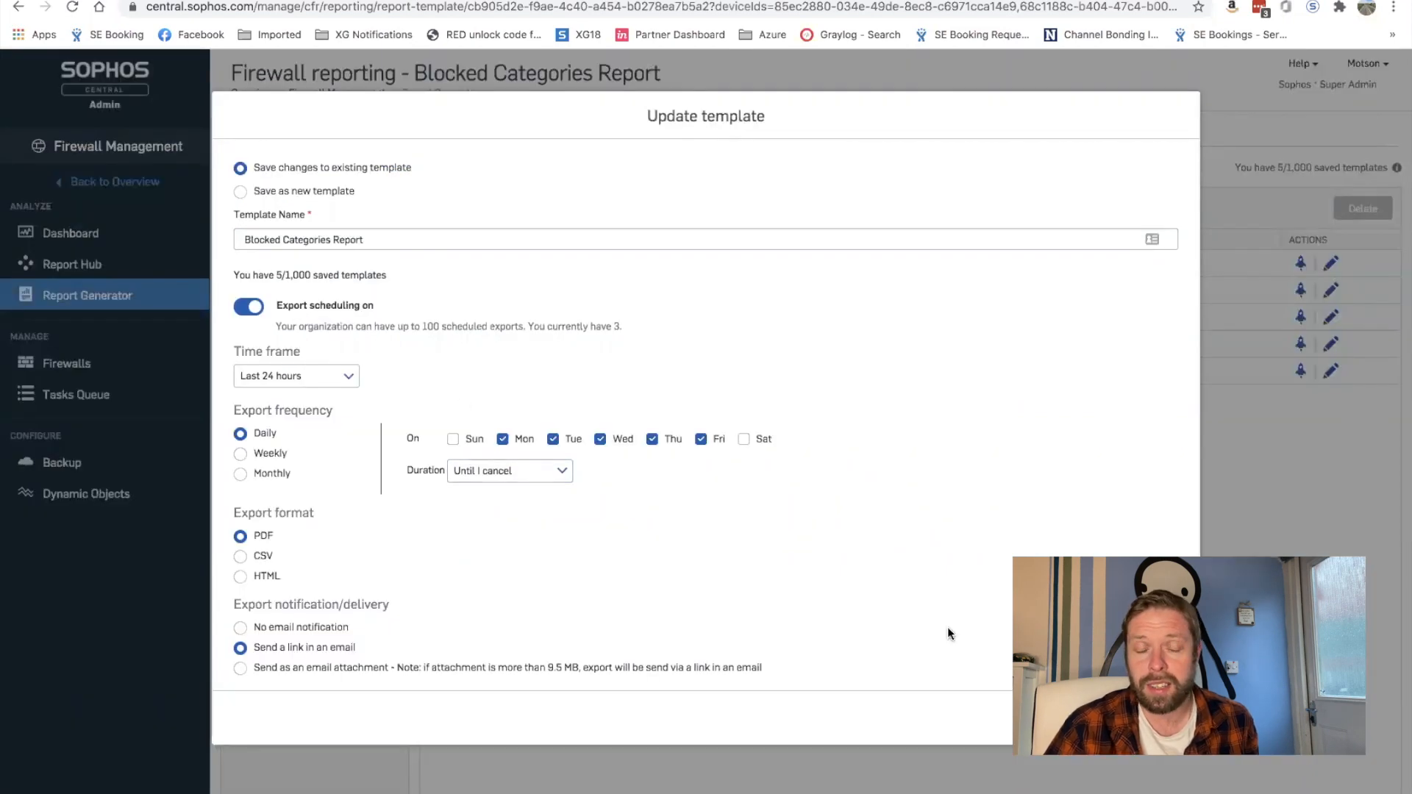
{"action": "left_click", "coordinate": [1096, 718]}
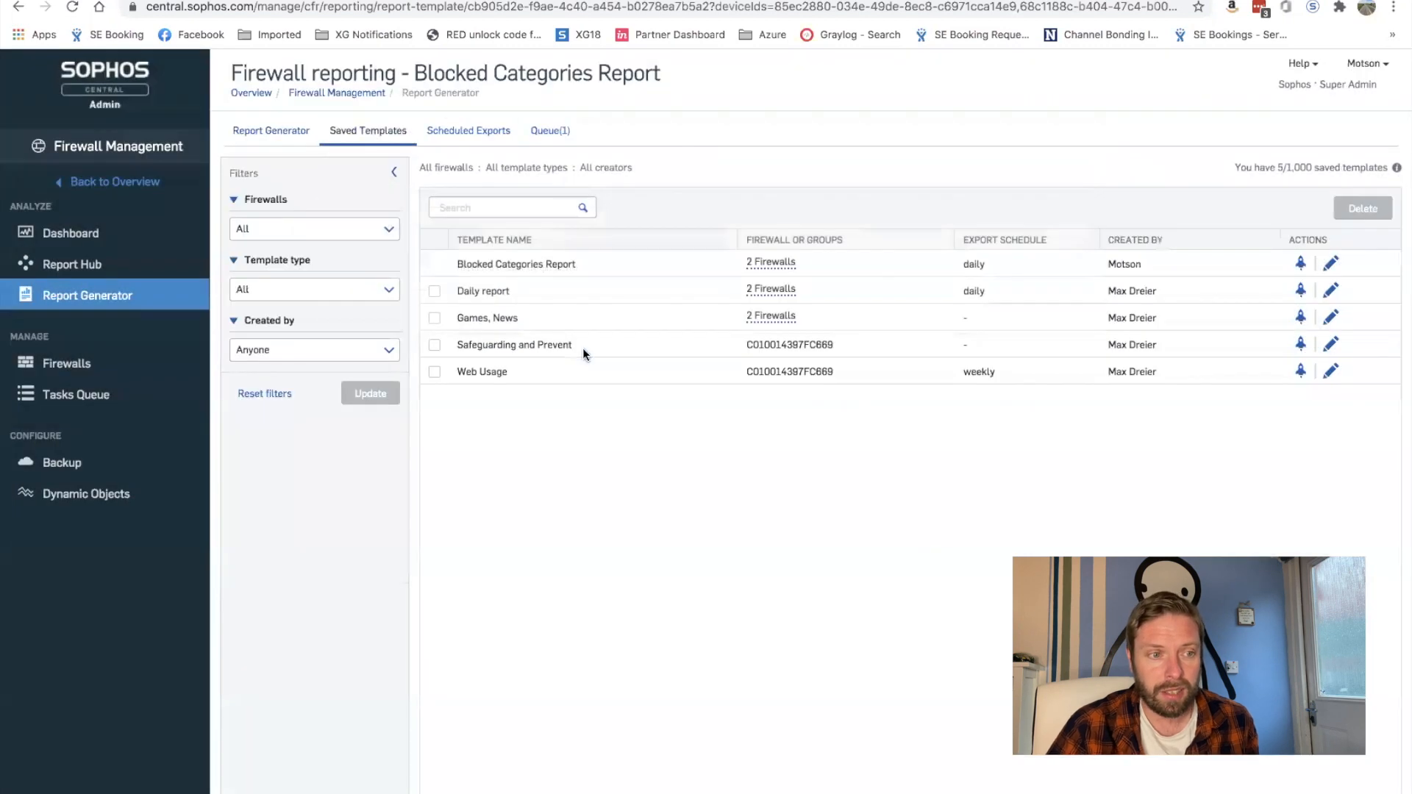
{"action": "left_click", "coordinate": [466, 136]}
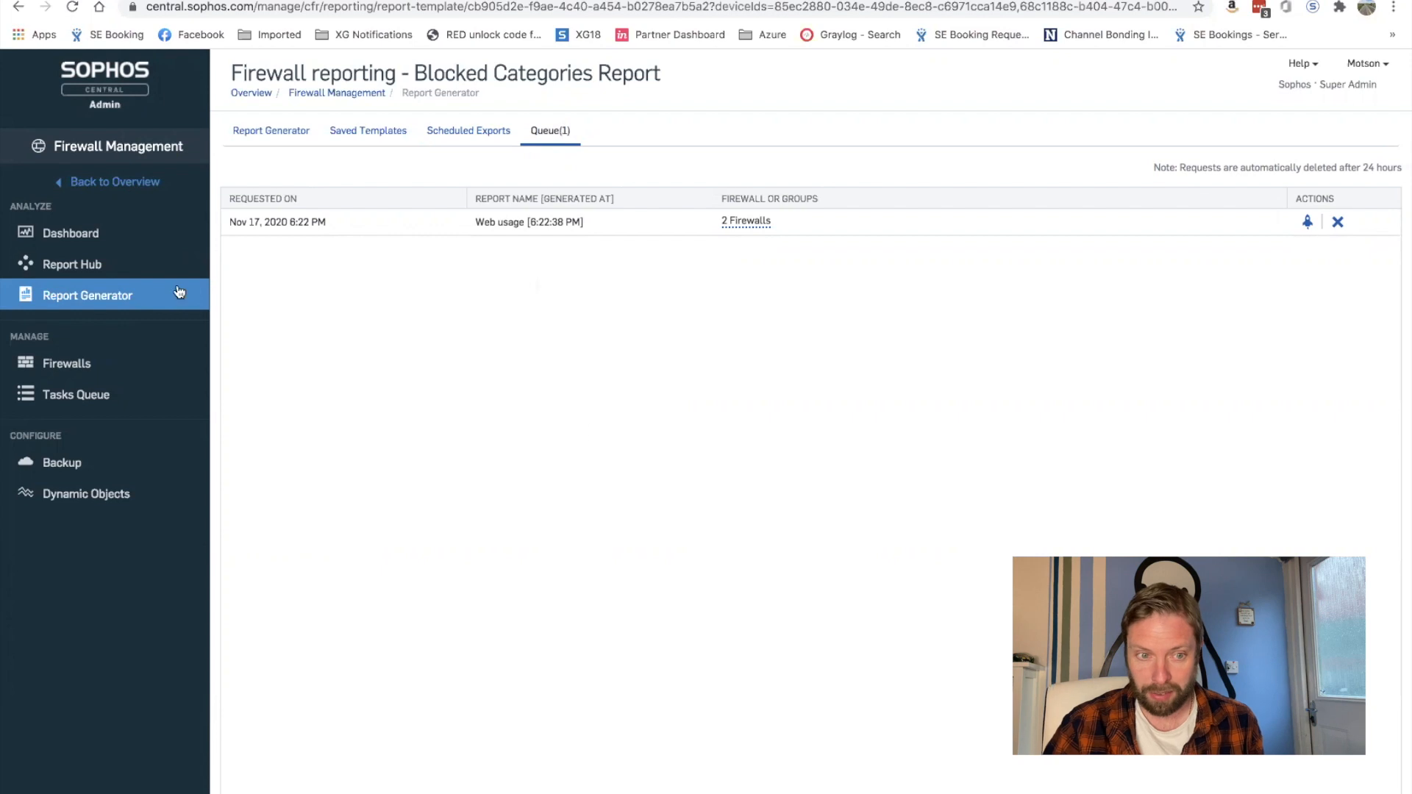
{"action": "left_click", "coordinate": [84, 297]}
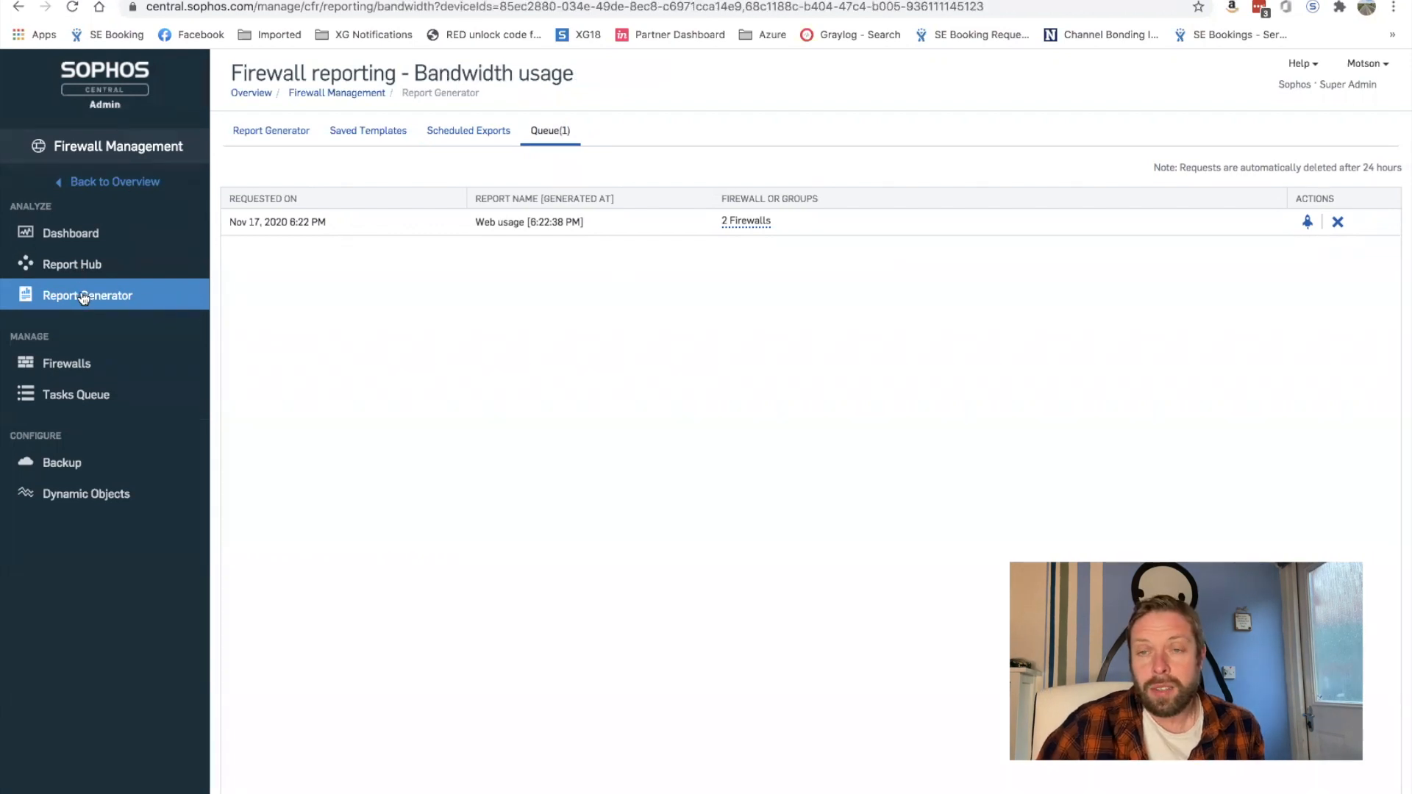
{"action": "left_click", "coordinate": [287, 132]}
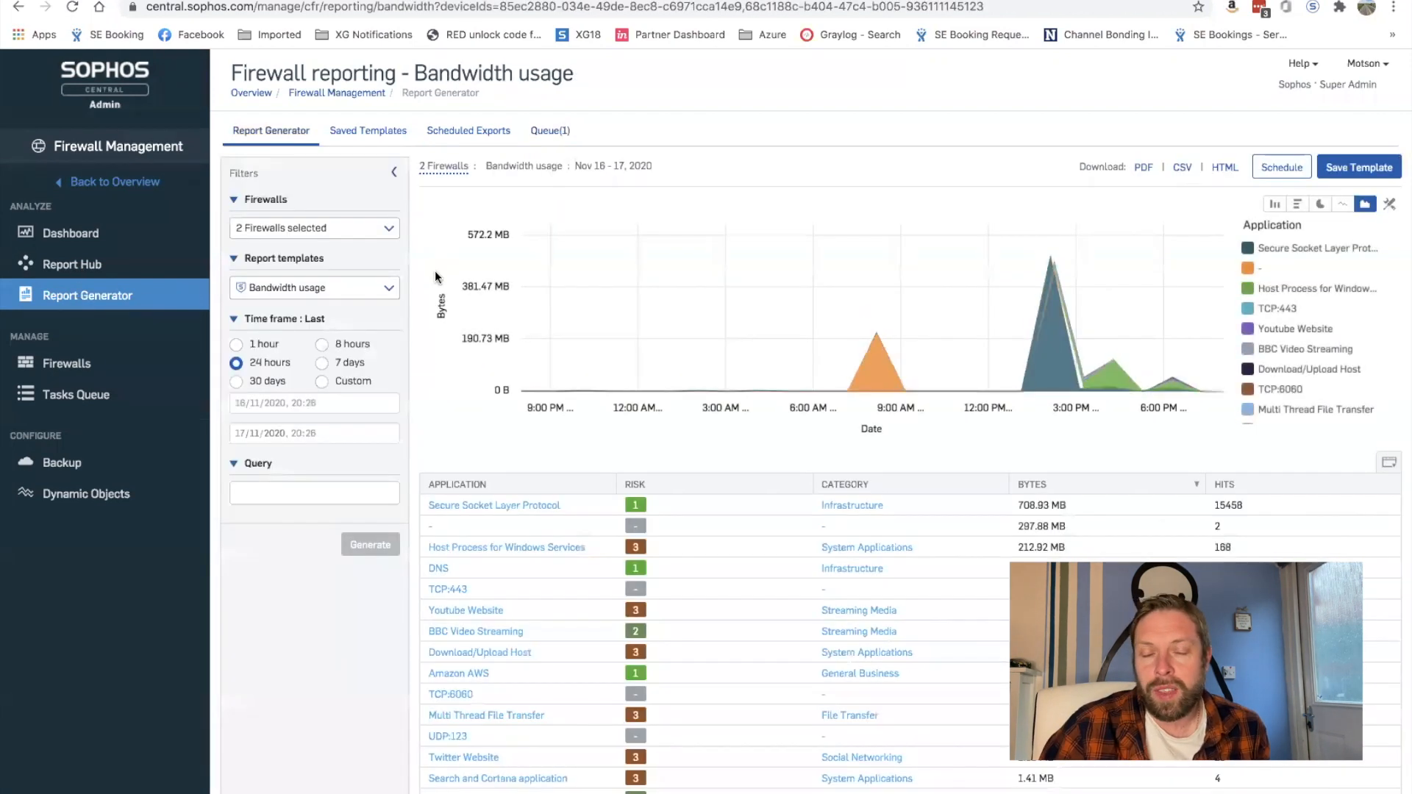